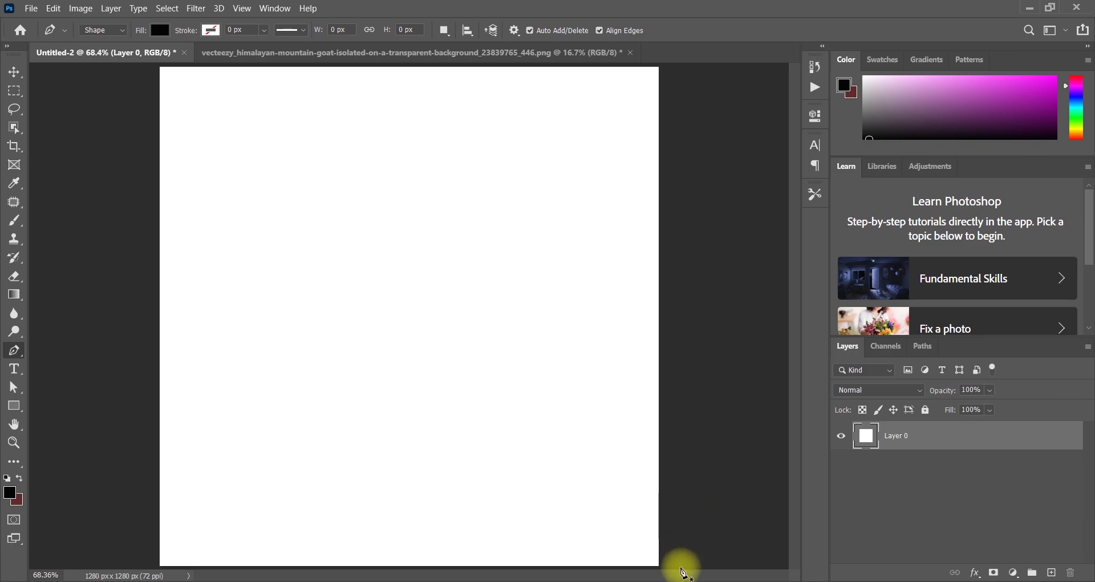
Step: Draw a black two-peaked hill silhouette with the Pen tool across the canvas bottom, about 1380 px wide and 369 px high
{"action": "left_click", "coordinate": [680, 566]}
{"action": "left_click", "coordinate": [680, 503]}
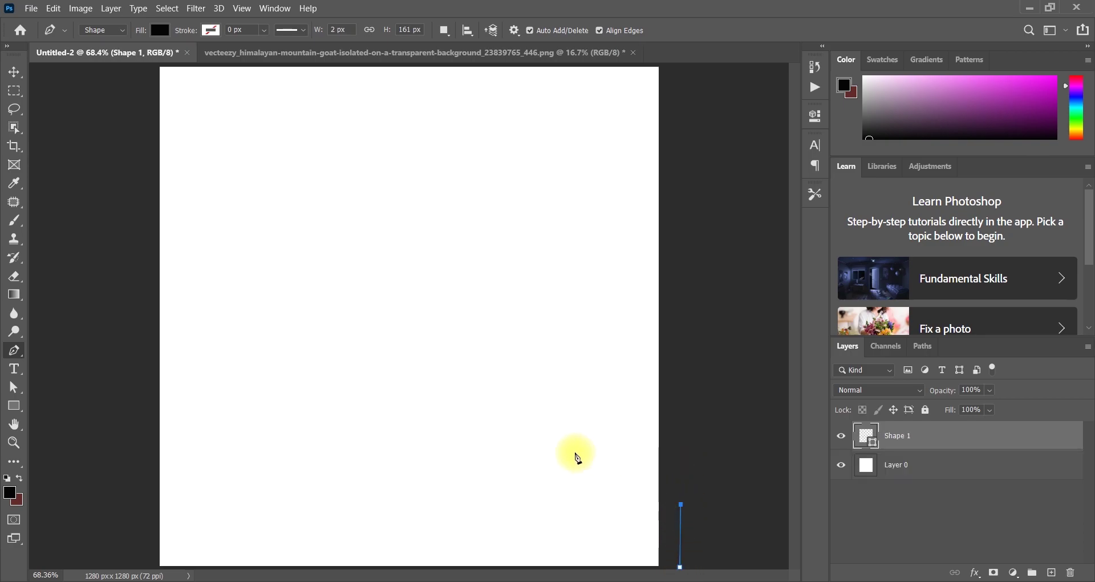
{"action": "left_click_drag", "start_coordinate": [554, 427], "coordinate": [554, 426]}
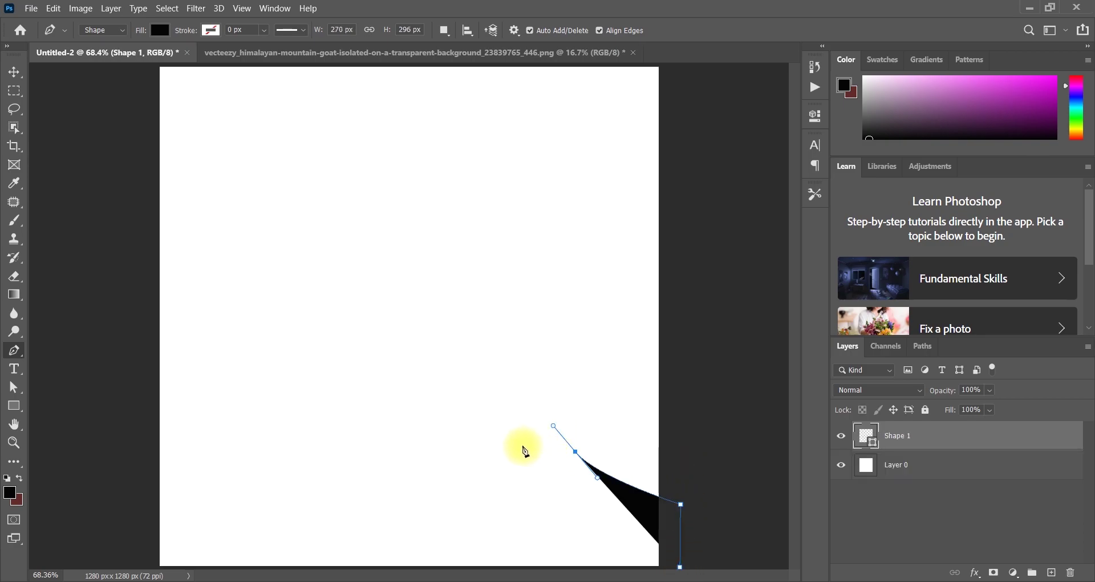
{"action": "left_click_drag", "start_coordinate": [509, 452], "coordinate": [509, 451]}
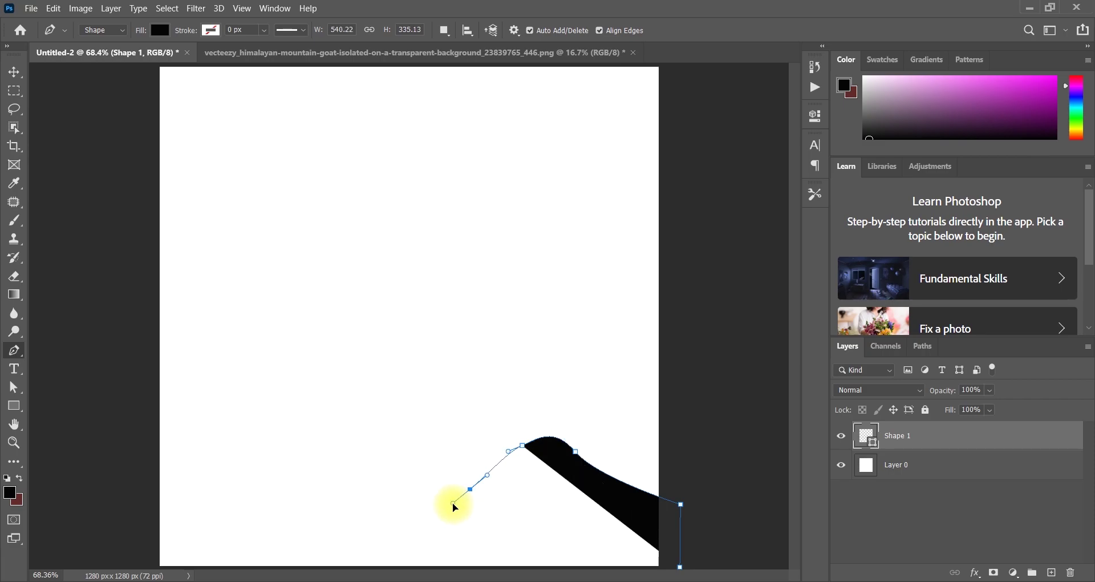
{"action": "left_click_drag", "start_coordinate": [453, 504], "coordinate": [445, 503]}
{"action": "left_click", "coordinate": [404, 501]}
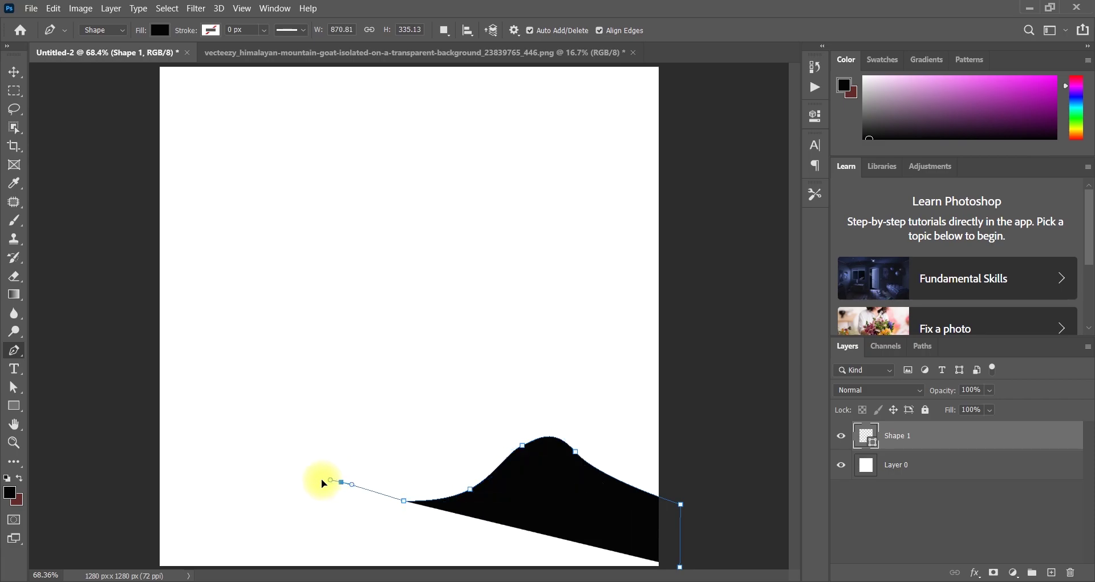
{"action": "left_click_drag", "start_coordinate": [307, 442], "coordinate": [305, 438]}
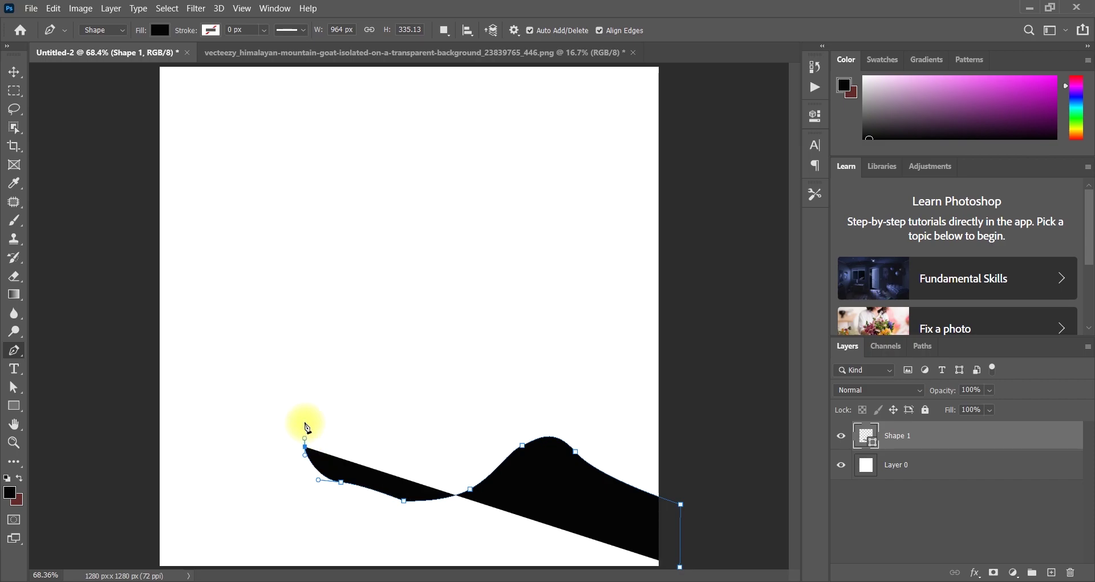
{"action": "key", "text": "ctrl+z"}
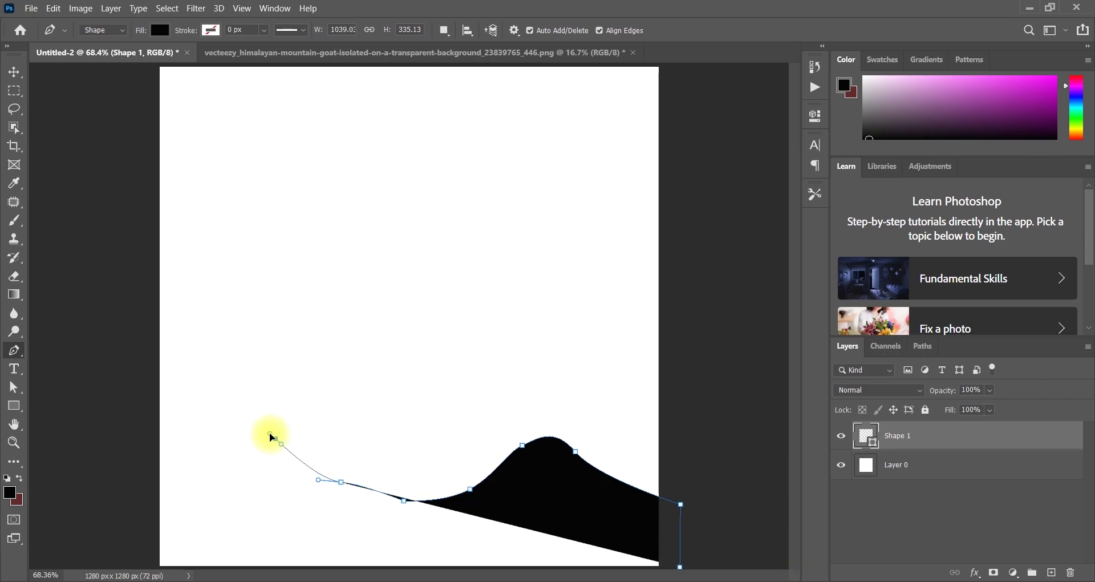
{"action": "left_click_drag", "start_coordinate": [258, 433], "coordinate": [181, 457]}
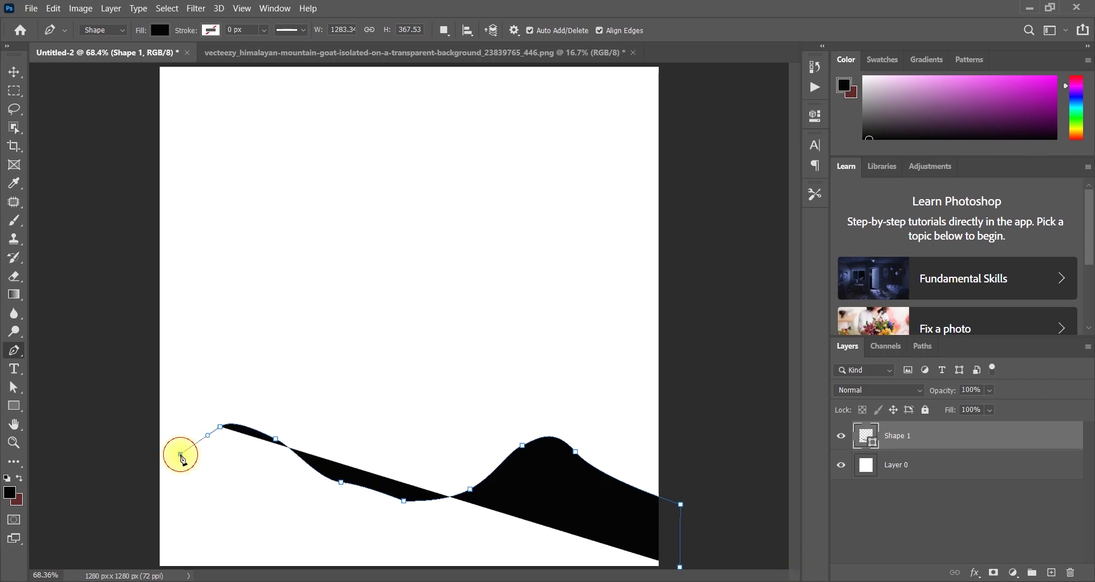
{"action": "left_click", "coordinate": [146, 473]}
{"action": "left_click", "coordinate": [142, 523]}
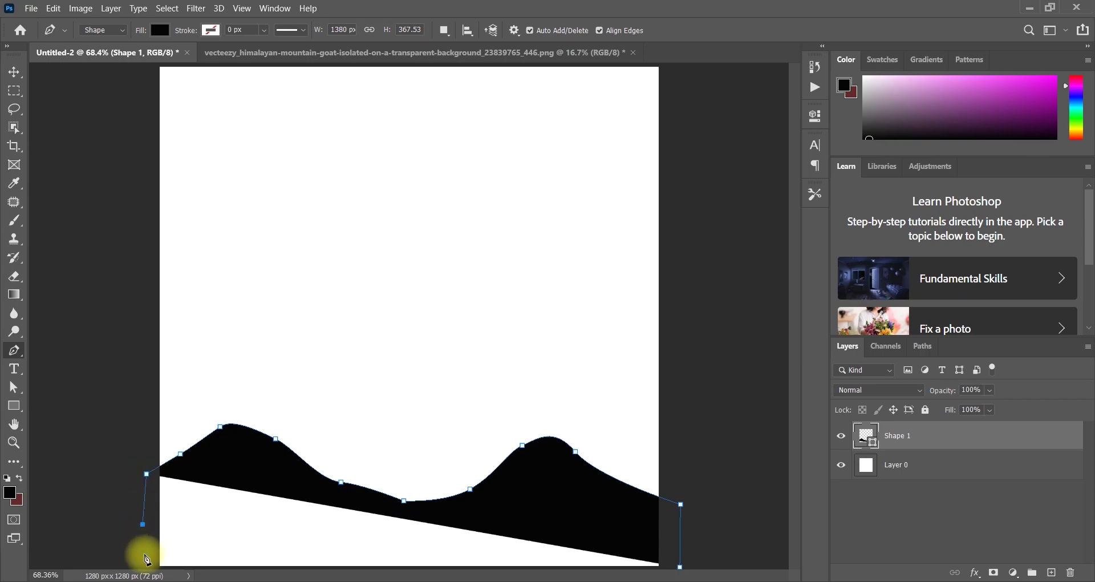
{"action": "left_click", "coordinate": [149, 569]}
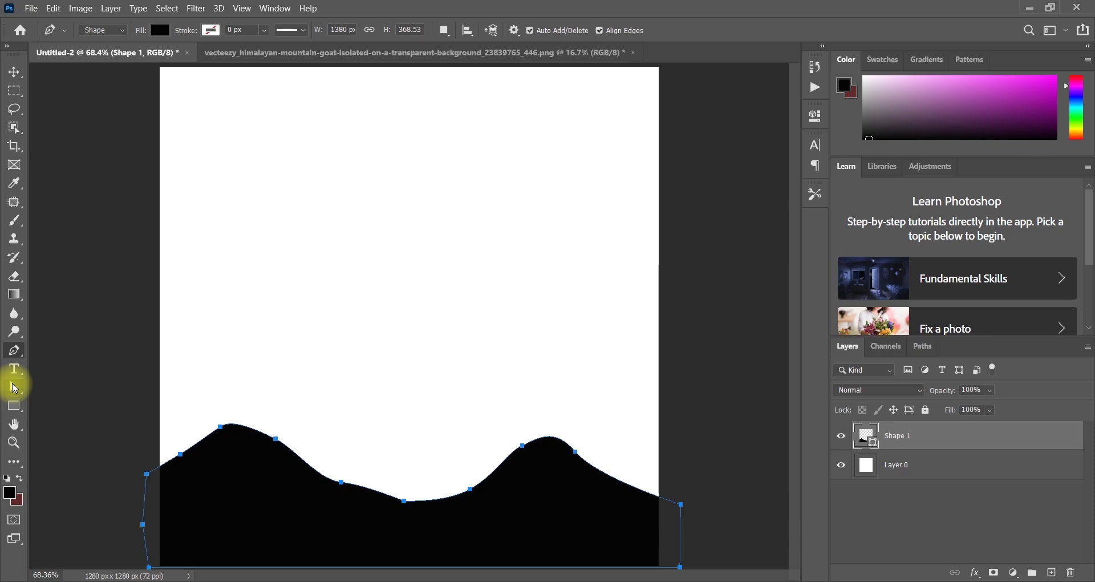
Step: Reshape the hill path with Direct Selection, shifting the left hill's peak and slope anchors and lowering the valley anchor
{"action": "left_click_drag", "start_coordinate": [14, 388], "coordinate": [81, 402]}
{"action": "left_click_drag", "start_coordinate": [216, 429], "coordinate": [291, 438]}
{"action": "left_click", "coordinate": [228, 426]}
{"action": "left_click_drag", "start_coordinate": [349, 486], "coordinate": [357, 494]}
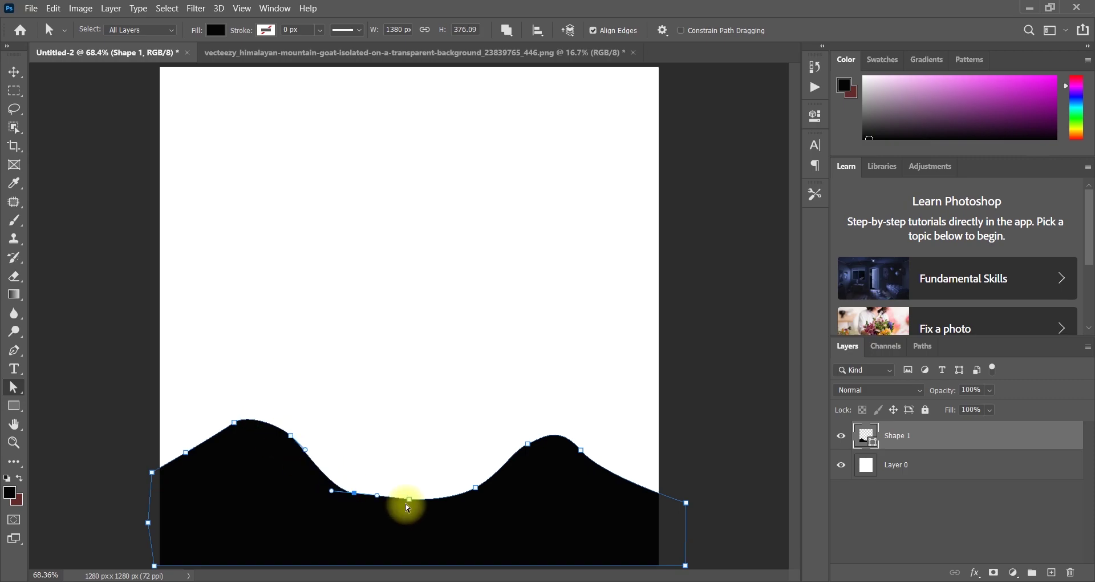
{"action": "left_click_drag", "start_coordinate": [411, 513], "coordinate": [416, 515]}
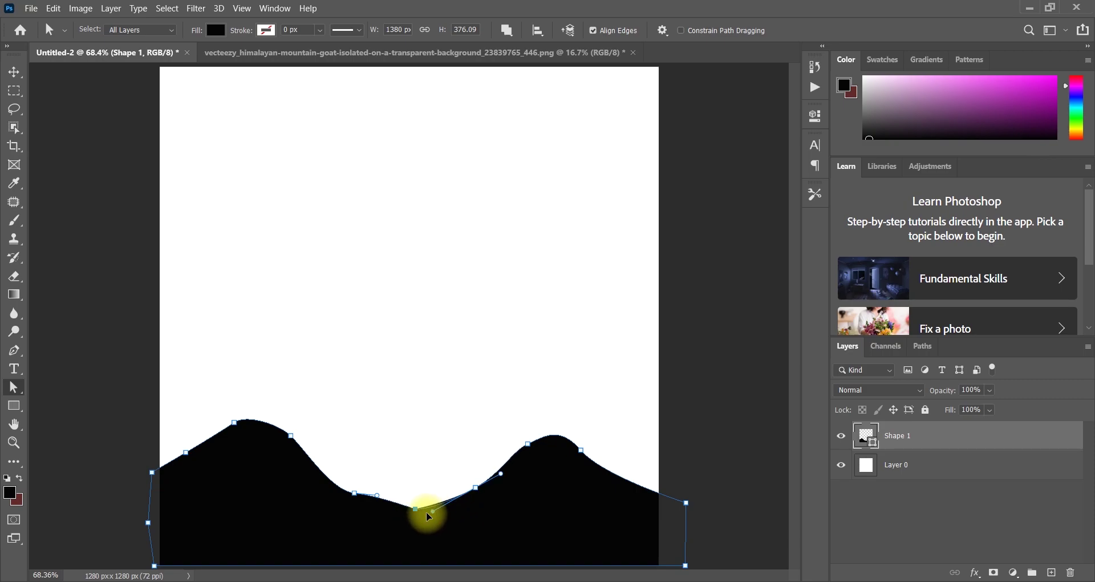
Step: Raise and widen the right hill's crest by moving its anchor points, and round the lowest point of the valley
{"action": "left_click", "coordinate": [473, 490]}
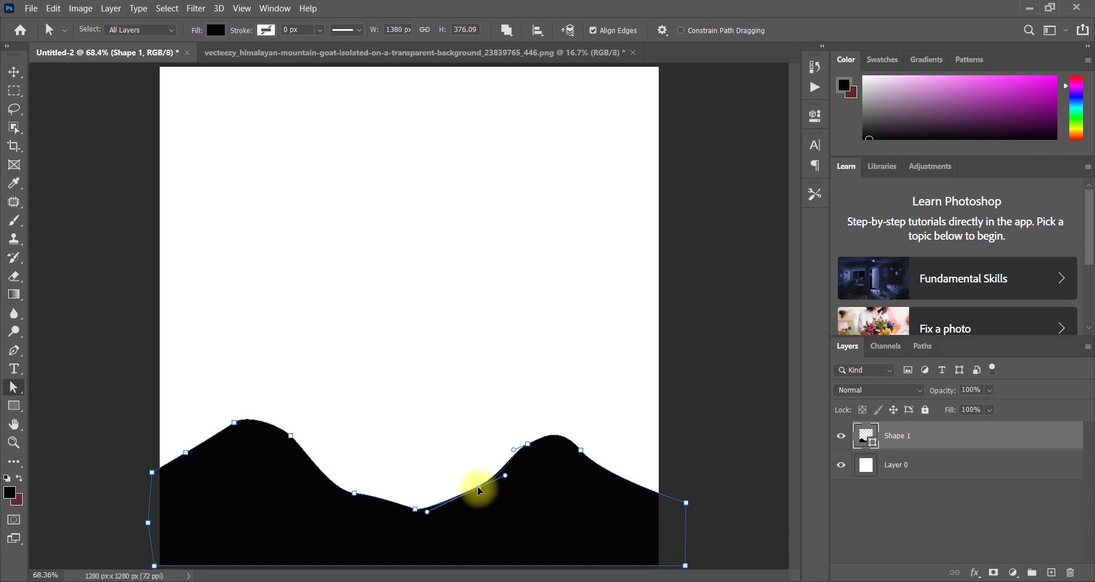
{"action": "left_click_drag", "start_coordinate": [479, 490], "coordinate": [475, 483]}
{"action": "left_click_drag", "start_coordinate": [528, 447], "coordinate": [535, 432]}
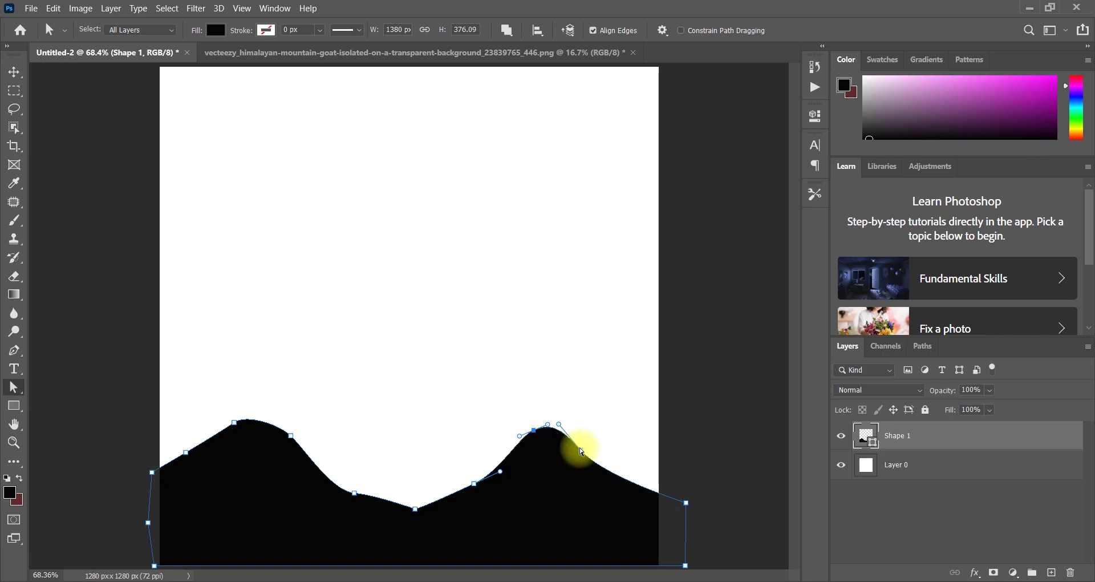
{"action": "left_click_drag", "start_coordinate": [612, 464], "coordinate": [615, 466]}
{"action": "left_click", "coordinate": [416, 510]}
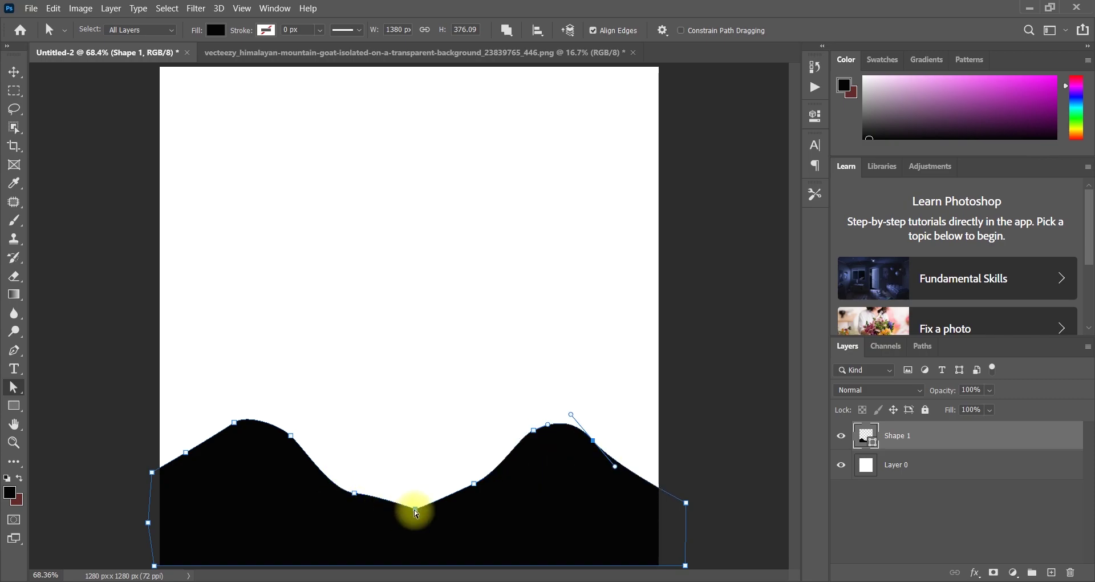
{"action": "left_click_drag", "start_coordinate": [377, 495], "coordinate": [427, 515]}
{"action": "left_click", "coordinate": [422, 507]}
{"action": "left_click", "coordinate": [552, 408]}
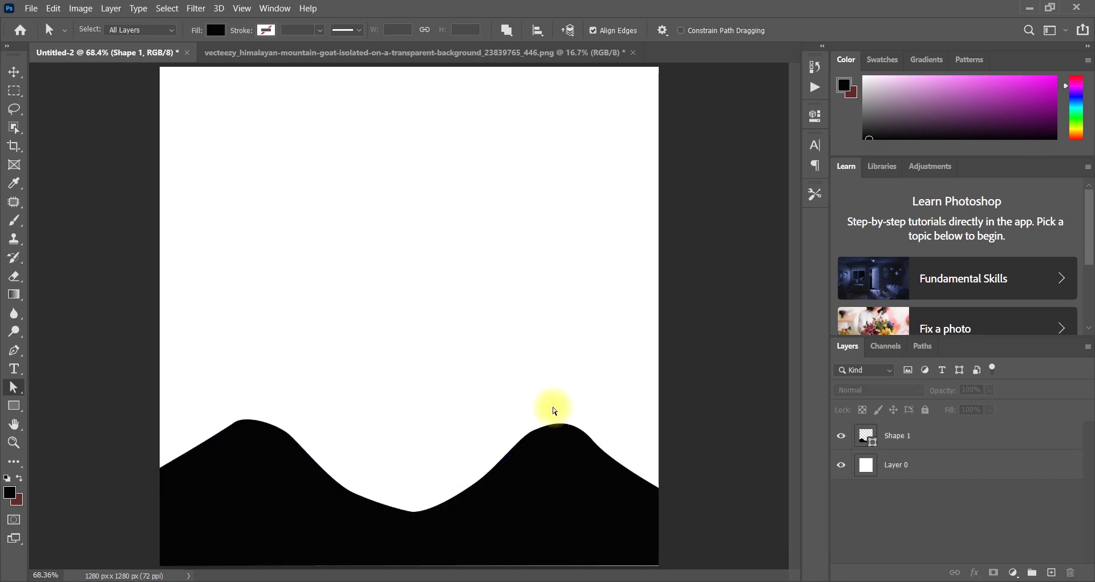
Step: Lower the left hill's peak anchor slightly to give that hill a rounder top
{"action": "left_click", "coordinate": [237, 426]}
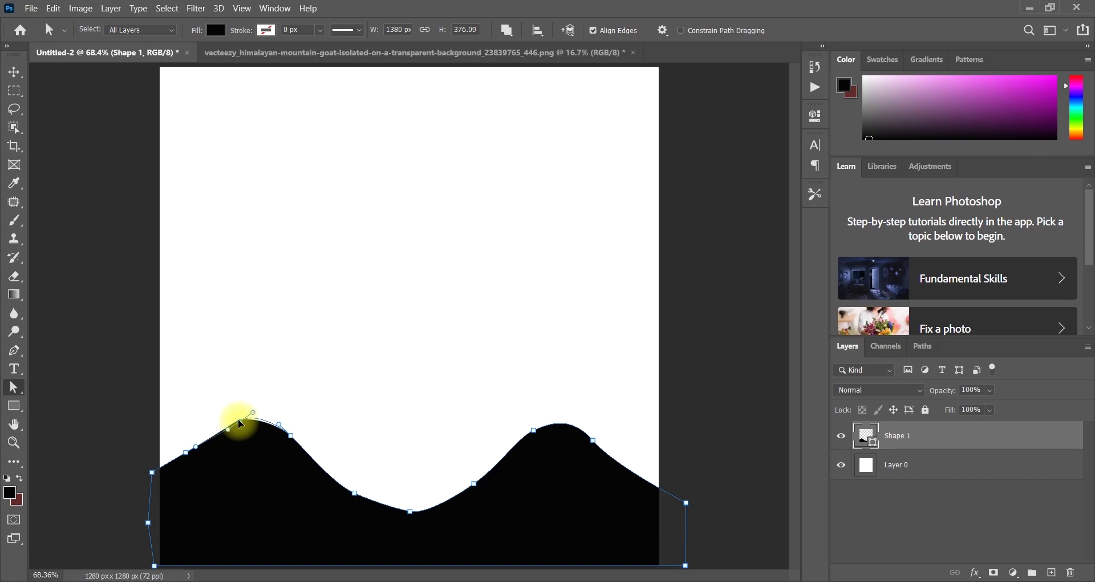
{"action": "left_click_drag", "start_coordinate": [240, 422], "coordinate": [260, 423]}
{"action": "left_click", "coordinate": [210, 391]}
{"action": "left_click", "coordinate": [252, 430]}
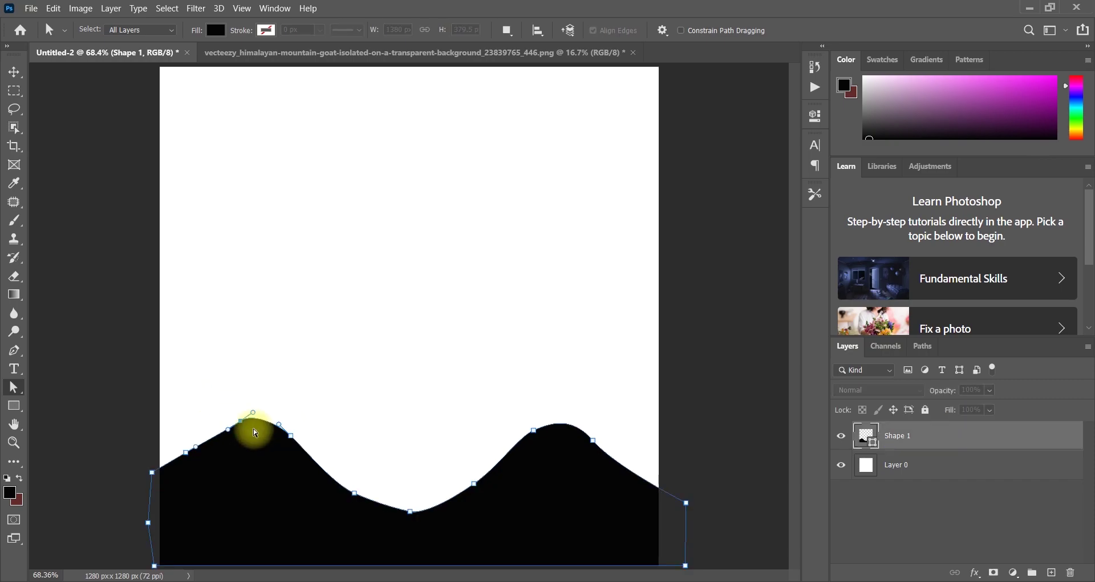
{"action": "left_click", "coordinate": [242, 430]}
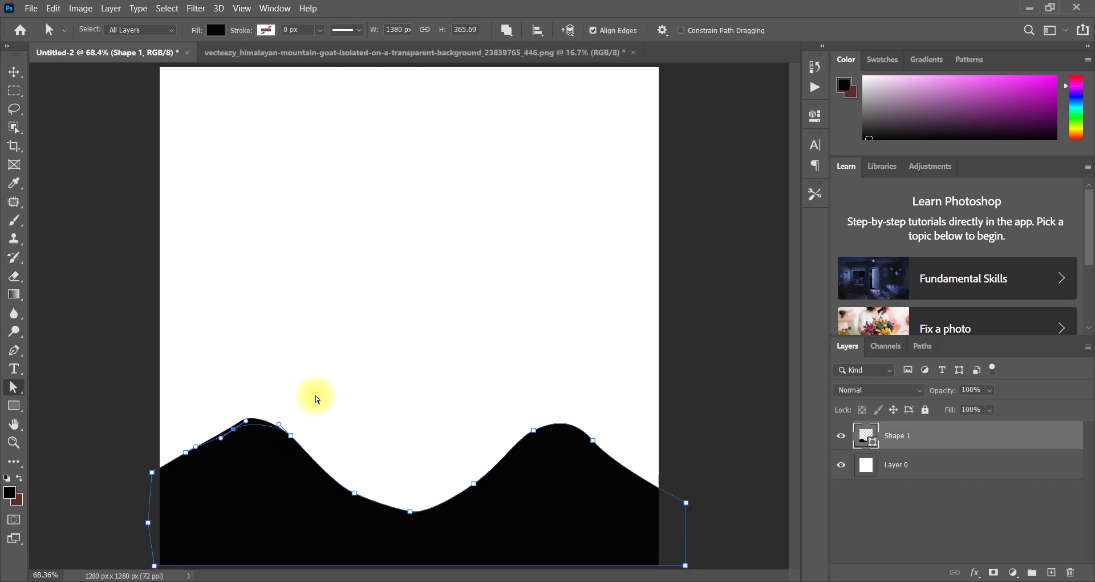
{"action": "left_click", "coordinate": [318, 440]}
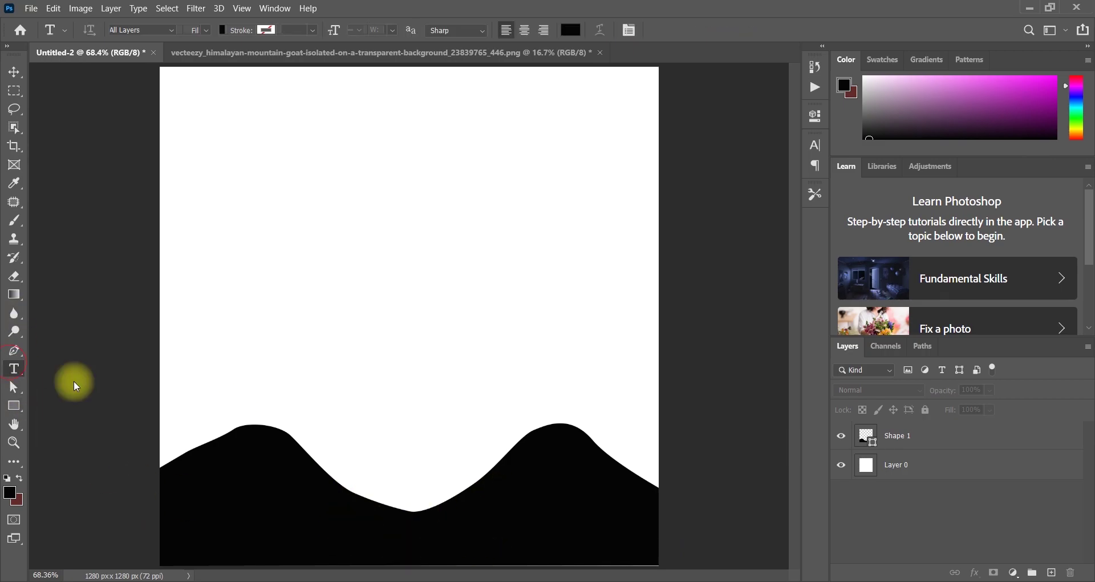
Step: Draw a second hill with the Pen tool between the two peaks, about 1036 px wide and 297 px high
{"action": "left_click", "coordinate": [14, 349]}
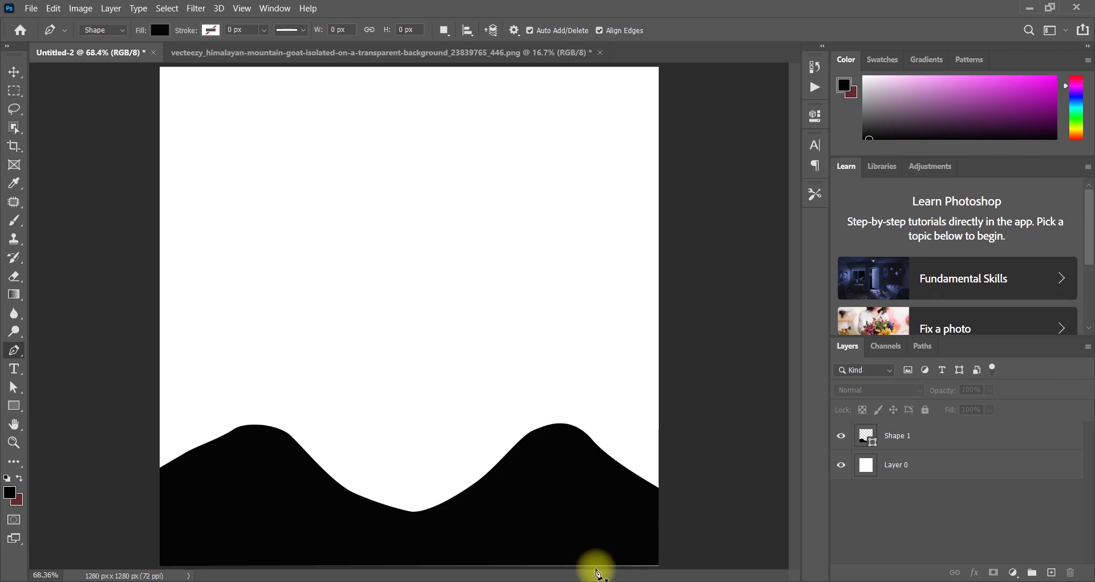
{"action": "left_click", "coordinate": [596, 567]}
{"action": "left_click_drag", "start_coordinate": [552, 527], "coordinate": [530, 514]}
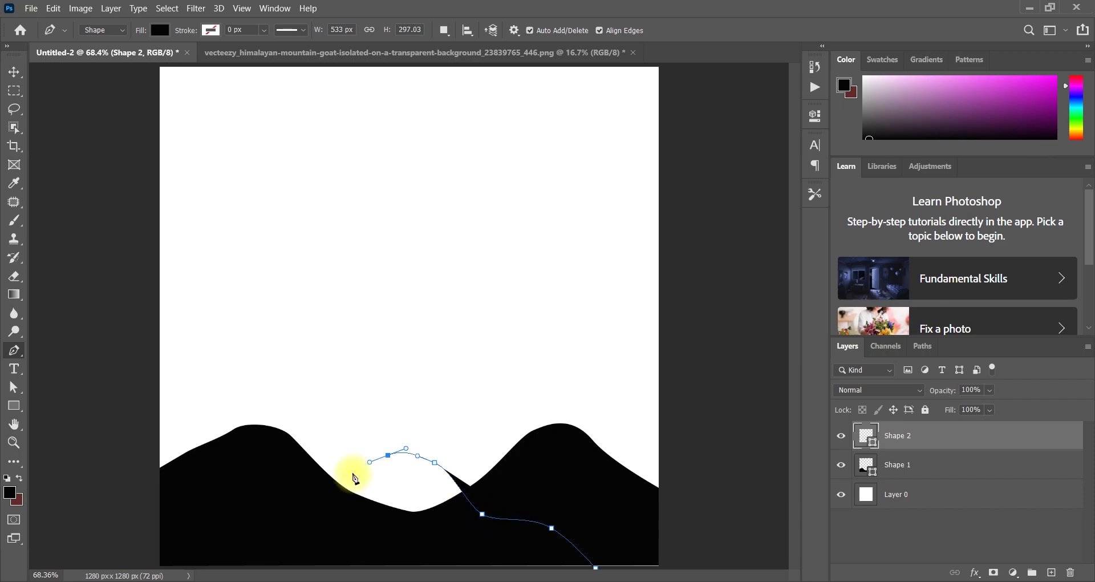
{"action": "left_click_drag", "start_coordinate": [303, 504], "coordinate": [265, 518]}
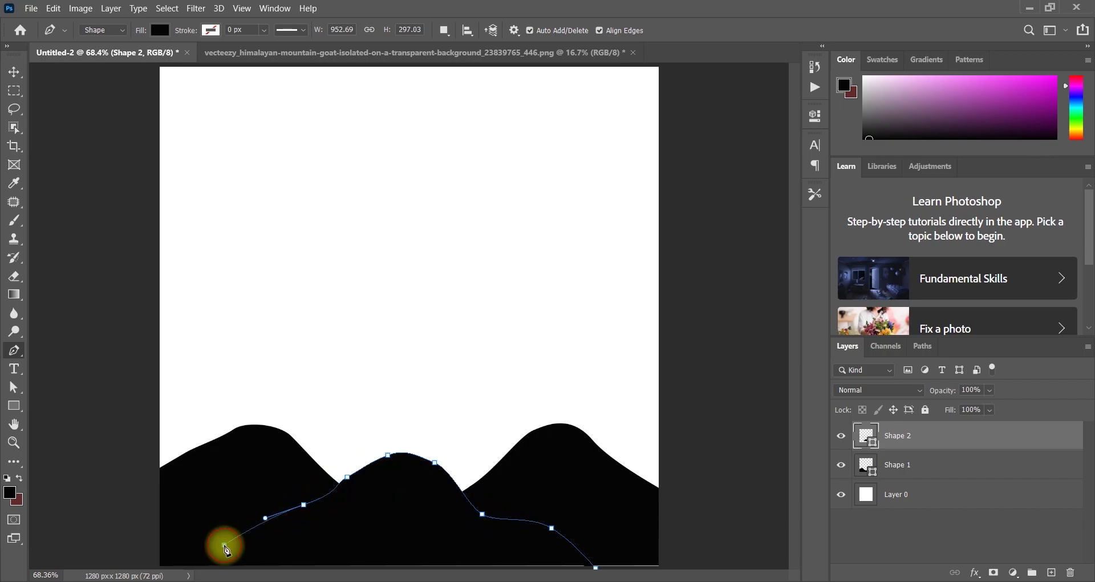
{"action": "left_click", "coordinate": [190, 575]}
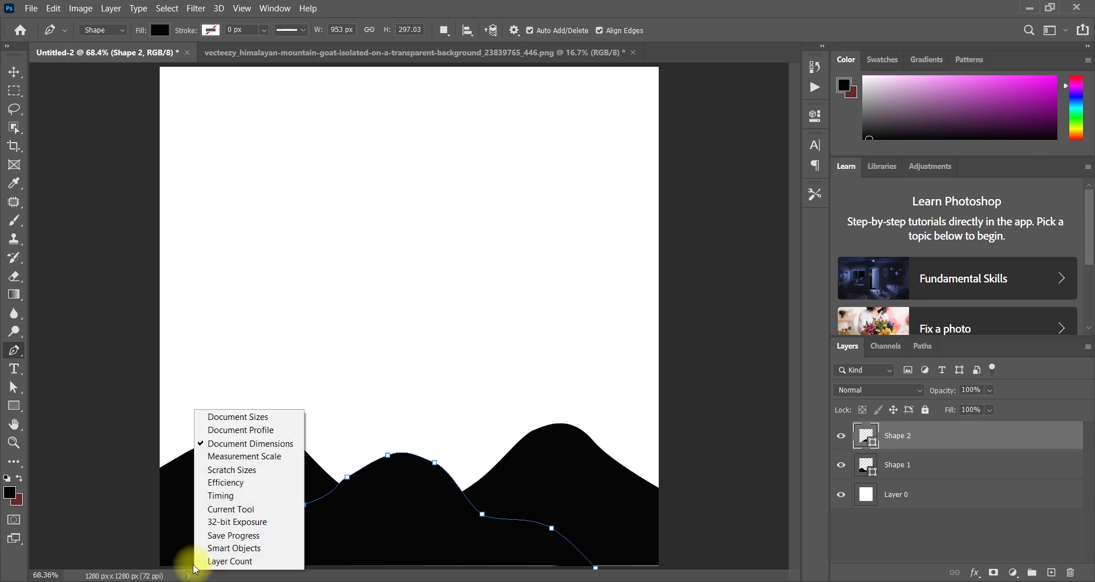
{"action": "left_click", "coordinate": [193, 571]}
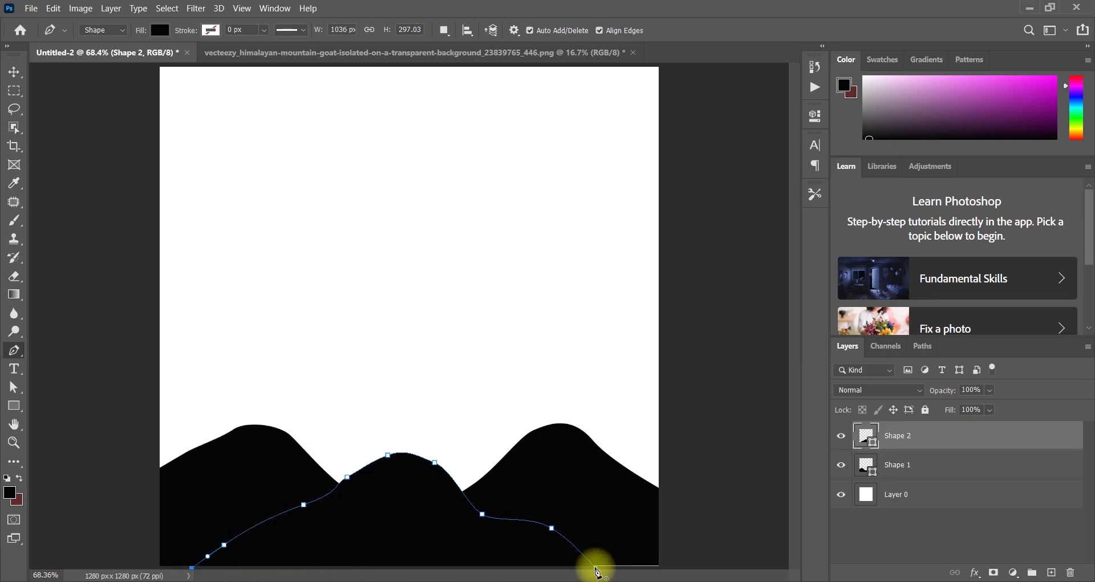
Step: Extend the middle hill's lower-right corner past the canvas edge and smooth its right slope, making the shape about 1238 px wide
{"action": "left_click", "coordinate": [14, 387]}
{"action": "left_click_drag", "start_coordinate": [595, 567], "coordinate": [661, 566]}
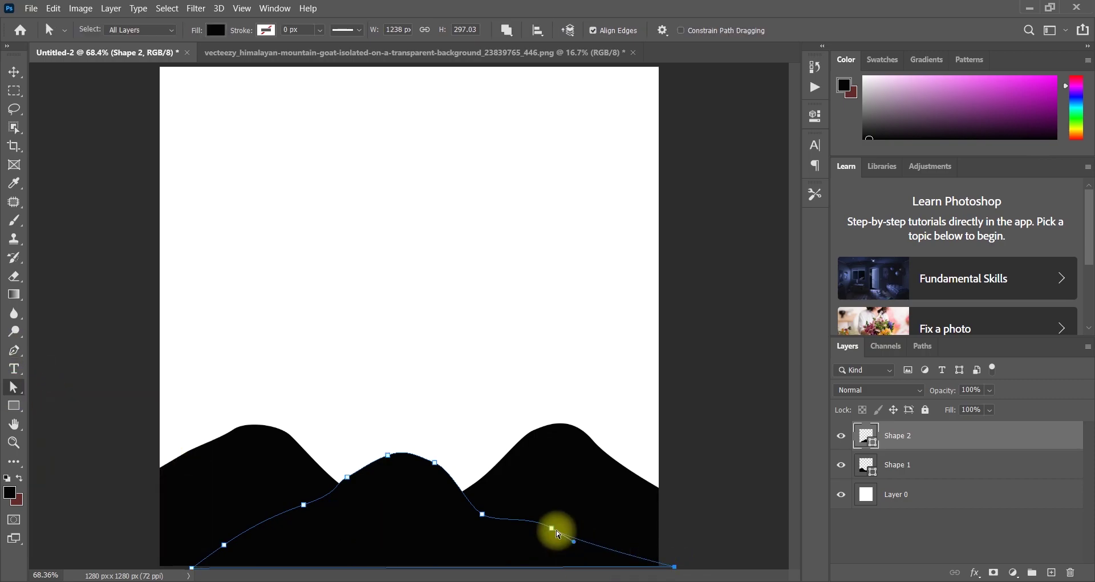
{"action": "left_click_drag", "start_coordinate": [558, 530], "coordinate": [576, 536]}
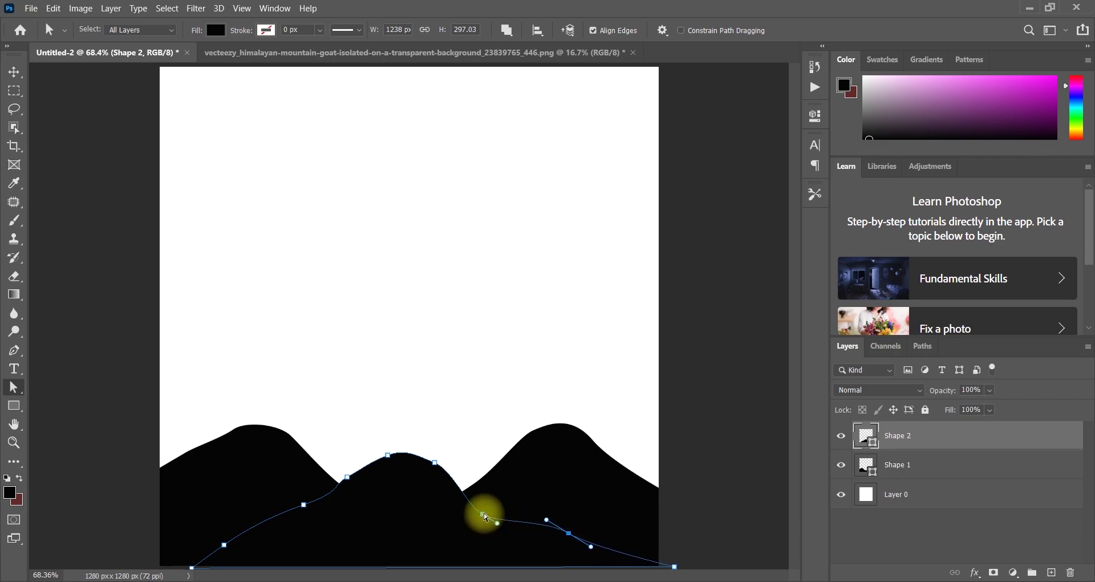
{"action": "left_click_drag", "start_coordinate": [485, 517], "coordinate": [503, 511]}
{"action": "left_click_drag", "start_coordinate": [570, 532], "coordinate": [654, 534]}
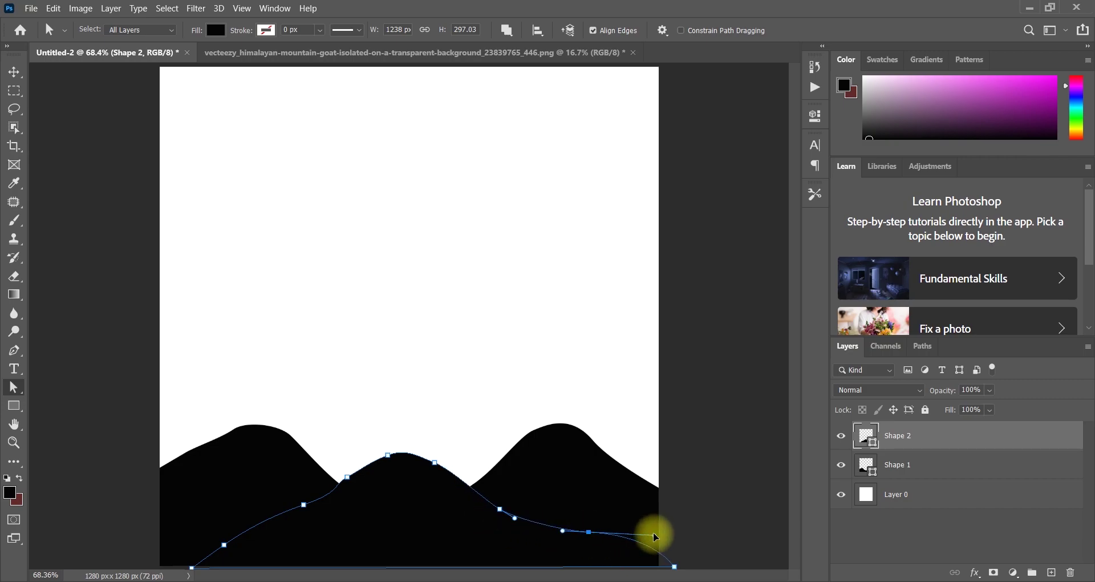
{"action": "left_click", "coordinate": [337, 386]}
Step: Select the whole middle hill path and change its fill to a very dark neutral grey
{"action": "right_click", "coordinate": [14, 387]}
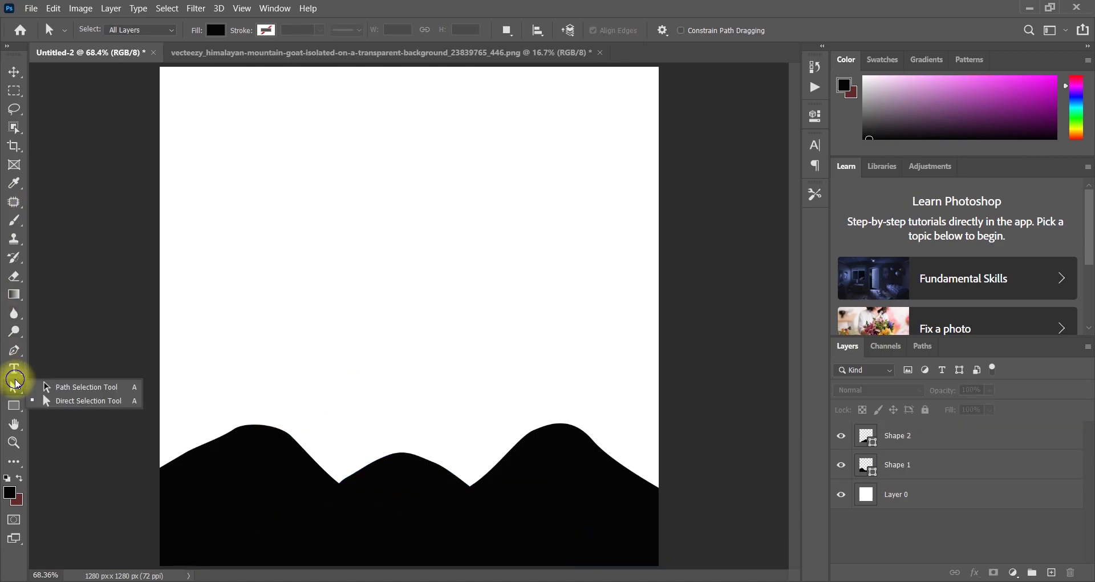
{"action": "left_click", "coordinate": [51, 381]}
{"action": "left_click", "coordinate": [398, 485]}
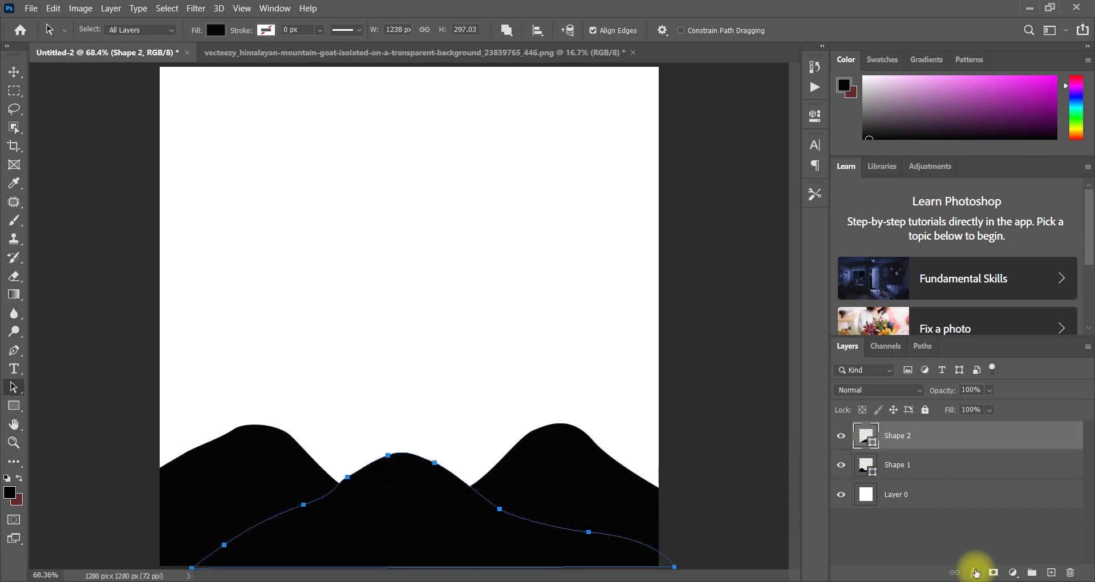
{"action": "left_click", "coordinate": [216, 30]}
{"action": "left_click", "coordinate": [303, 56]}
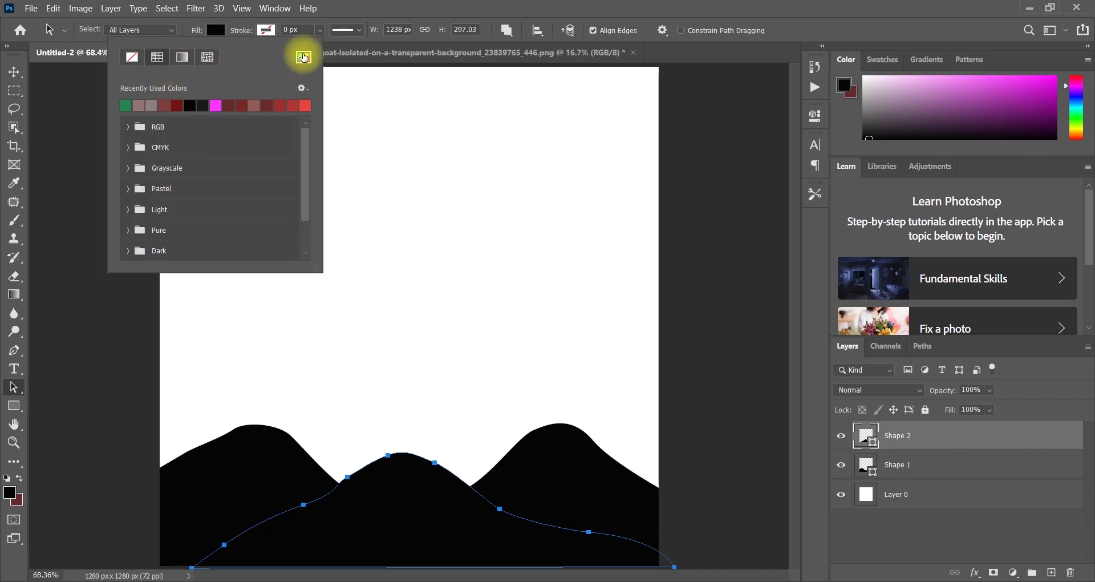
{"action": "left_click", "coordinate": [511, 284]}
{"action": "left_click", "coordinate": [444, 249]}
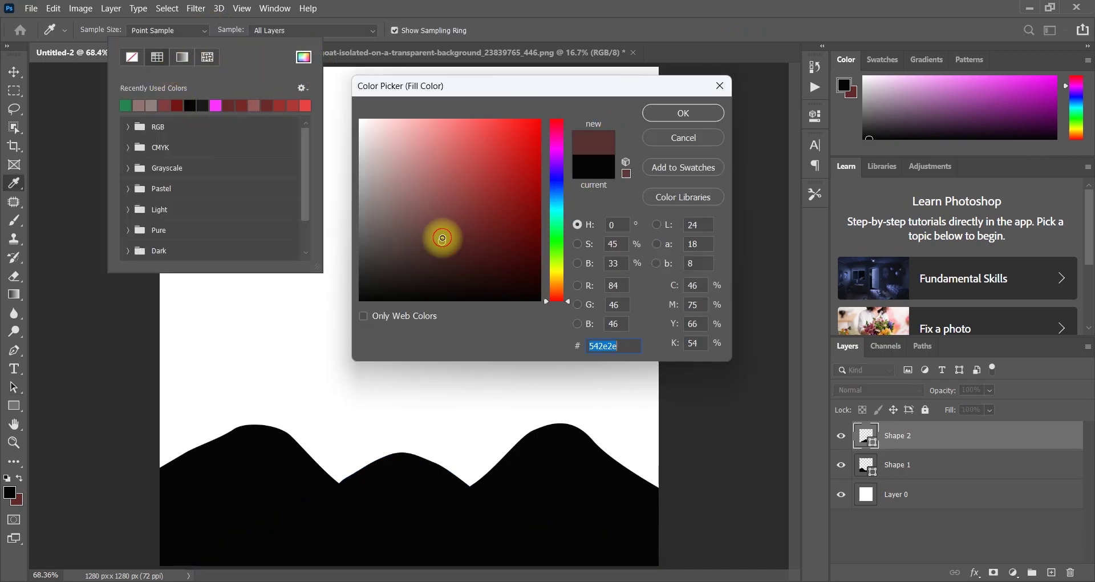
{"action": "left_click_drag", "start_coordinate": [444, 250], "coordinate": [412, 273]}
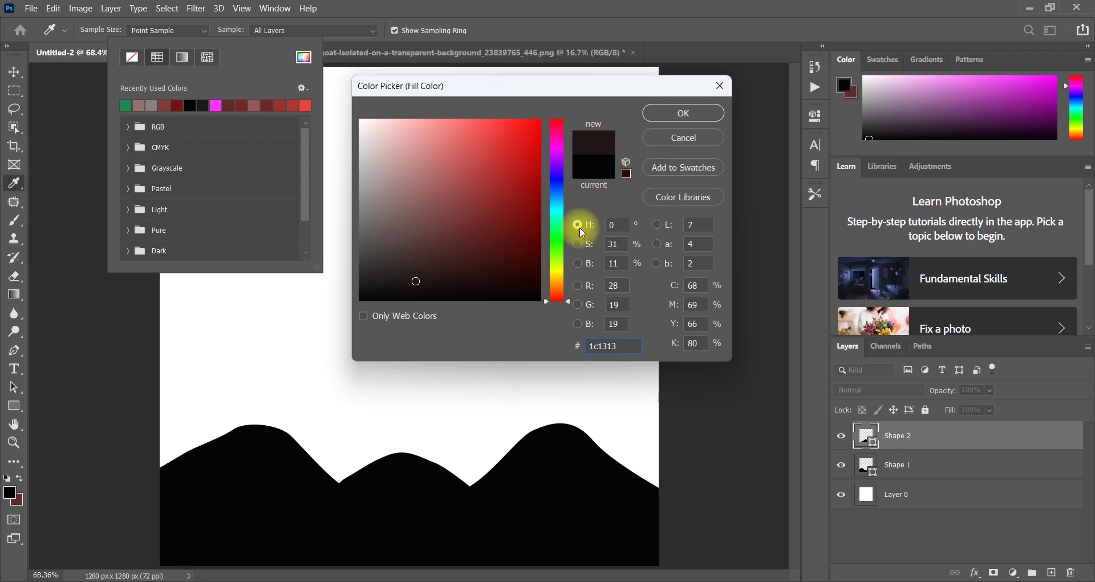
{"action": "left_click", "coordinate": [456, 282]}
{"action": "left_click_drag", "start_coordinate": [435, 284], "coordinate": [362, 285]}
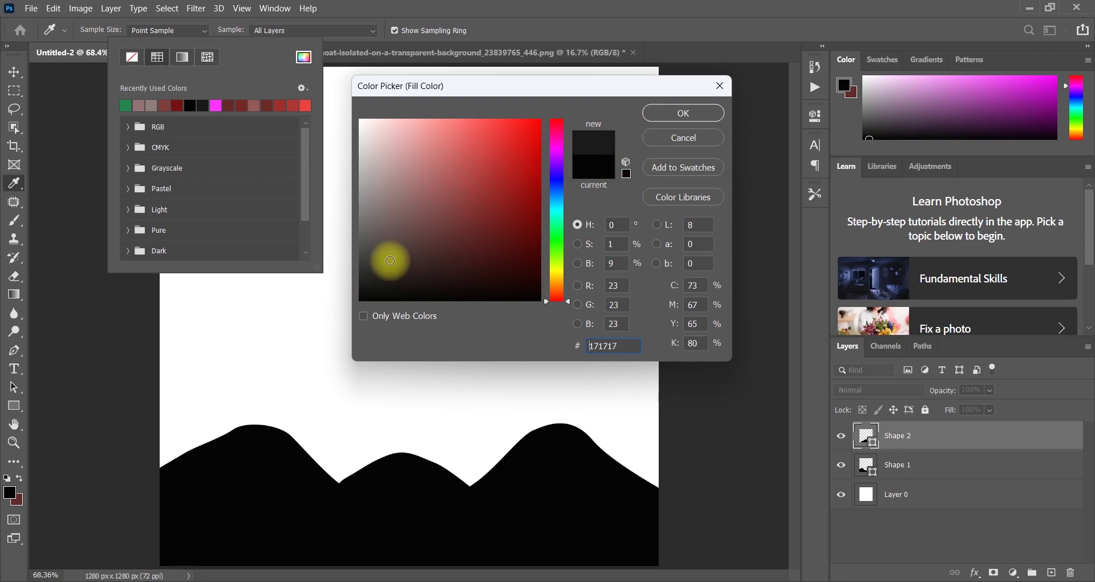
{"action": "left_click", "coordinate": [667, 112]}
Step: Try a bright magenta fill on the middle hill from the recently used colours
{"action": "key", "text": "a"}
{"action": "left_click", "coordinate": [531, 455]}
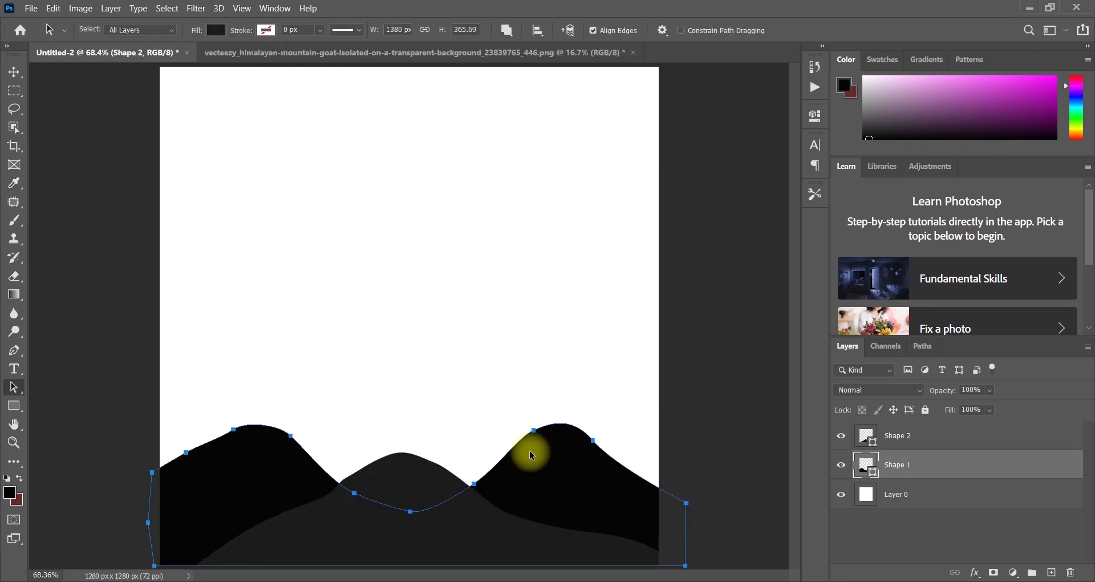
{"action": "left_click", "coordinate": [422, 485]}
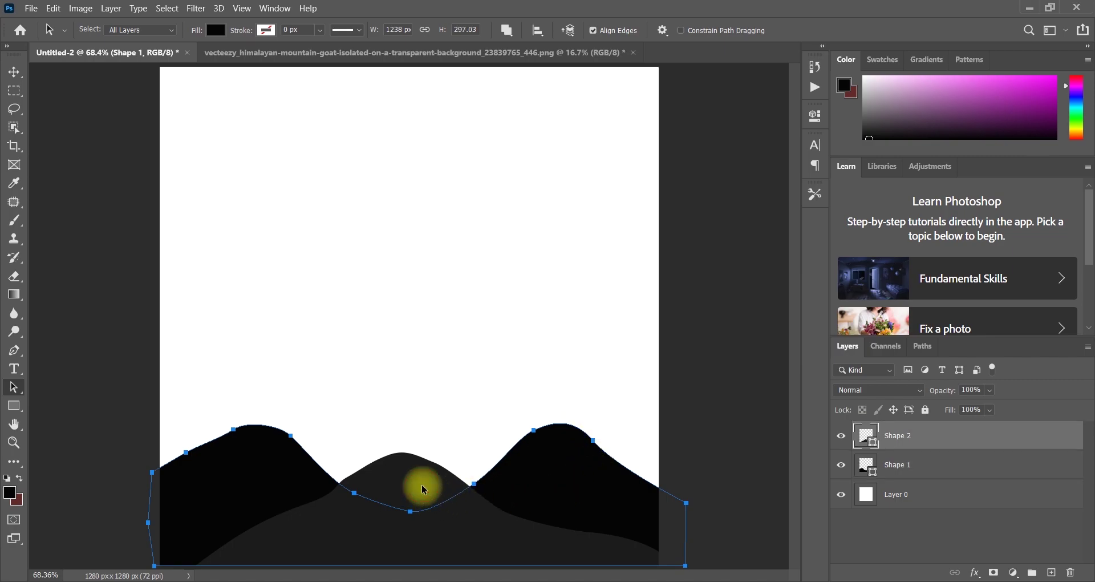
{"action": "left_click", "coordinate": [215, 30]}
{"action": "left_click", "coordinate": [234, 103]}
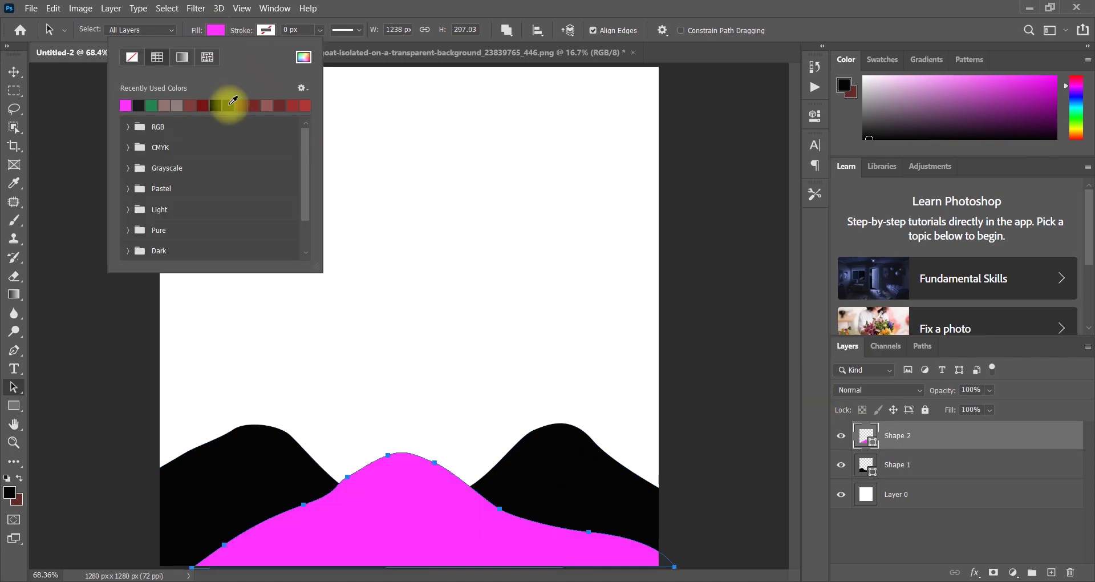
{"action": "left_click", "coordinate": [303, 57]}
{"action": "left_click", "coordinate": [132, 127]}
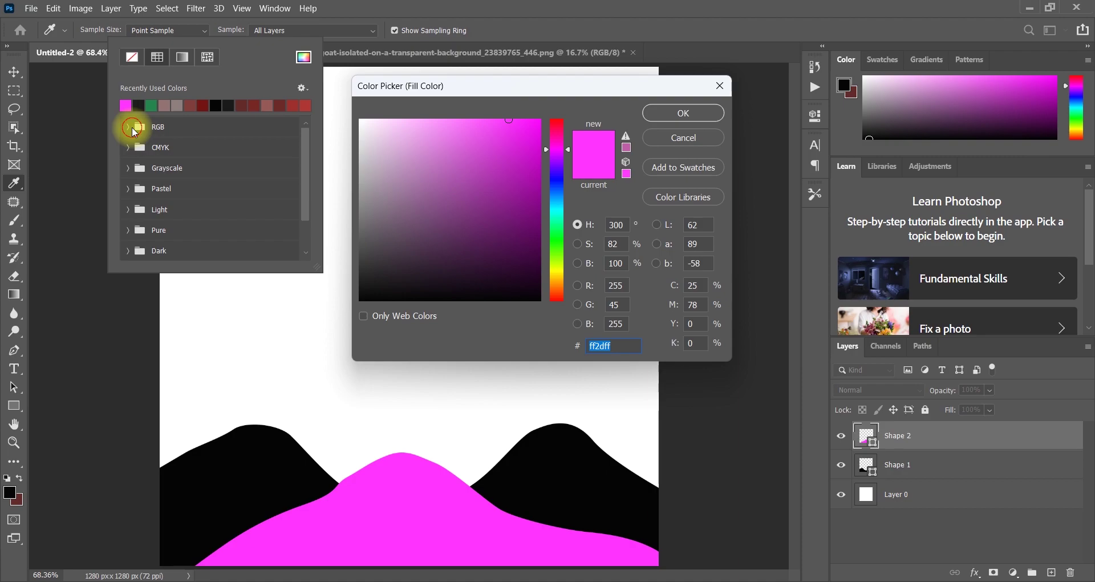
{"action": "left_click", "coordinate": [654, 139]}
Step: Expand the preset swatch groups and try the blue-violet swatches from the Light and Pure groups on the middle hill
{"action": "left_click", "coordinate": [127, 126]}
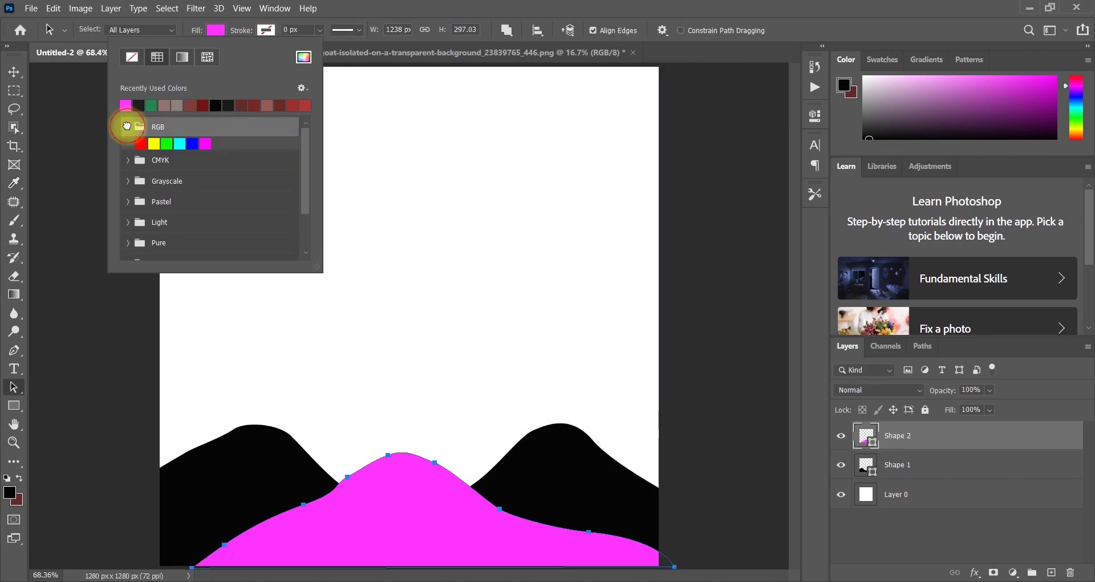
{"action": "left_click", "coordinate": [128, 160]}
{"action": "left_click", "coordinate": [128, 193]}
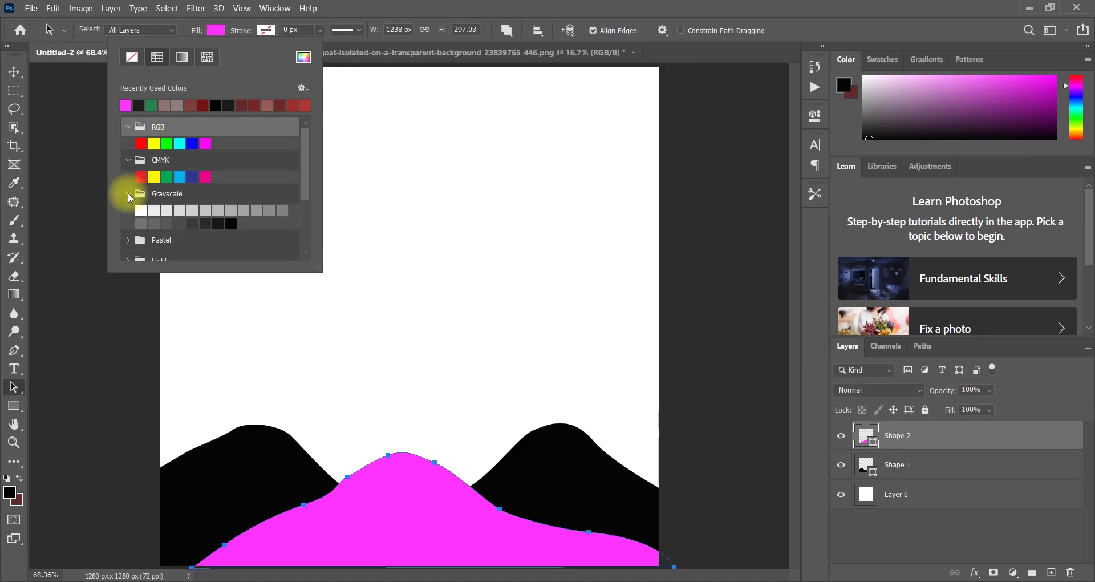
{"action": "scroll", "coordinate": [303, 191], "scroll_direction": "down", "scroll_amount": 3}
{"action": "left_click", "coordinate": [128, 168]}
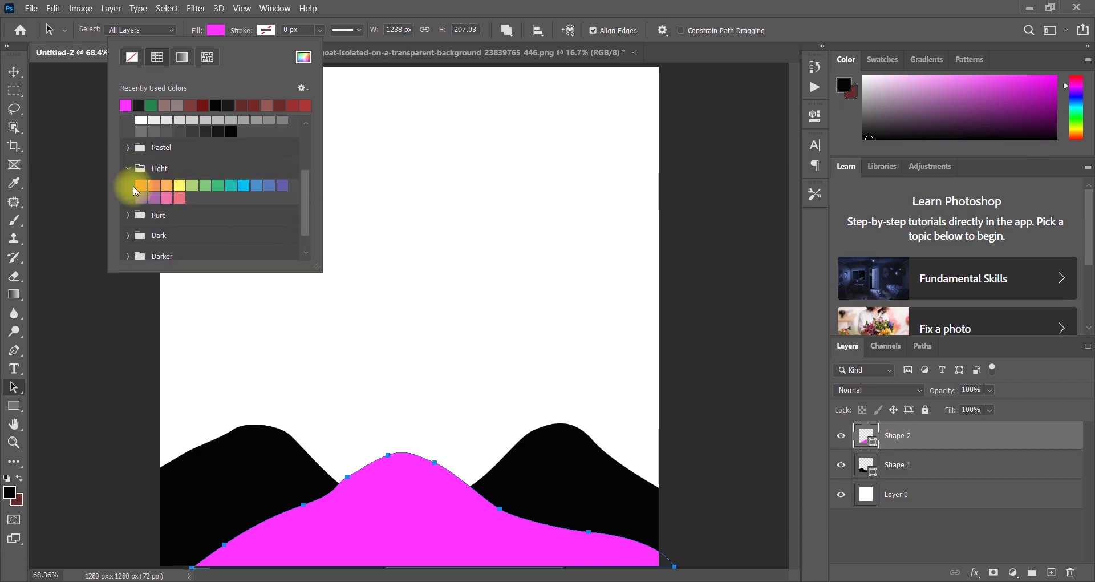
{"action": "left_click", "coordinate": [130, 215]}
{"action": "scroll", "coordinate": [303, 200], "scroll_direction": "down", "scroll_amount": 3}
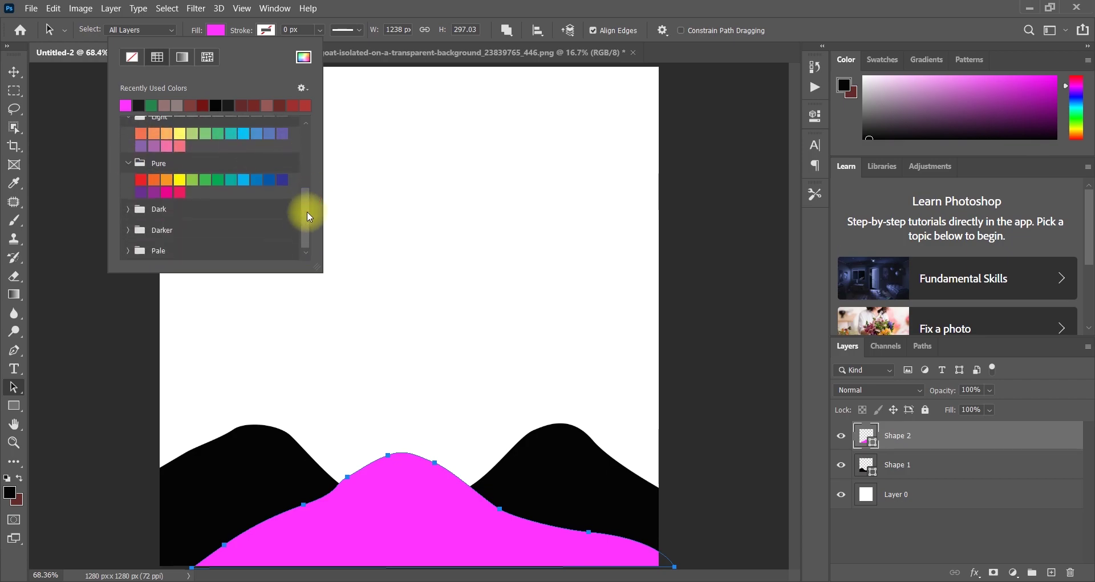
{"action": "left_click", "coordinate": [281, 134]}
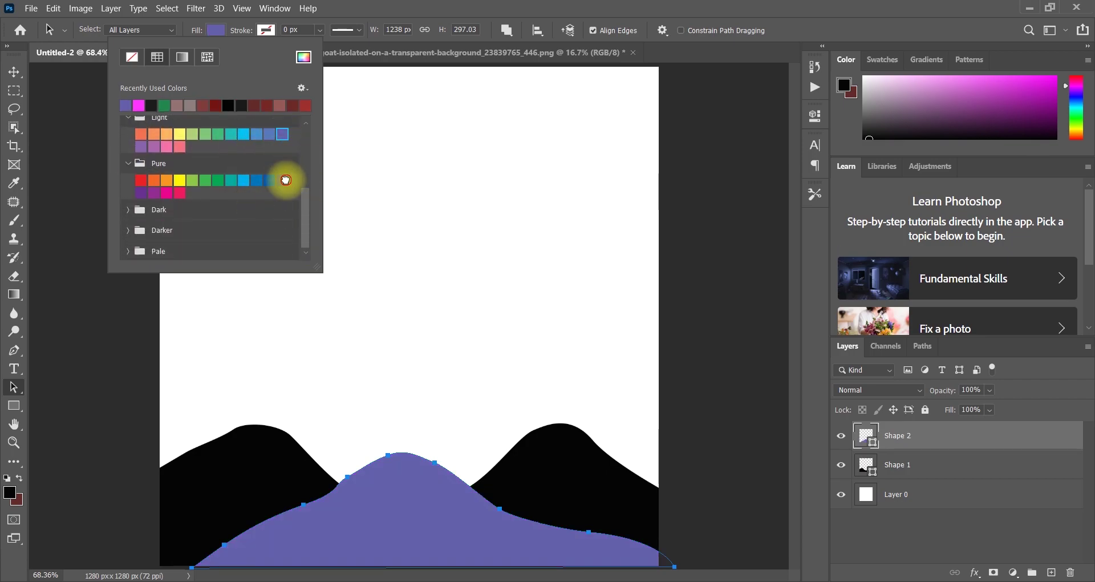
{"action": "left_click", "coordinate": [284, 180]}
Step: Fill the middle hill with the blue-violet swatch from the Dark group, comparing it with the matching Darker swatch
{"action": "left_click", "coordinate": [134, 216]}
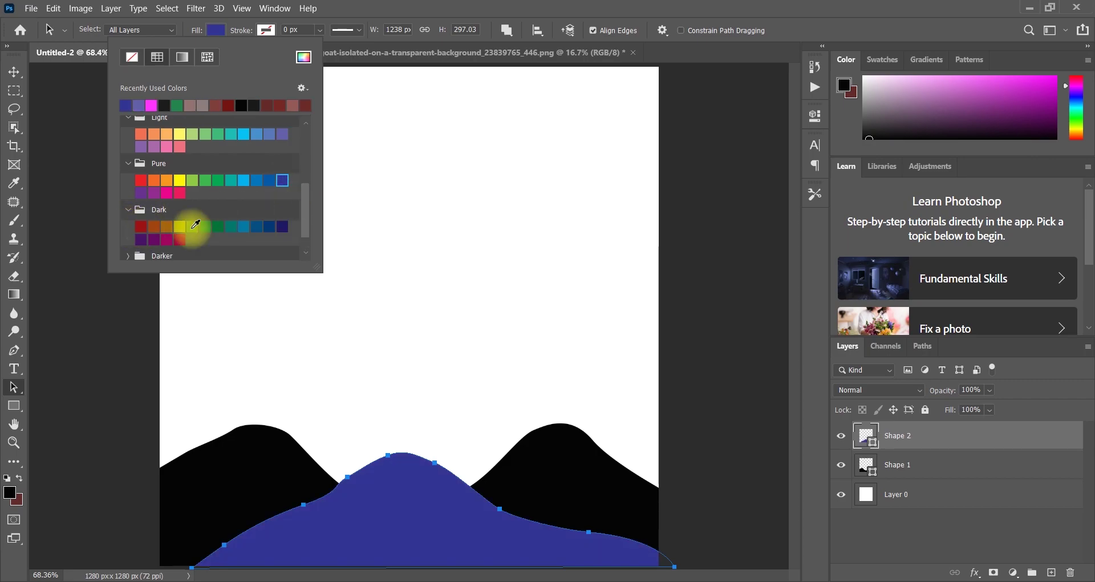
{"action": "left_click", "coordinate": [282, 227]}
{"action": "scroll", "coordinate": [309, 212], "scroll_direction": "down", "scroll_amount": 1}
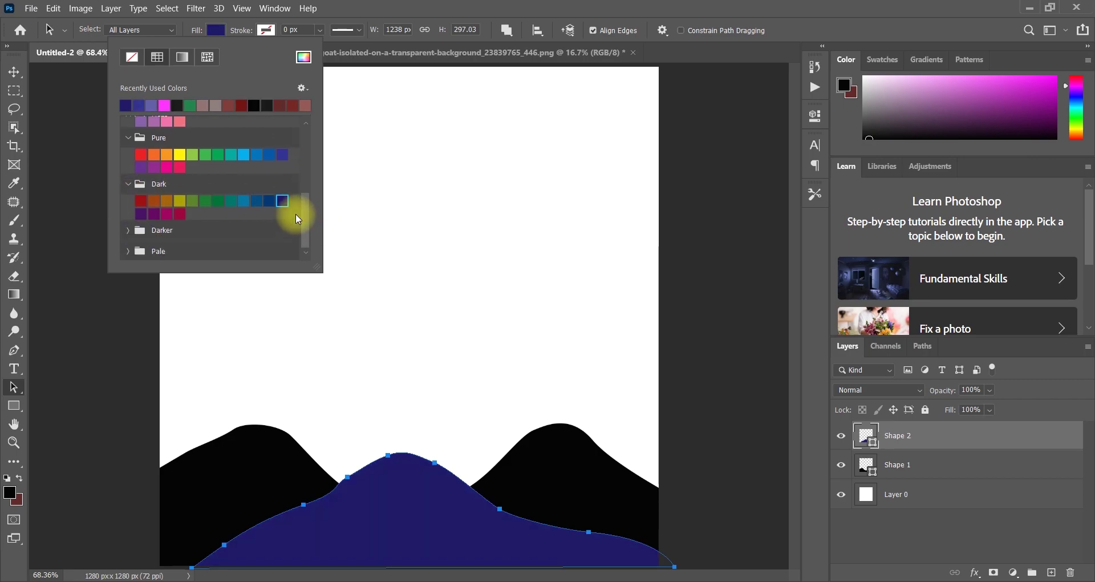
{"action": "scroll", "coordinate": [308, 206], "scroll_direction": "down", "scroll_amount": 1}
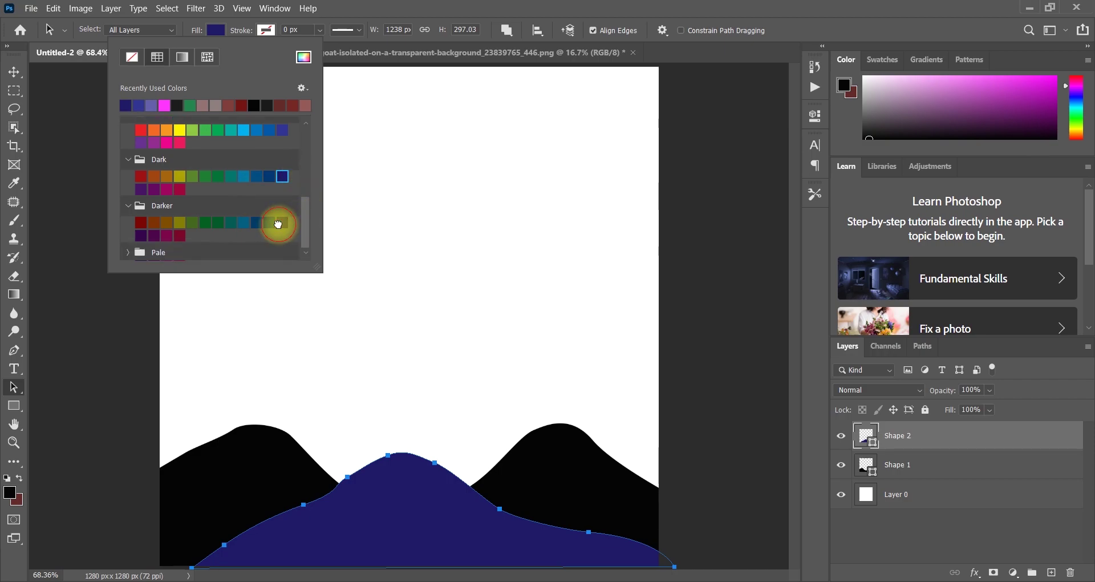
{"action": "left_click", "coordinate": [282, 223]}
{"action": "left_click", "coordinate": [283, 175]}
{"action": "scroll", "coordinate": [308, 227], "scroll_direction": "down", "scroll_amount": 1}
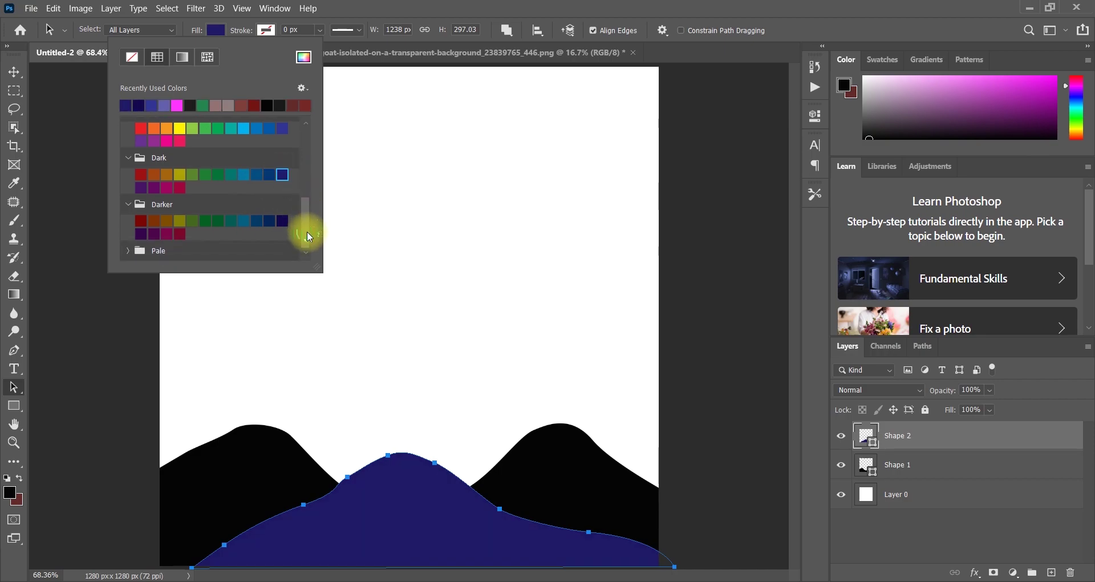
Step: Fill the rear two-peaked hill shape with the blue-violet swatch from the Darker group and deselect it
{"action": "left_click", "coordinate": [274, 423]}
{"action": "left_click", "coordinate": [252, 449]}
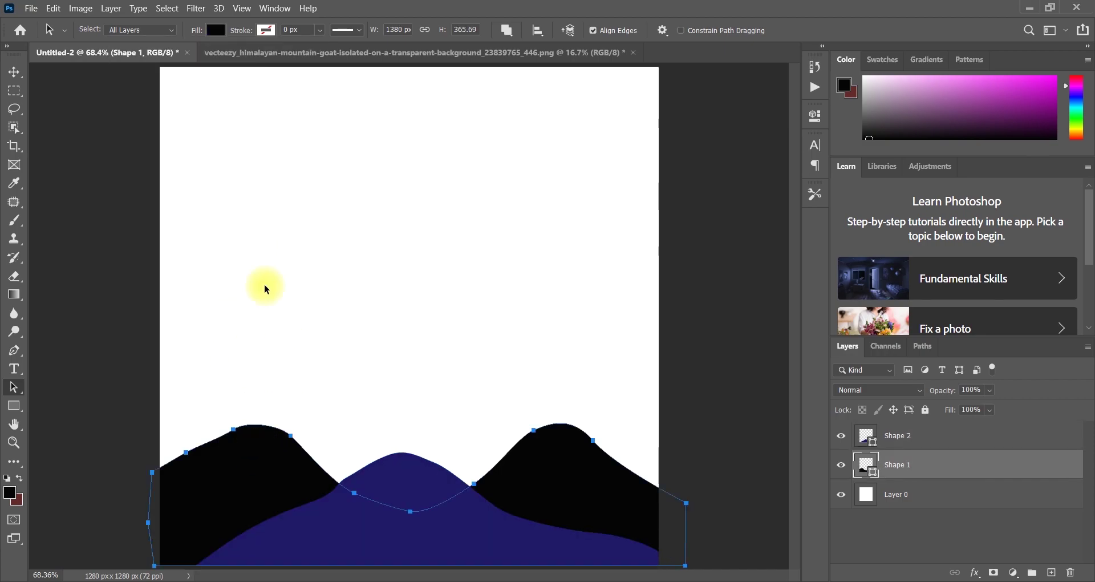
{"action": "left_click", "coordinate": [216, 30]}
{"action": "left_click", "coordinate": [282, 221]}
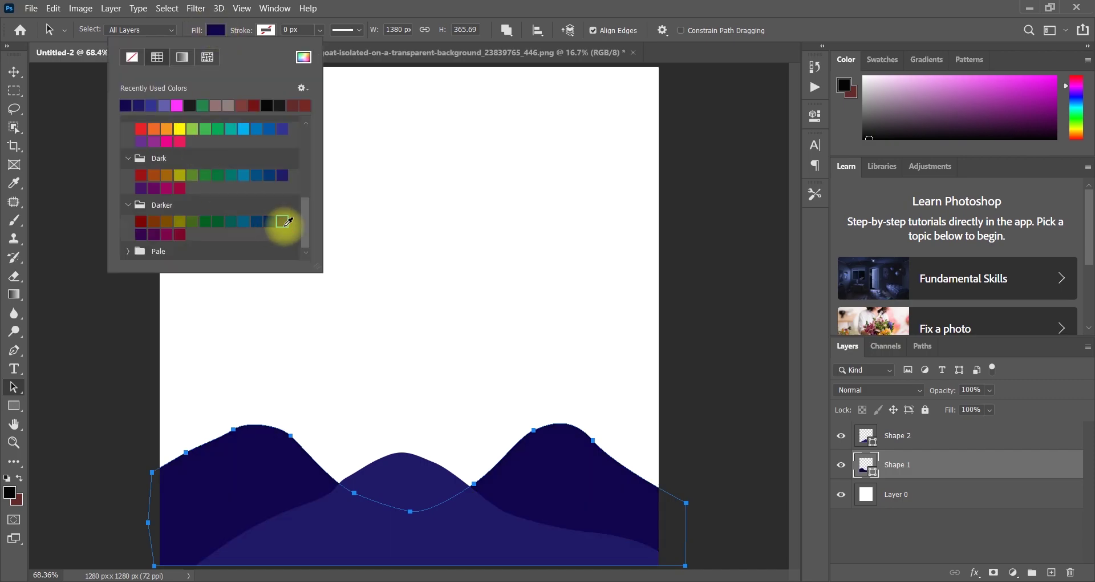
{"action": "left_click", "coordinate": [358, 210]}
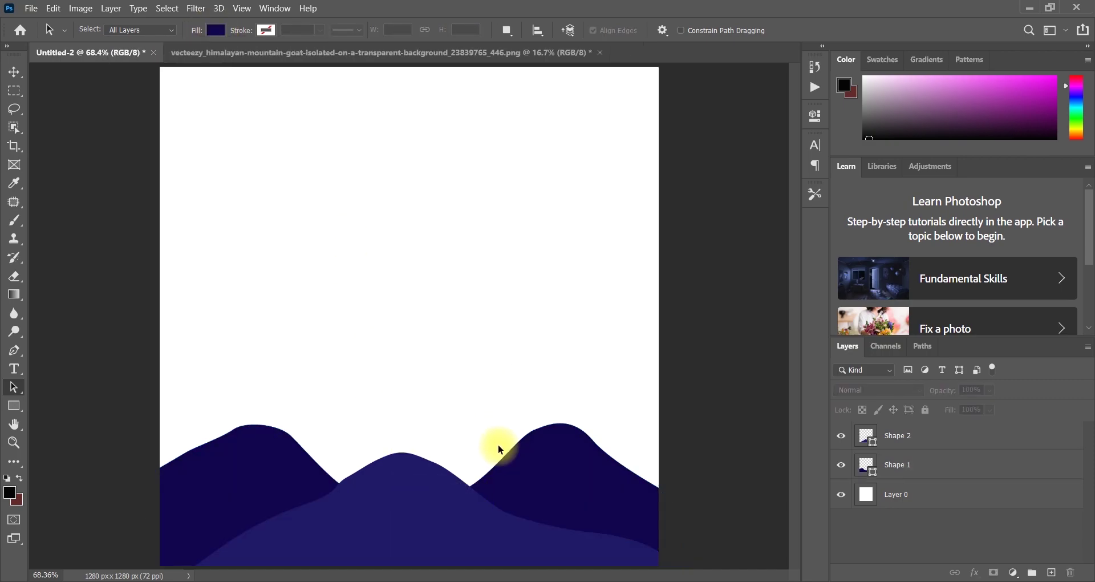
Step: Copy the curved-horn goat silhouette from the animal silhouettes document into the landscape, above the middle hill layer
{"action": "left_click", "coordinate": [936, 444]}
{"action": "left_click", "coordinate": [458, 54]}
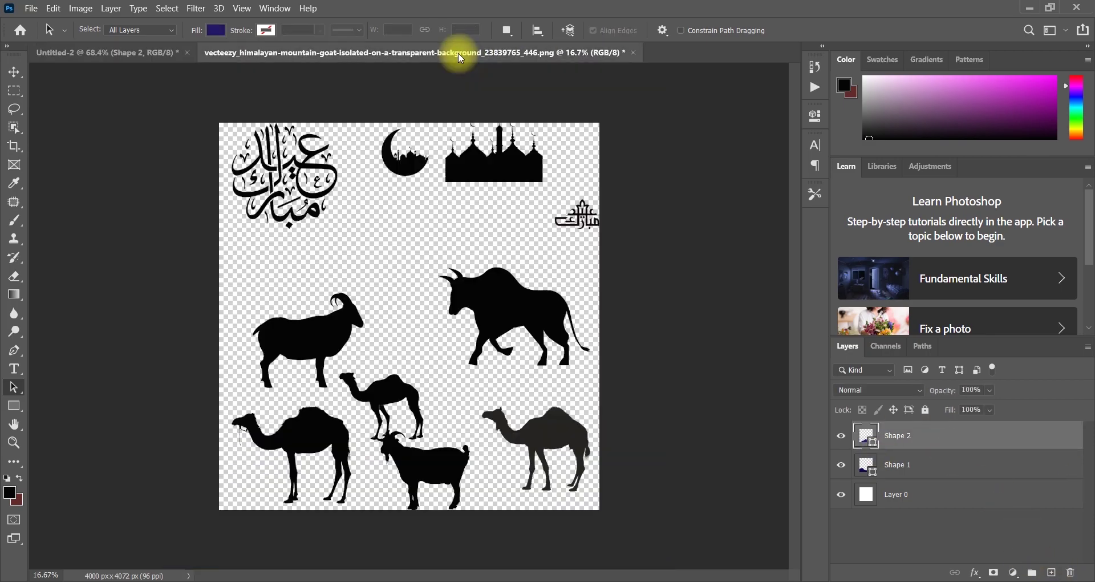
{"action": "left_click", "coordinate": [14, 72]}
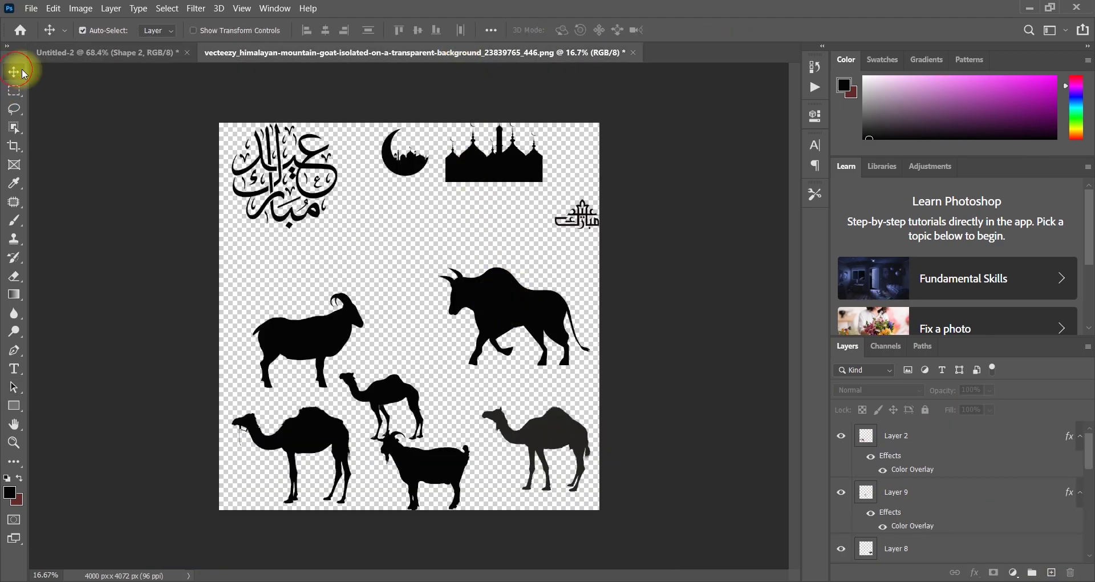
{"action": "left_click_drag", "start_coordinate": [311, 332], "coordinate": [459, 353]}
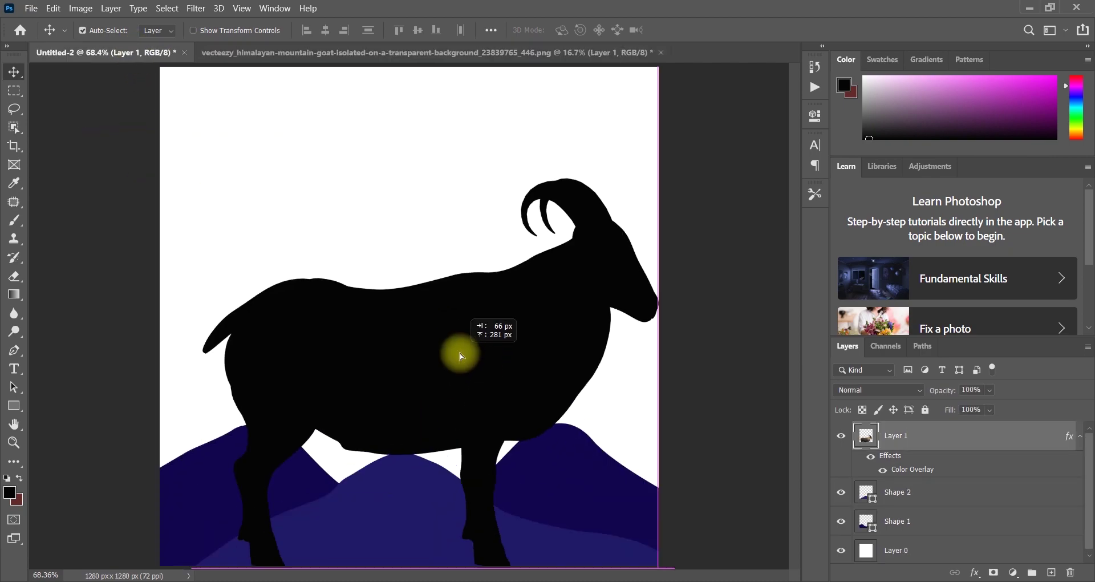
Step: Scale the goat silhouette down to about 15.8% and stand it on the left hill's peak
{"action": "key", "text": "ctrl+t"}
{"action": "left_click_drag", "start_coordinate": [661, 176], "coordinate": [365, 434]}
{"action": "left_click_drag", "start_coordinate": [291, 469], "coordinate": [355, 309]}
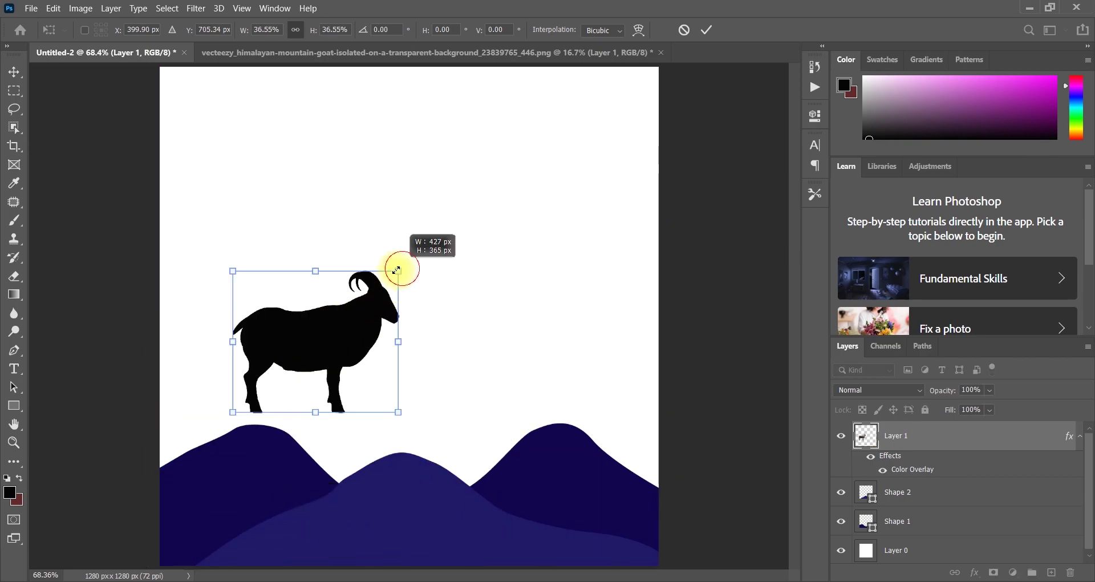
{"action": "left_click_drag", "start_coordinate": [397, 270], "coordinate": [314, 343]}
{"action": "left_click_drag", "start_coordinate": [291, 377], "coordinate": [258, 439]}
{"action": "left_click_drag", "start_coordinate": [280, 404], "coordinate": [252, 411]}
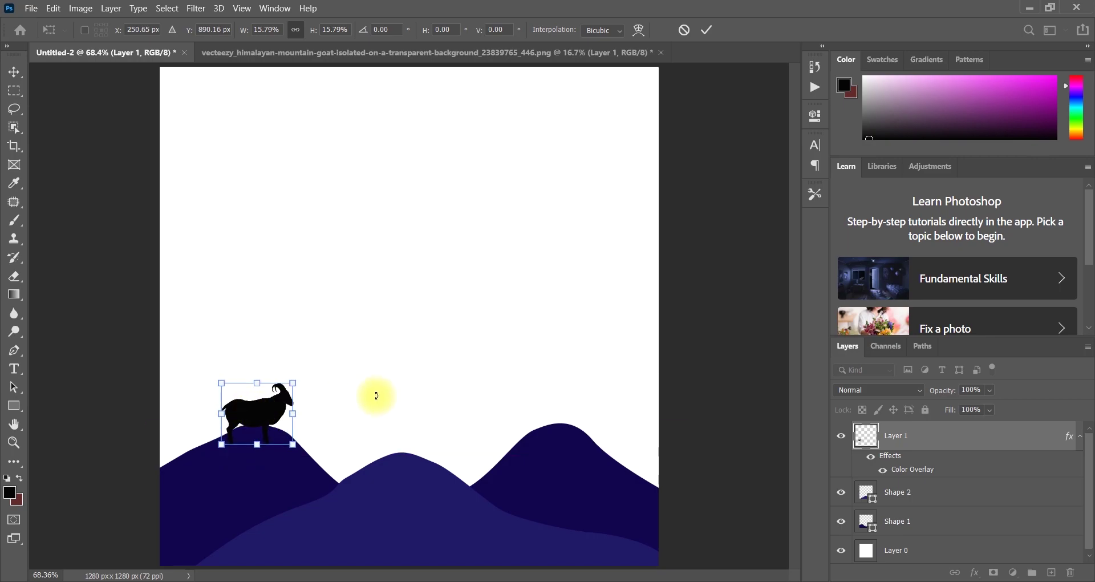
{"action": "left_click", "coordinate": [706, 29]}
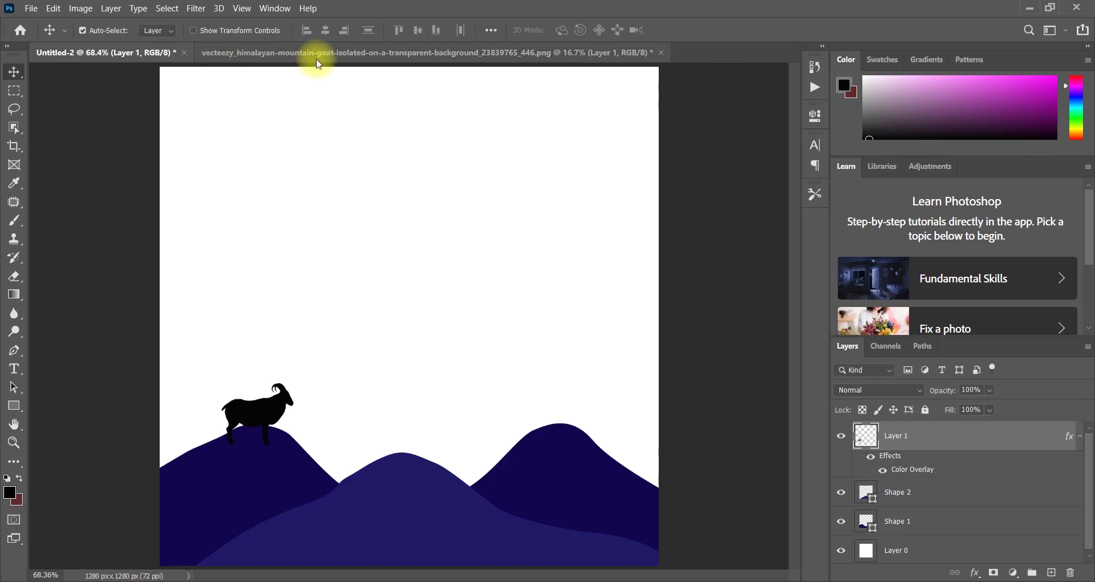
Step: Bring the large bridled camel silhouette into the landscape, scaled to about 31%, and stand it on the middle hill
{"action": "left_click", "coordinate": [318, 54]}
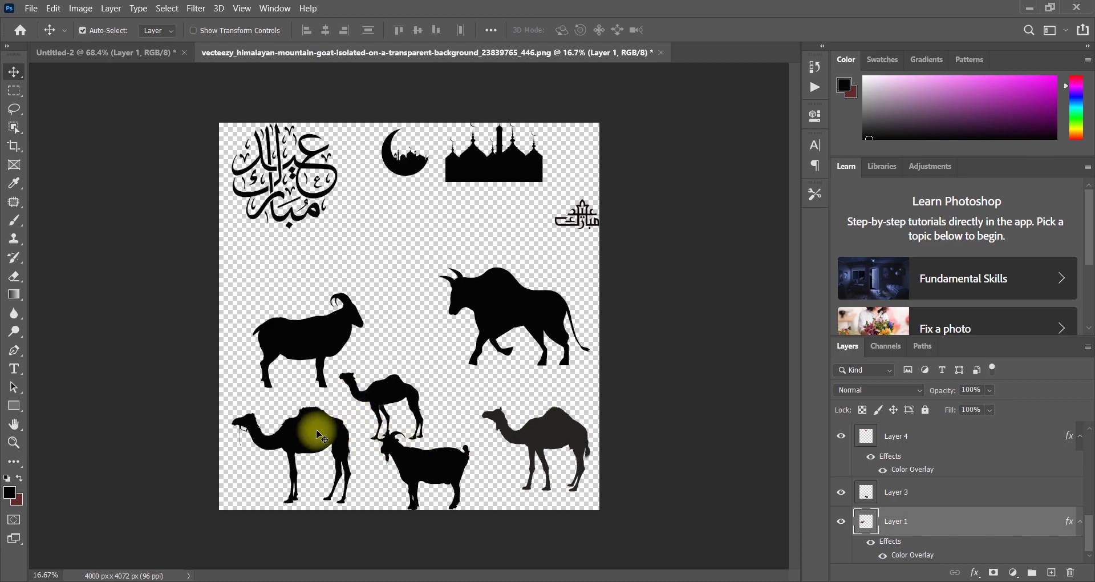
{"action": "left_click_drag", "start_coordinate": [310, 420], "coordinate": [487, 300]}
{"action": "key", "text": "ctrl+t"}
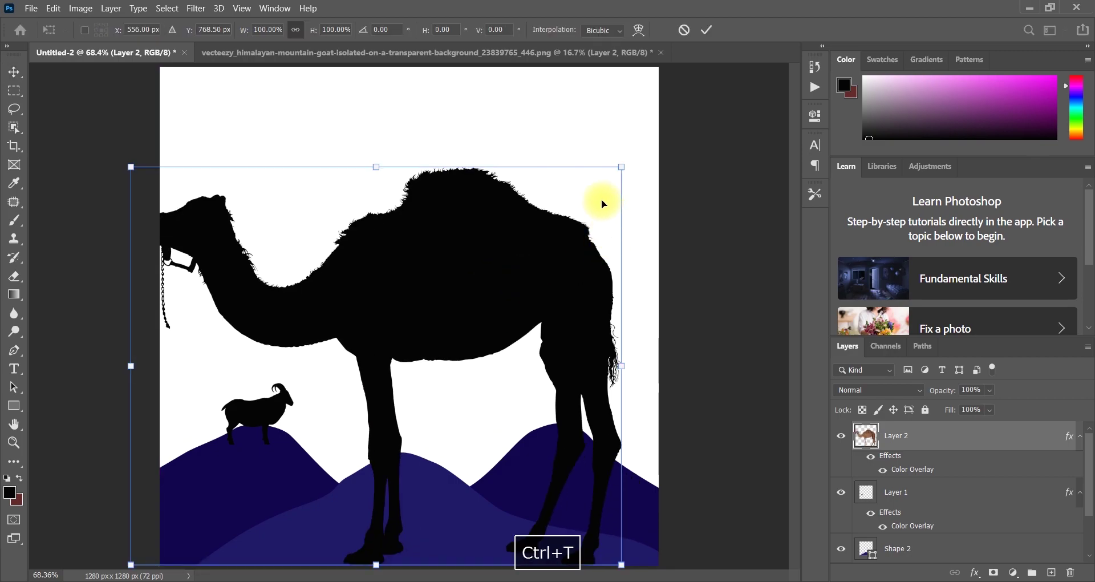
{"action": "left_click_drag", "start_coordinate": [618, 166], "coordinate": [459, 389]}
{"action": "left_click_drag", "start_coordinate": [422, 426], "coordinate": [406, 430]}
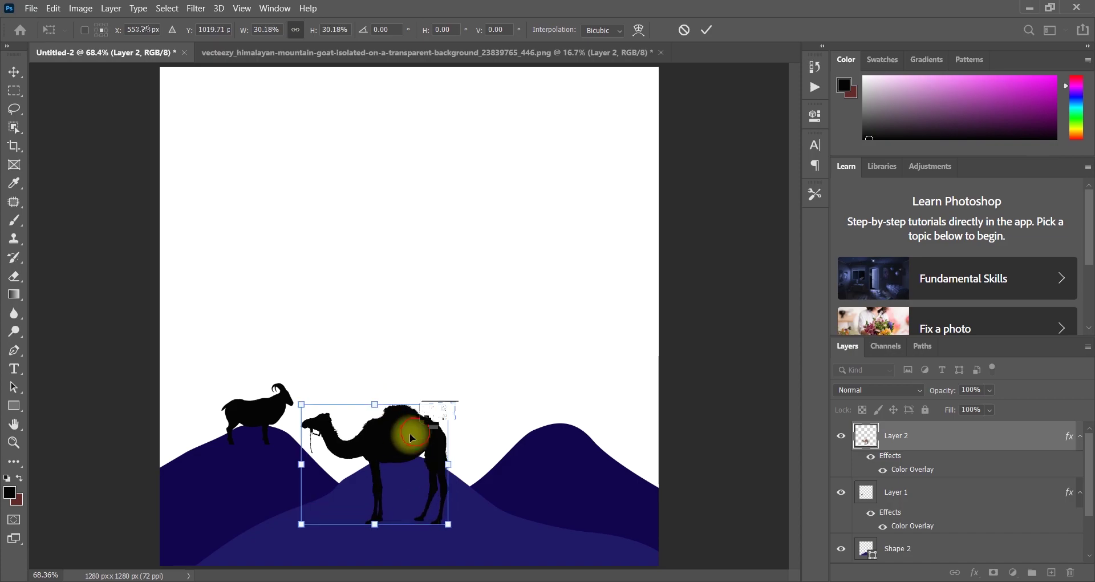
{"action": "mouse_move", "coordinate": [450, 400]}
{"action": "left_mouse_down"}
{"action": "mouse_move", "coordinate": [400, 426]}
{"action": "mouse_move", "coordinate": [447, 400]}
{"action": "left_mouse_up"}
{"action": "left_click_drag", "start_coordinate": [401, 429], "coordinate": [421, 443]}
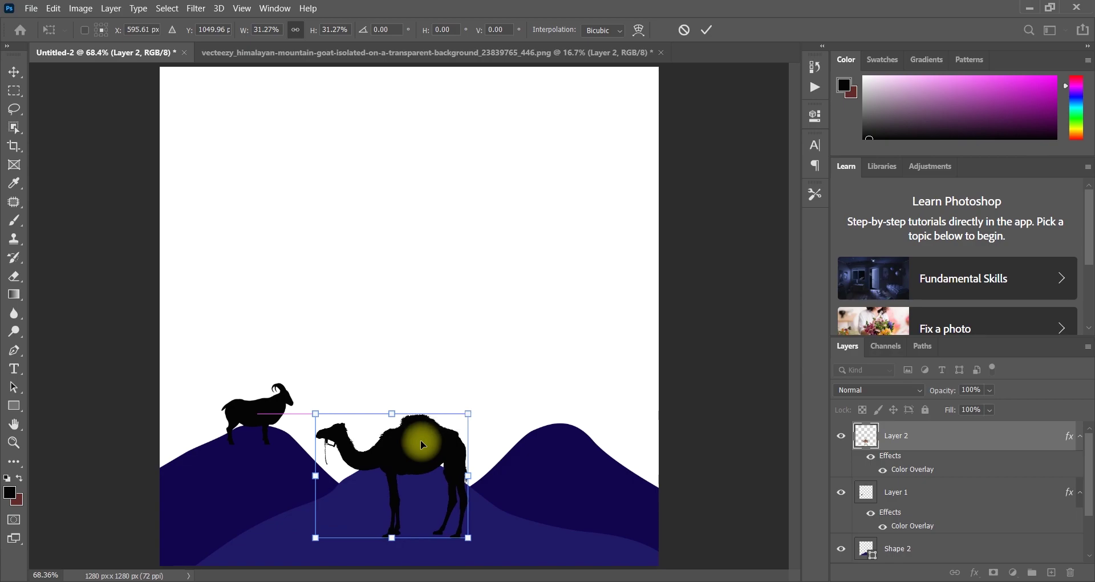
{"action": "left_click", "coordinate": [706, 29]}
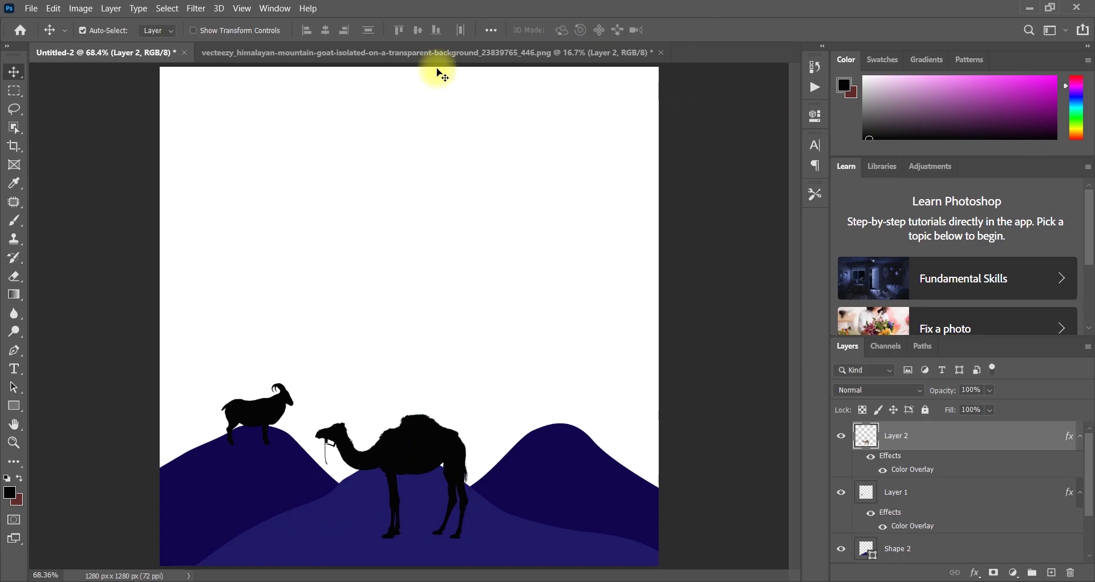
Step: Bring the bull silhouette into the landscape, scaled to about 84%, and stand it on the right hill
{"action": "left_click", "coordinate": [250, 62]}
{"action": "left_click_drag", "start_coordinate": [513, 330], "coordinate": [560, 457]}
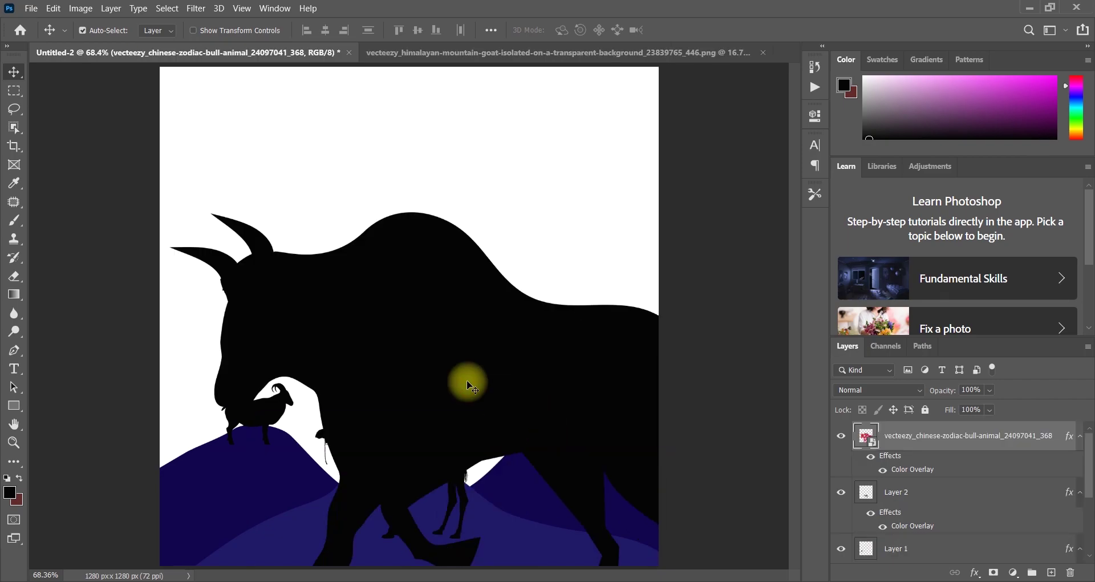
{"action": "key", "text": "ctrl+t"}
{"action": "left_click_drag", "start_coordinate": [482, 100], "coordinate": [632, 373]}
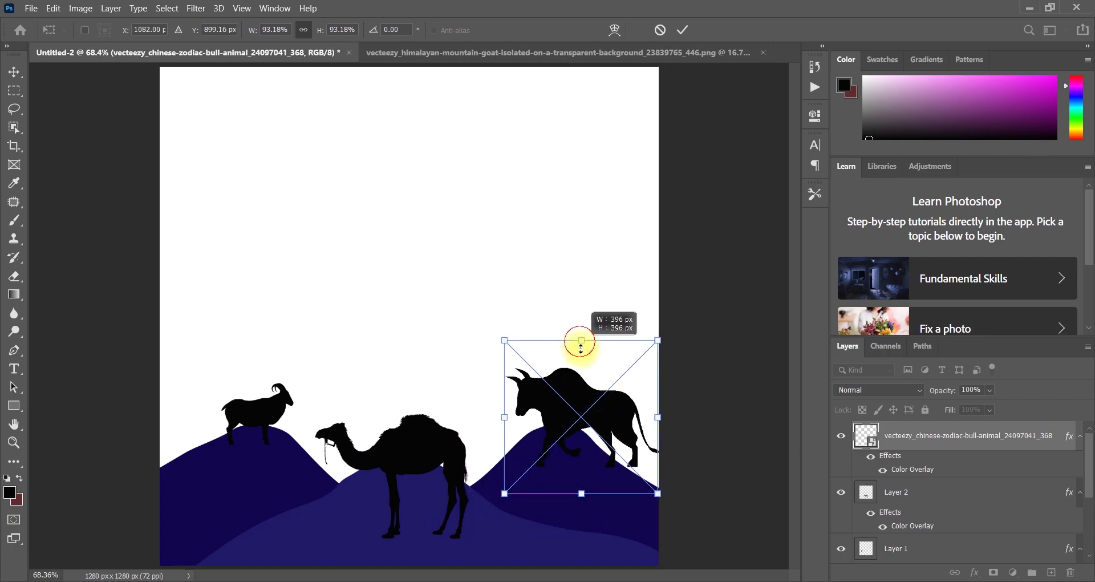
{"action": "mouse_move", "coordinate": [581, 342]}
{"action": "left_mouse_down"}
{"action": "mouse_move", "coordinate": [576, 362]}
{"action": "mouse_move", "coordinate": [583, 355]}
{"action": "left_mouse_up"}
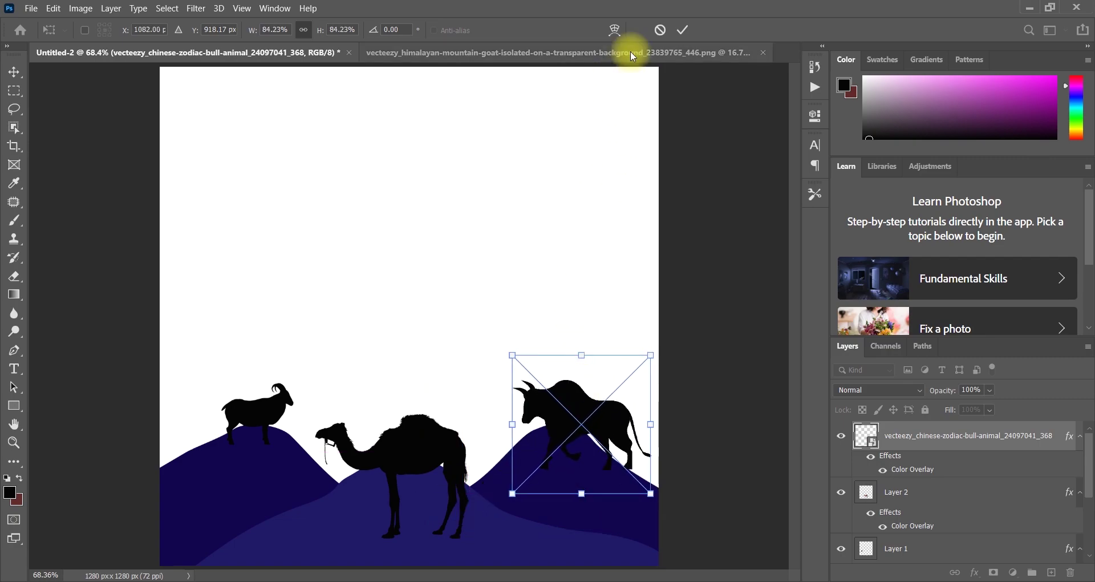
{"action": "left_click", "coordinate": [682, 30]}
{"action": "right_click", "coordinate": [570, 413]}
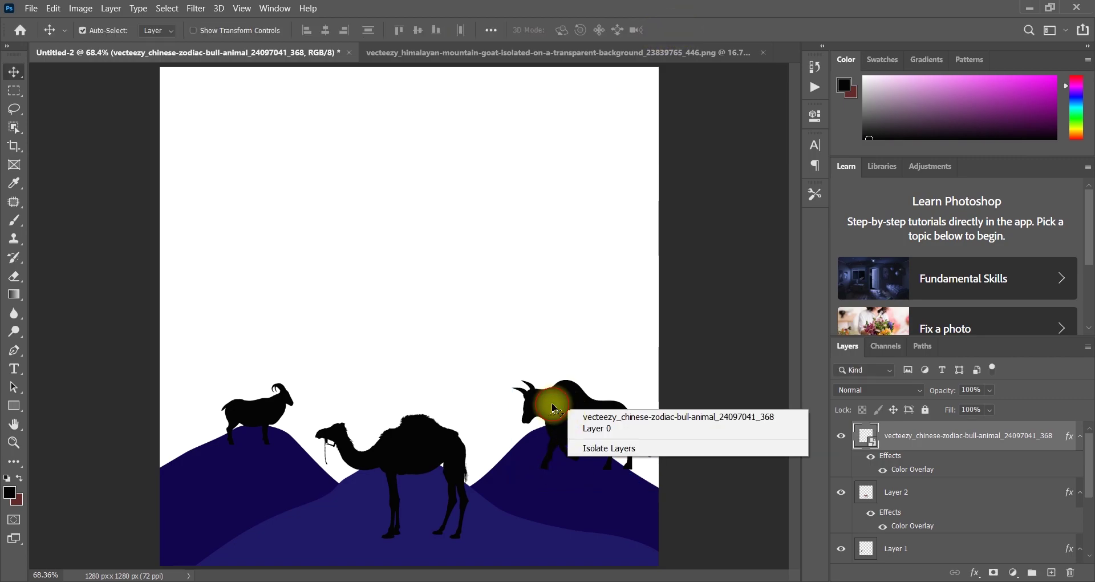
{"action": "left_click", "coordinate": [556, 409]}
{"action": "key", "text": "ctrl+t"}
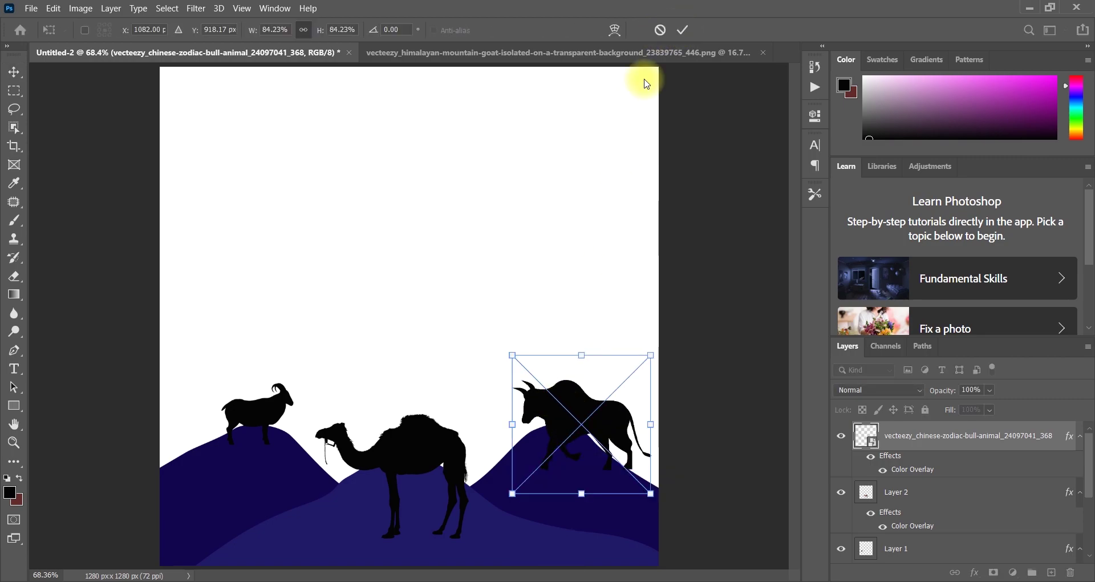
{"action": "left_click", "coordinate": [678, 30]}
Step: Enlarge the camel silhouette to about 120% and reposition it on the middle hill between the goat and the bull
{"action": "left_click", "coordinate": [413, 456], "text": "ctrl"}
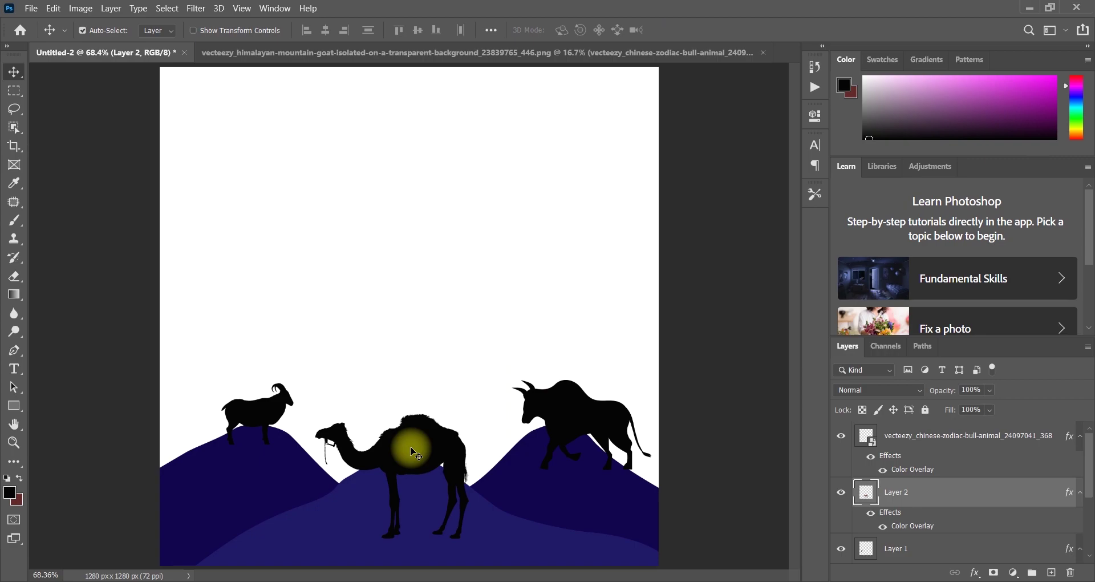
{"action": "key", "text": "ctrl+t"}
{"action": "left_click_drag", "start_coordinate": [391, 412], "coordinate": [392, 398]}
{"action": "left_click_drag", "start_coordinate": [408, 440], "coordinate": [393, 449]}
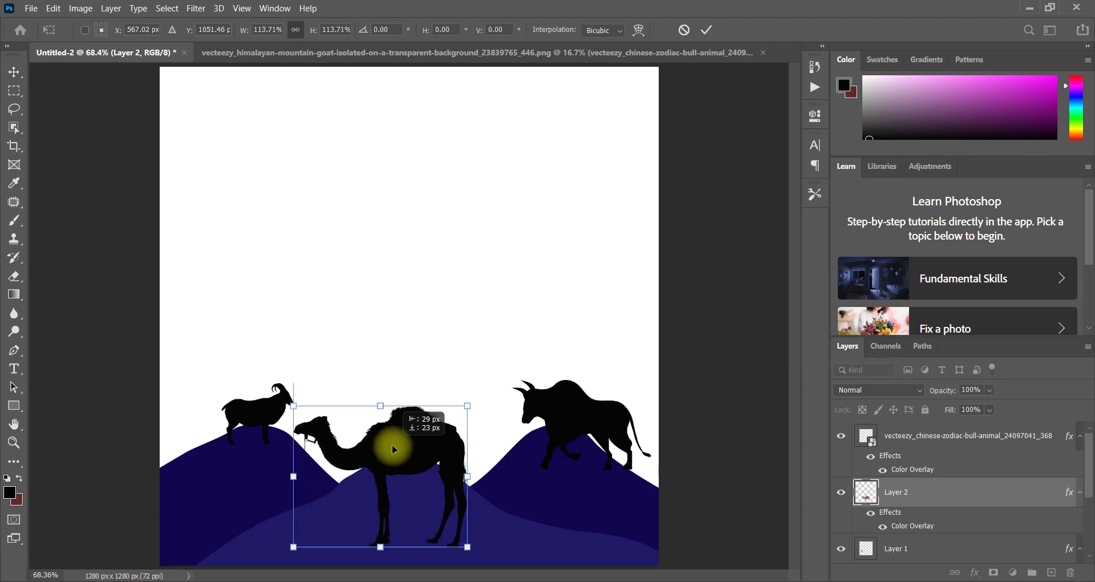
{"action": "left_click_drag", "start_coordinate": [378, 399], "coordinate": [385, 395]}
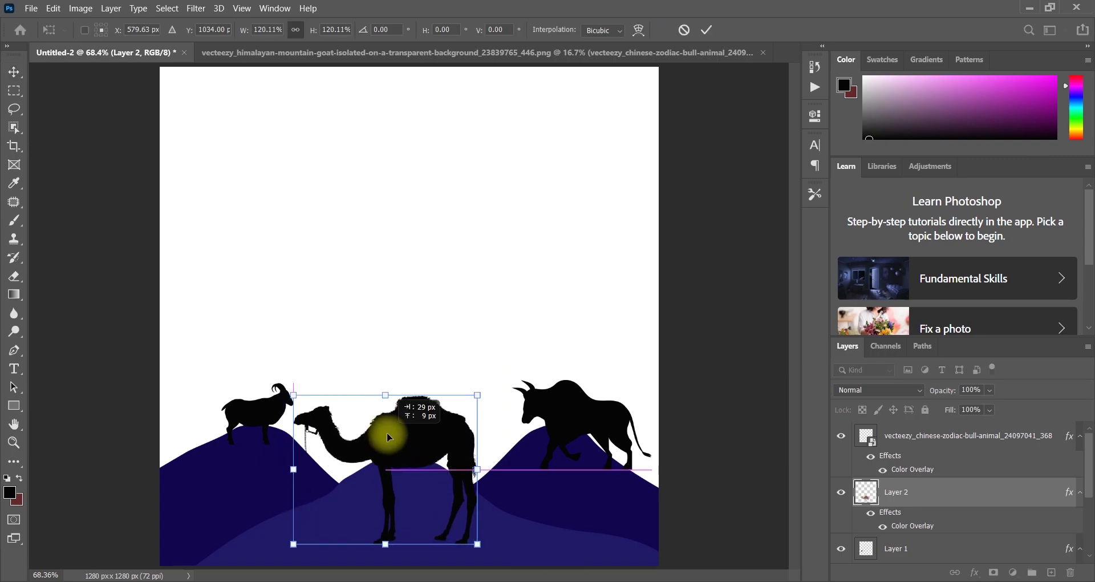
{"action": "left_click_drag", "start_coordinate": [388, 436], "coordinate": [390, 436]}
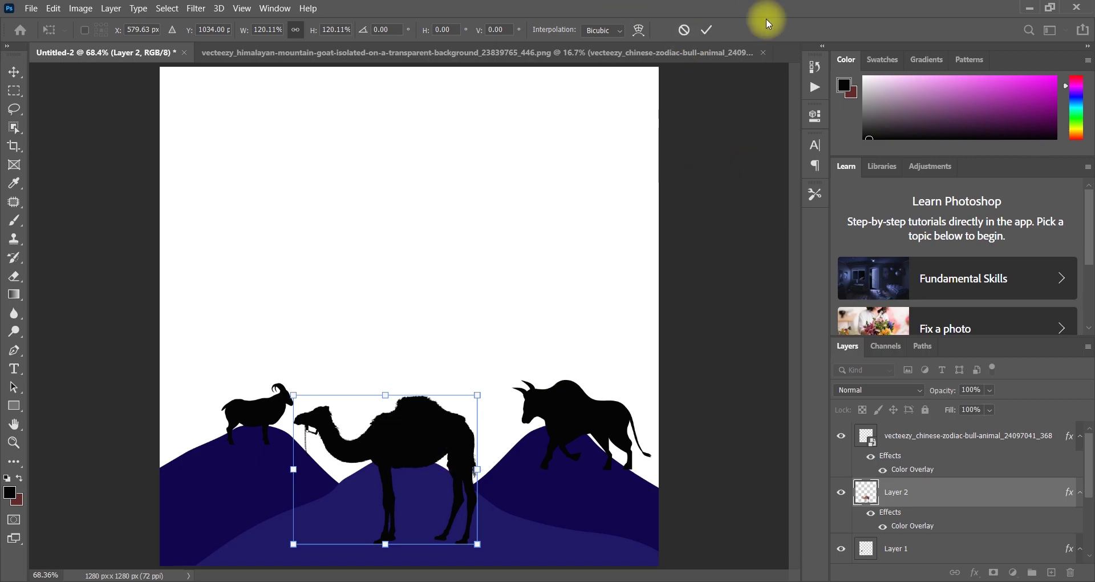
{"action": "left_click", "coordinate": [707, 29]}
Step: Move the goat silhouette left and slightly down so it stands on the left hill's slope, clear of the camel's head
{"action": "left_click", "coordinate": [244, 433]}
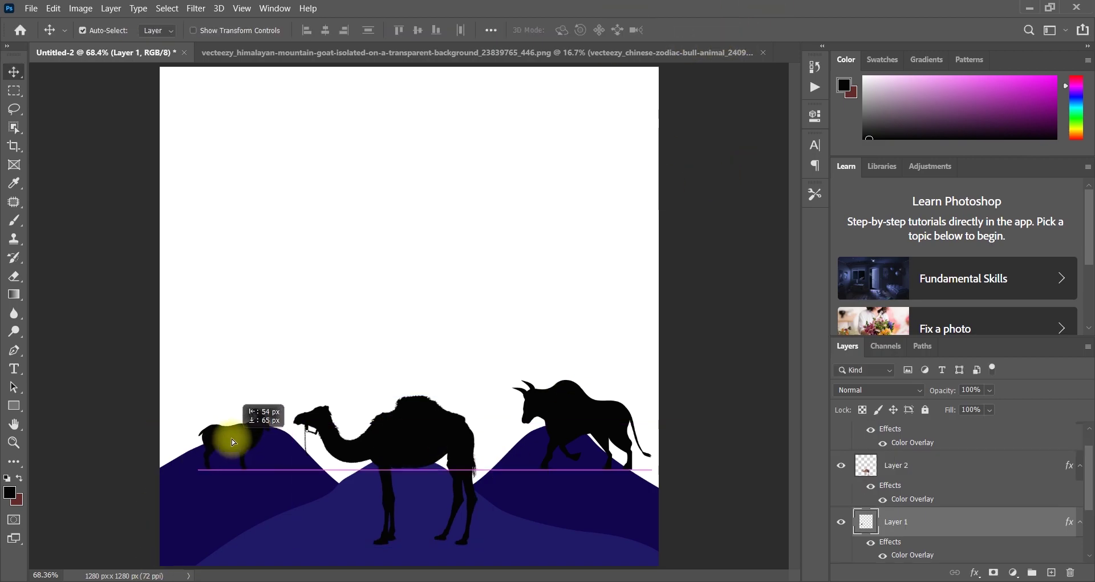
{"action": "left_click_drag", "start_coordinate": [232, 439], "coordinate": [211, 423]}
{"action": "left_click", "coordinate": [461, 505]}
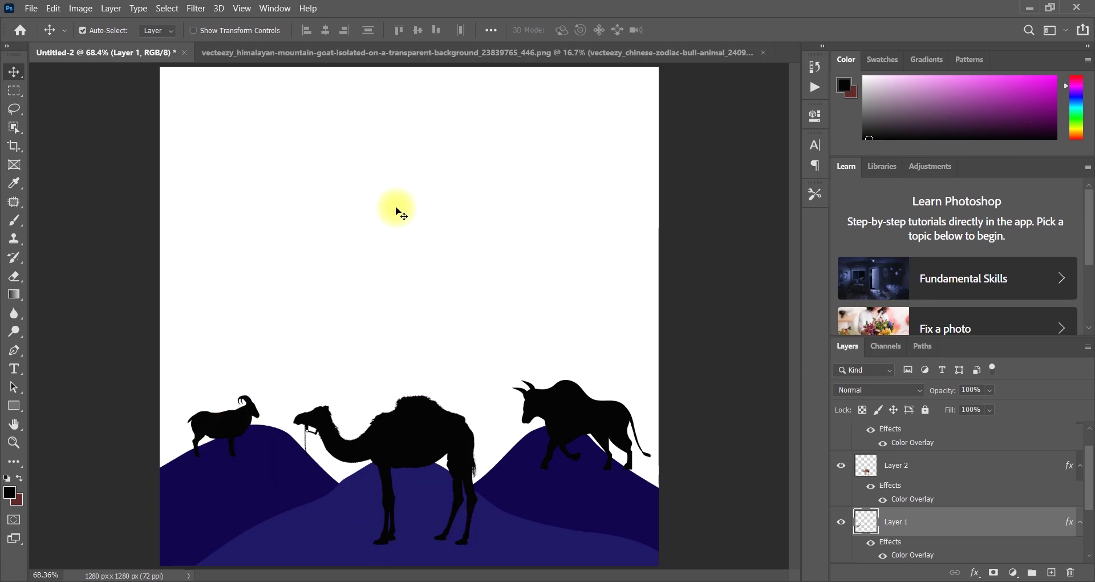
{"action": "left_click", "coordinate": [472, 492]}
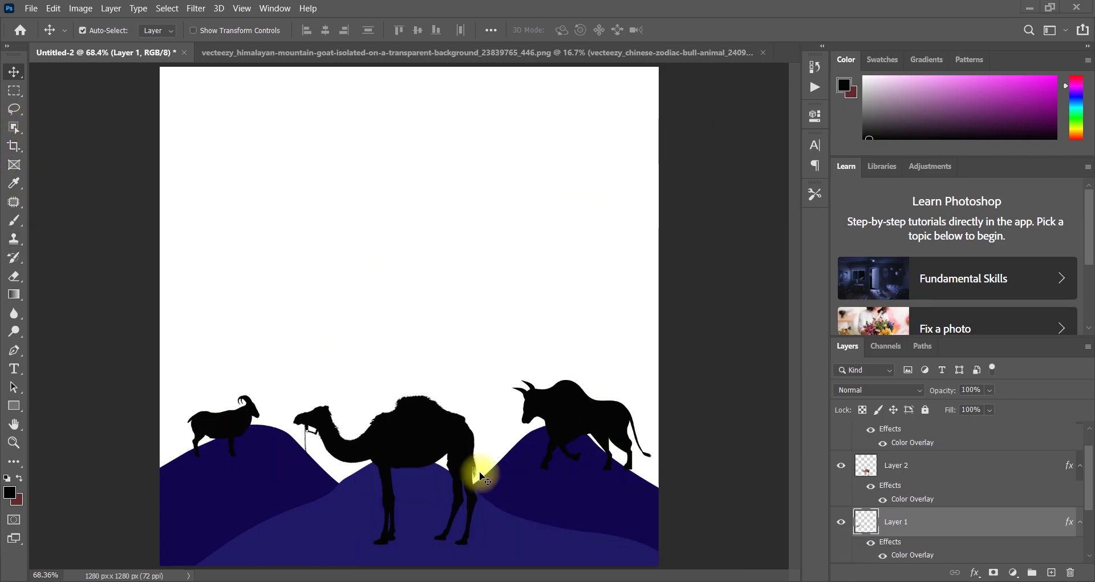
{"action": "key", "text": "space"}
Step: Draw a flat black ellipse about 178 by 28 px on the left hill below the goat
{"action": "left_click", "coordinate": [14, 405]}
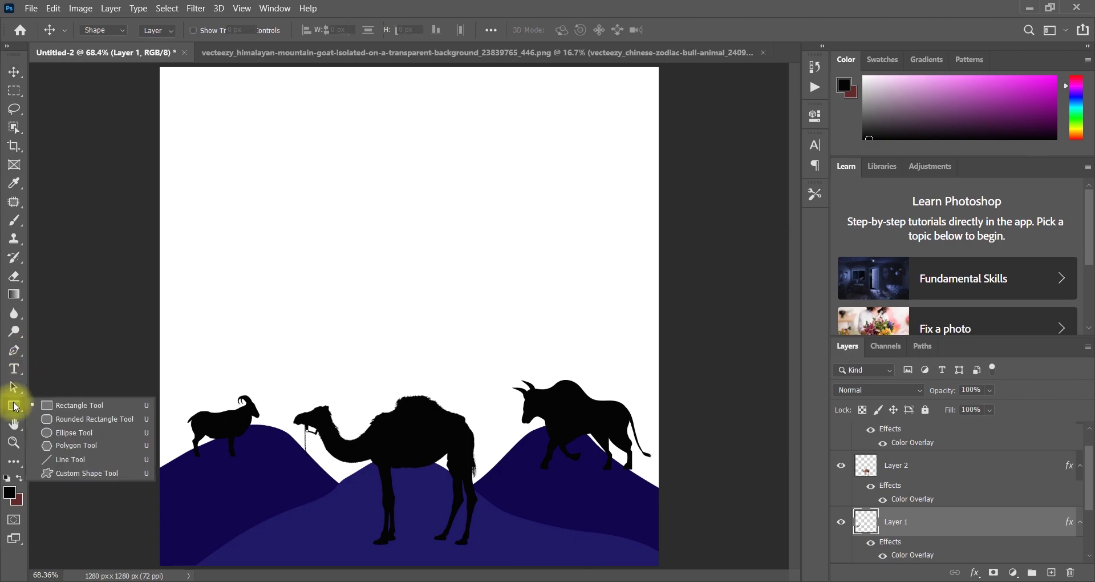
{"action": "left_click", "coordinate": [74, 398]}
{"action": "left_click_drag", "start_coordinate": [228, 476], "coordinate": [273, 477]}
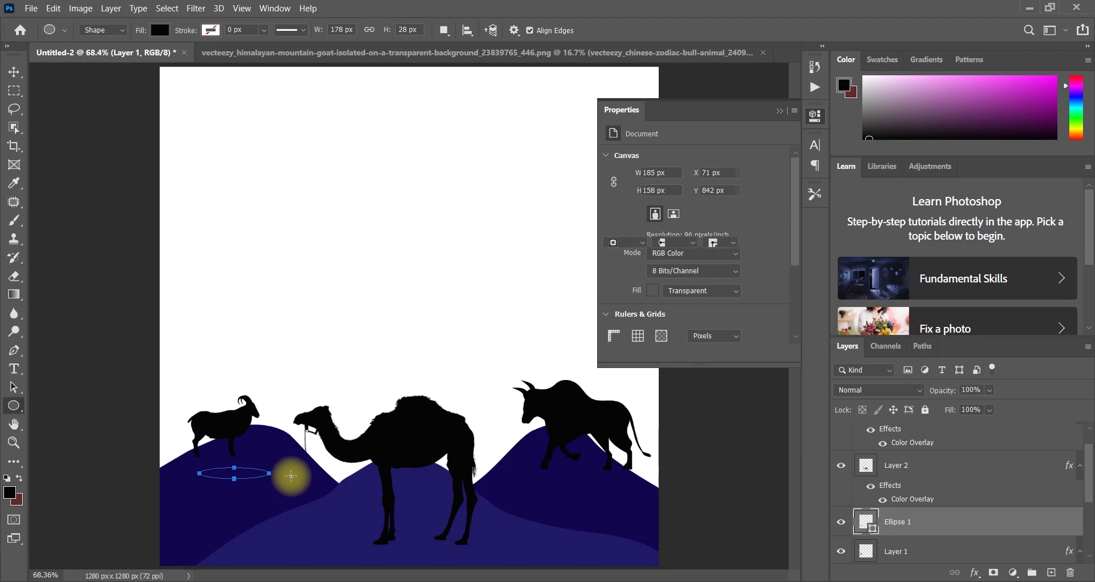
{"action": "left_click", "coordinate": [778, 111]}
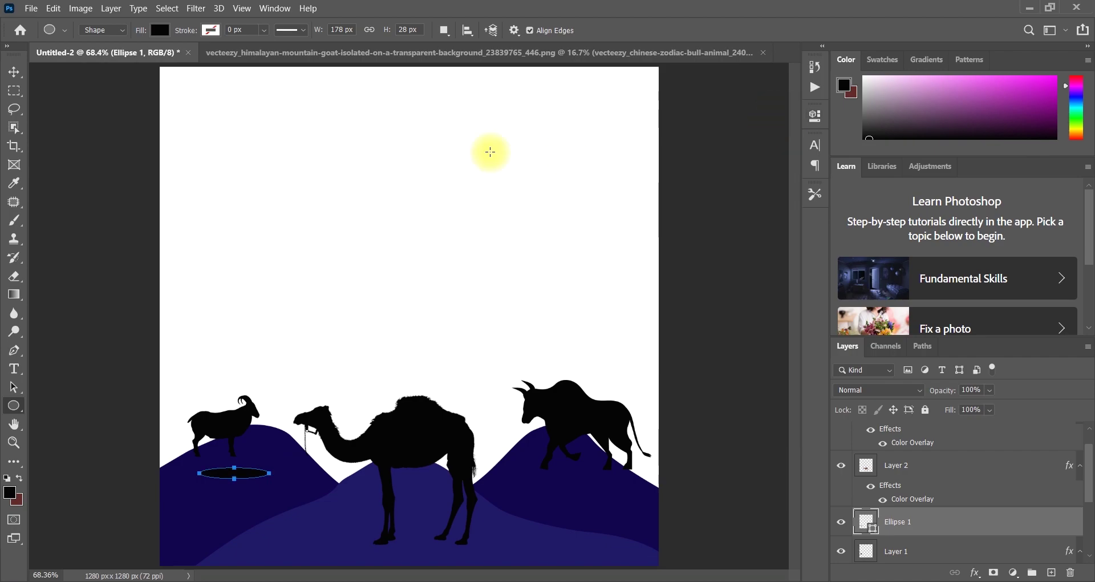
Step: Apply a Gaussian Blur with a radius of 11.1 pixels to the ellipse as a smart filter
{"action": "left_click", "coordinate": [160, 8]}
{"action": "left_click", "coordinate": [131, 8]}
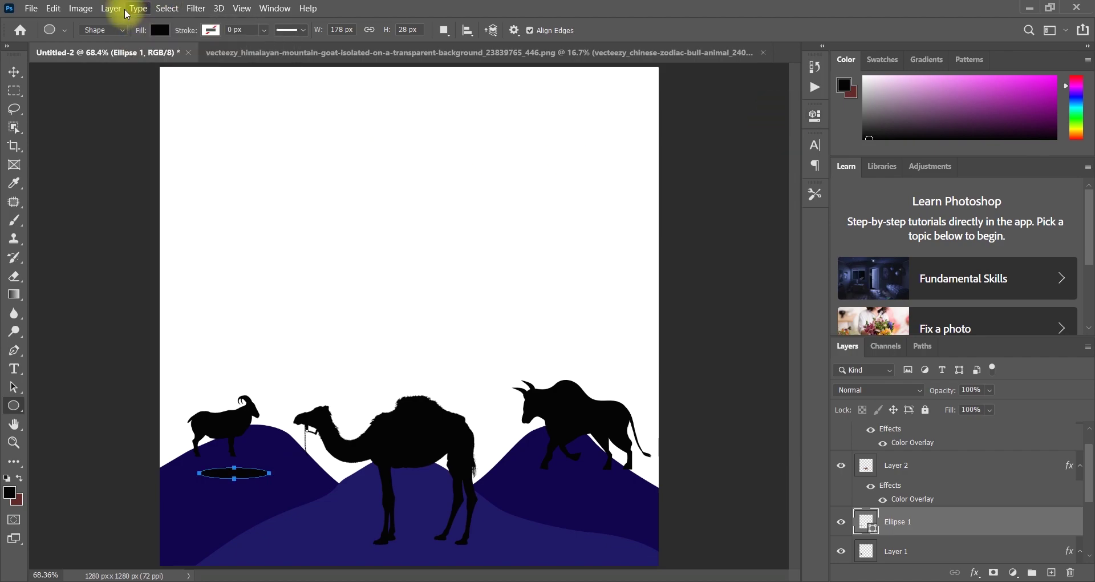
{"action": "left_click", "coordinate": [80, 8]}
{"action": "mouse_move", "coordinate": [245, 160]}
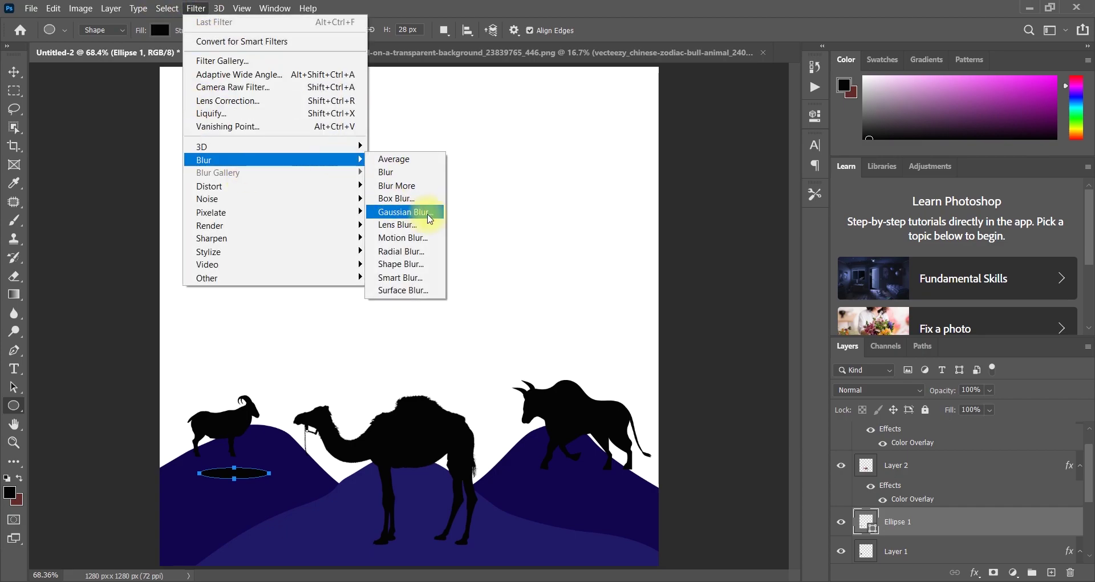
{"action": "left_click", "coordinate": [426, 211]}
{"action": "left_click", "coordinate": [526, 234]}
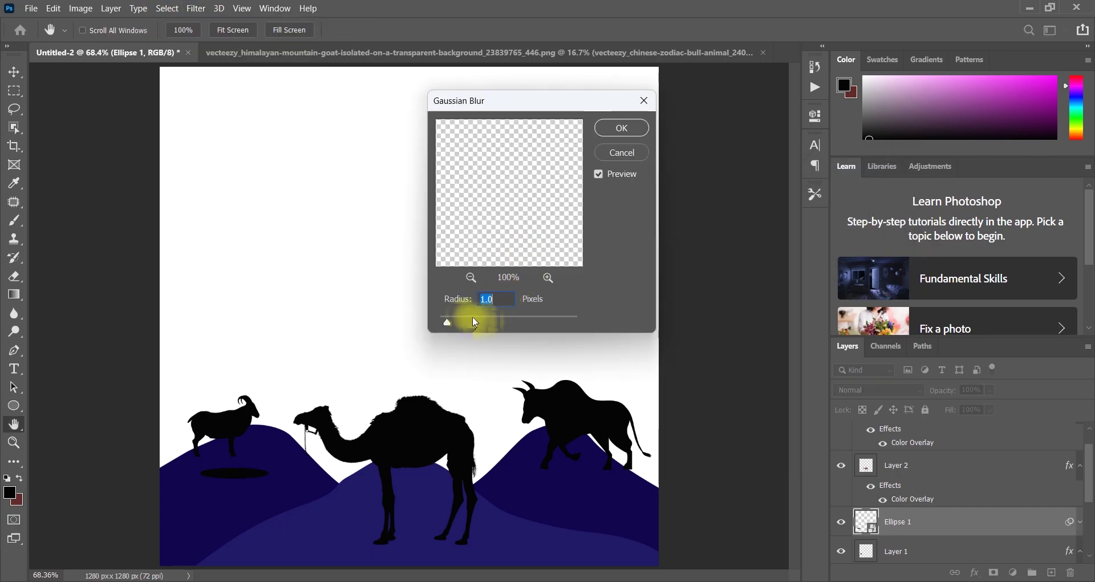
{"action": "left_click_drag", "start_coordinate": [473, 316], "coordinate": [486, 325]}
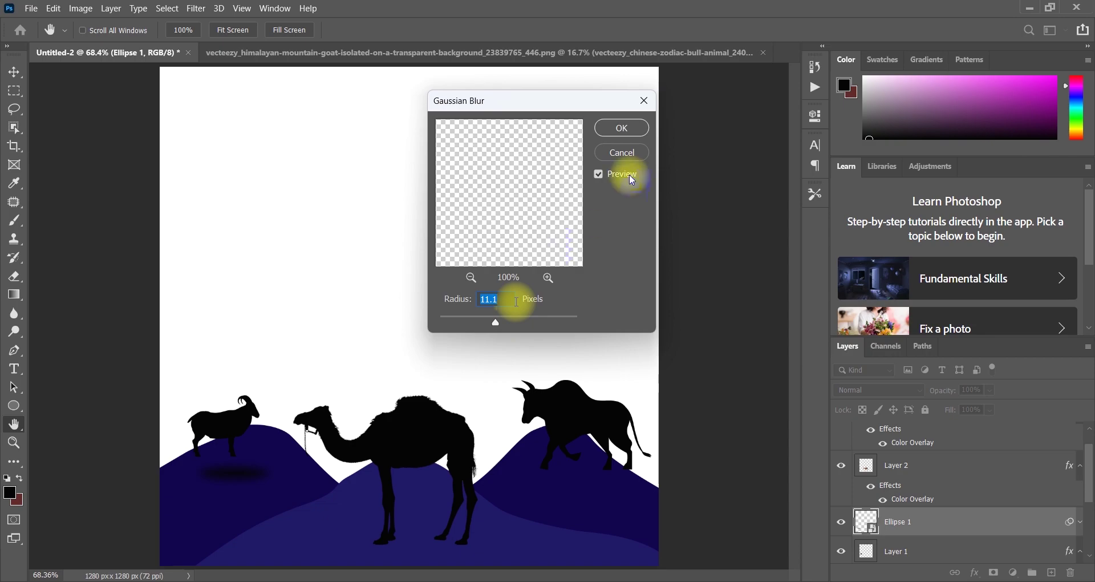
{"action": "left_click", "coordinate": [622, 127]}
Step: Scale the blurred ellipse to about 79%, place it under the goat's hooves as a shadow and lower its opacity to 71%
{"action": "left_click", "coordinate": [14, 72]}
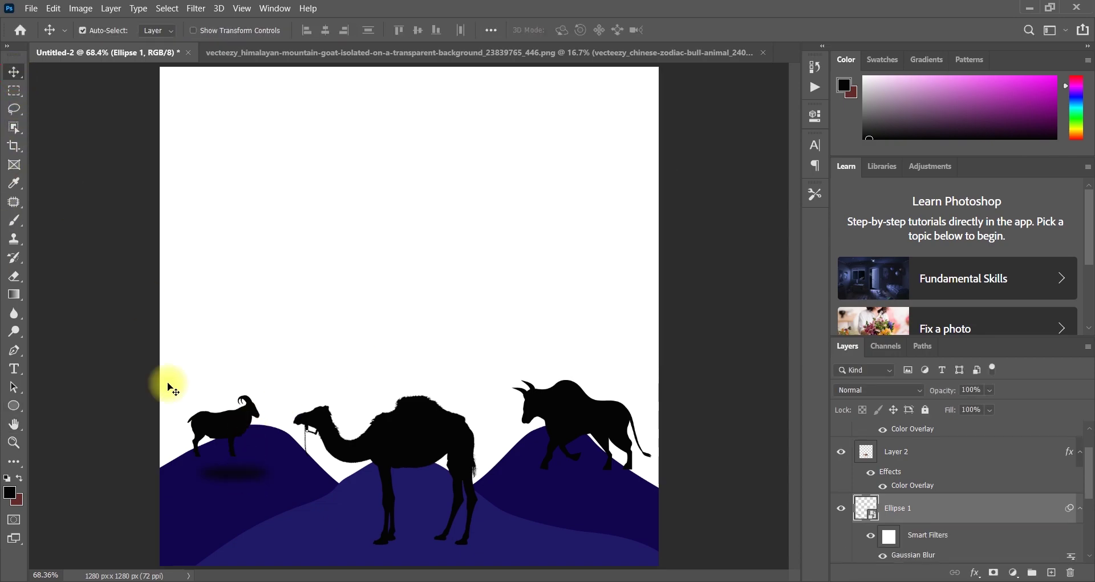
{"action": "mouse_move", "coordinate": [228, 479]}
{"action": "left_mouse_down"}
{"action": "mouse_move", "coordinate": [215, 459]}
{"action": "mouse_move", "coordinate": [238, 467]}
{"action": "left_mouse_up"}
{"action": "key", "text": "ctrl+t"}
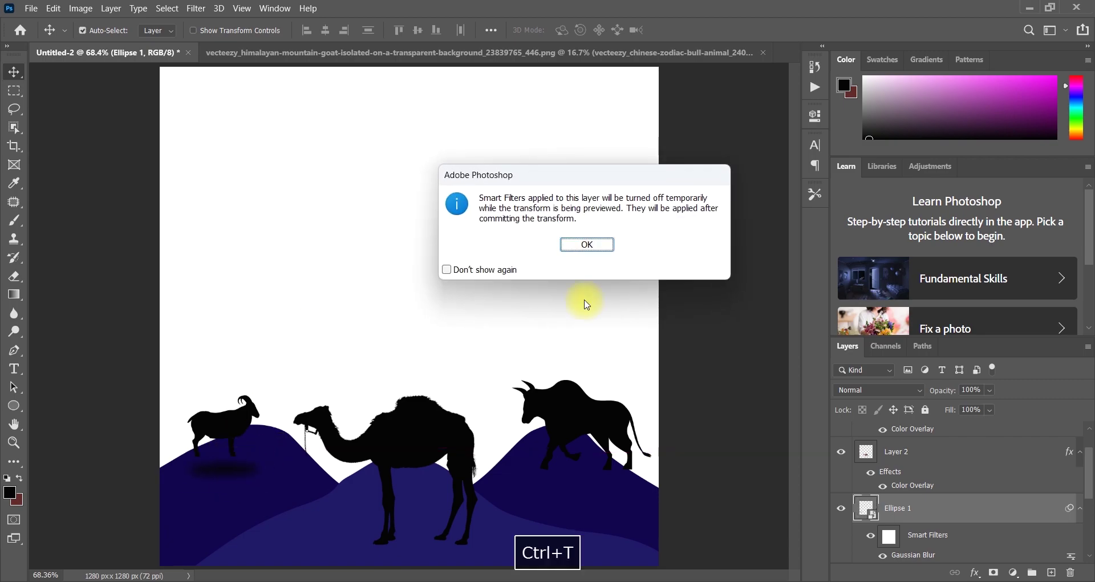
{"action": "left_click", "coordinate": [596, 244]}
{"action": "left_click_drag", "start_coordinate": [226, 461], "coordinate": [224, 469]}
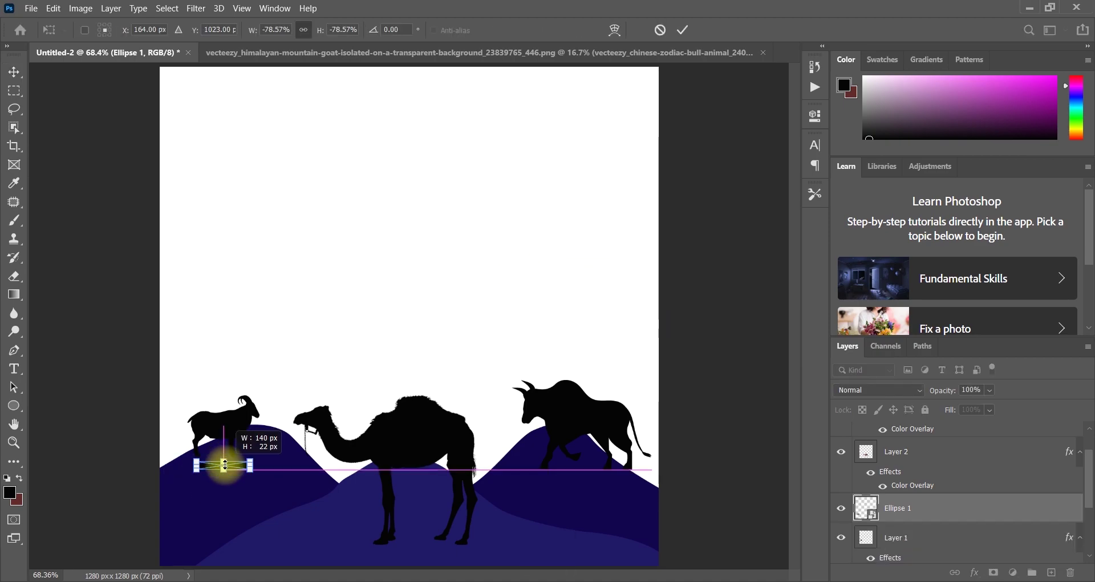
{"action": "left_click", "coordinate": [682, 30]}
{"action": "left_click_drag", "start_coordinate": [227, 459], "coordinate": [222, 466]}
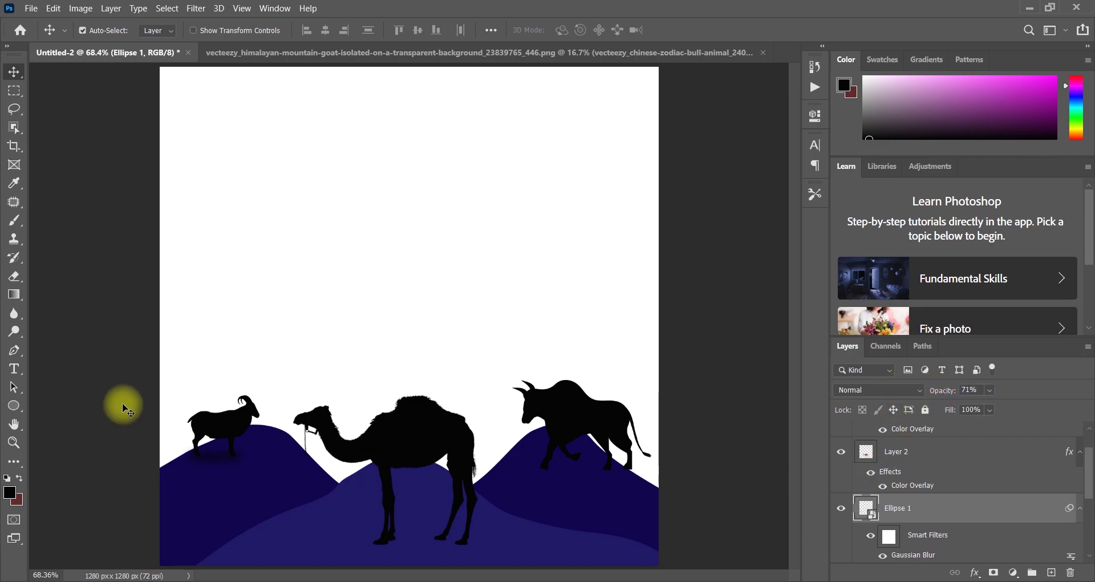
Step: Duplicate the goat's shadow under the camel's front and hind feet, and tilt the hind-foot copy slightly to follow the slope
{"action": "left_click_drag", "start_coordinate": [221, 462], "coordinate": [462, 543]}
{"action": "key", "text": "ctrl+t"}
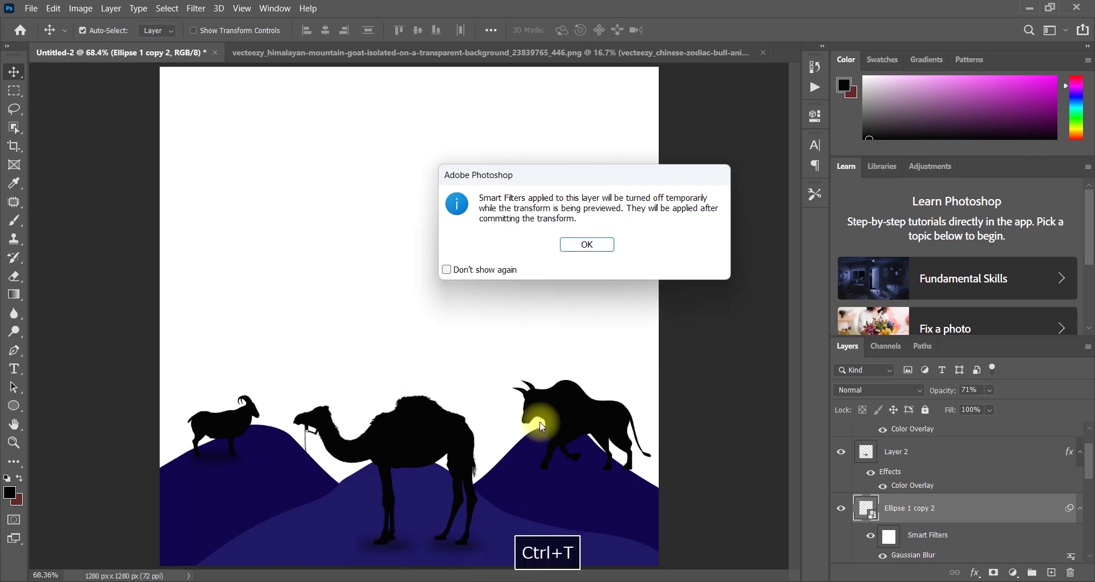
{"action": "key", "text": "Return"}
{"action": "left_click_drag", "start_coordinate": [516, 509], "coordinate": [489, 562]}
{"action": "left_click", "coordinate": [682, 30]}
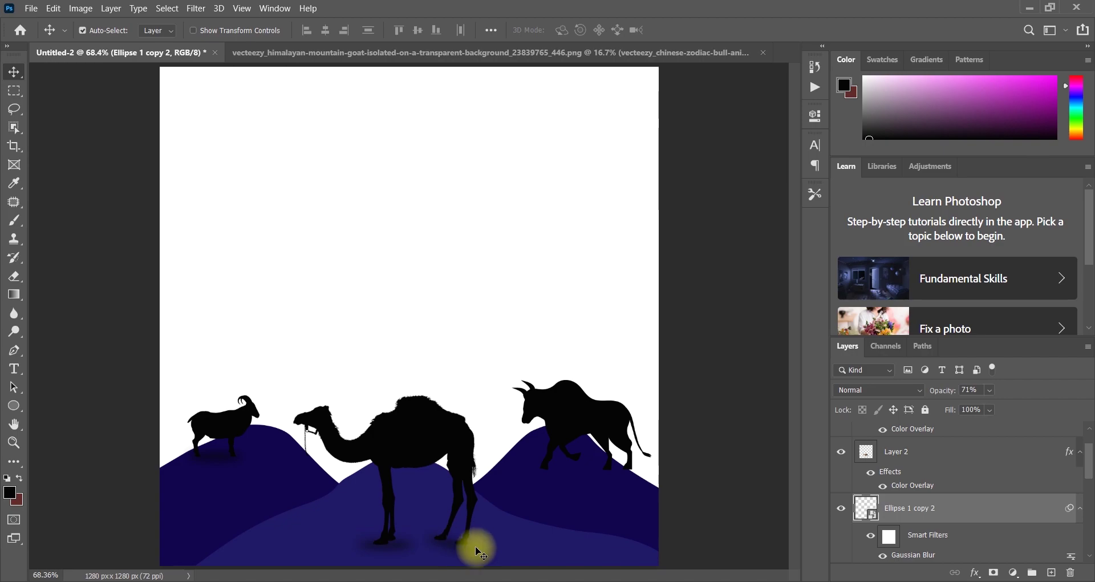
{"action": "key", "text": "space"}
Step: Duplicate the tilted camel shadow under the bull's front and hind hooves, and shift the bull slightly left on the right hill
{"action": "left_click_drag", "start_coordinate": [462, 552], "coordinate": [559, 477]}
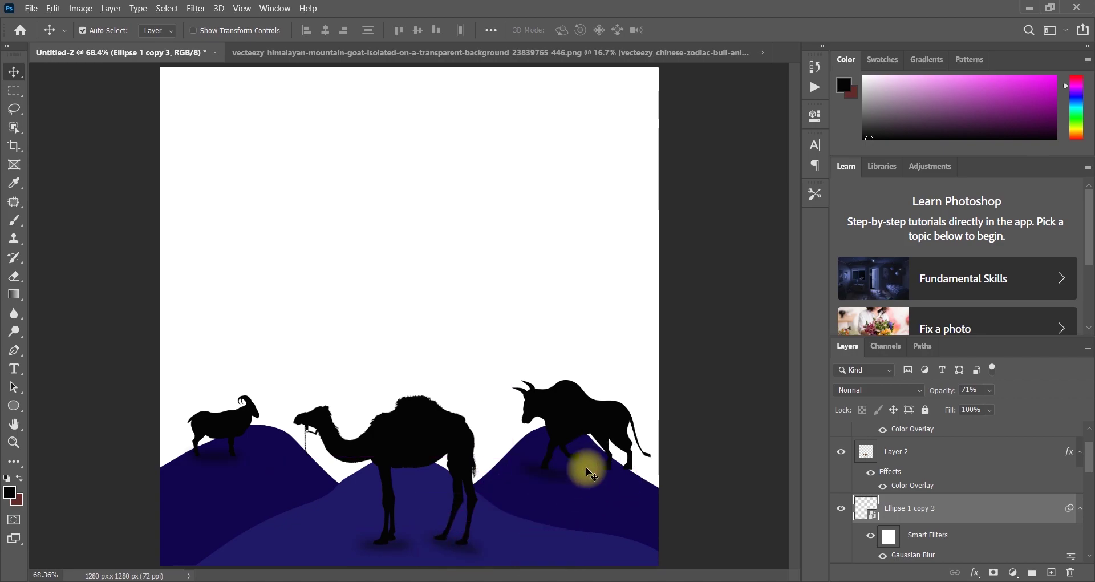
{"action": "left_click", "coordinate": [596, 432]}
{"action": "left_click_drag", "start_coordinate": [599, 435], "coordinate": [596, 449]}
{"action": "left_click_drag", "start_coordinate": [533, 473], "coordinate": [546, 487]}
{"action": "left_click_drag", "start_coordinate": [567, 429], "coordinate": [563, 420]}
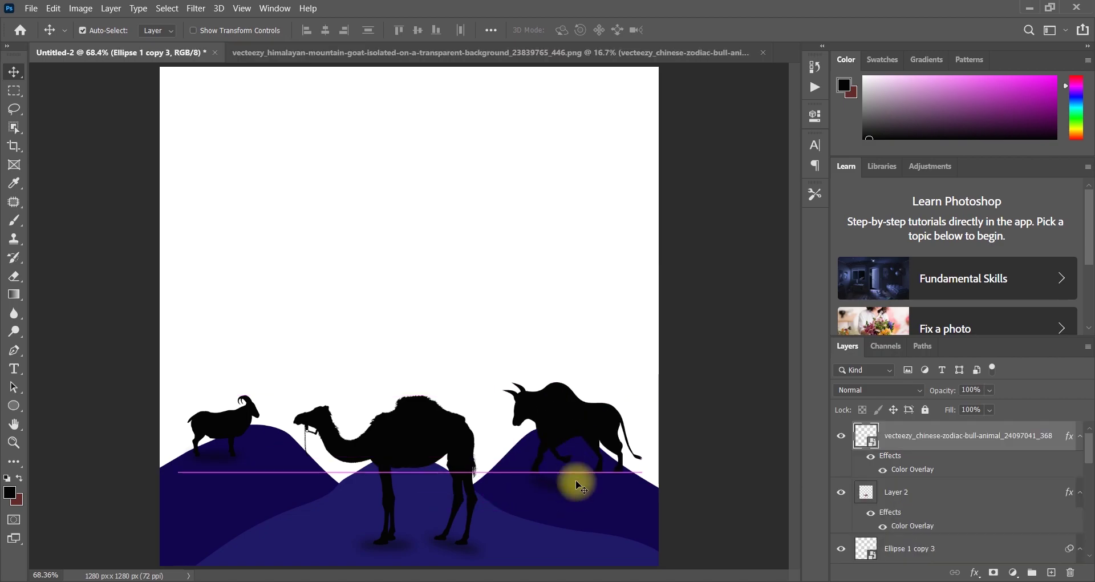
{"action": "left_click_drag", "start_coordinate": [564, 487], "coordinate": [626, 519]}
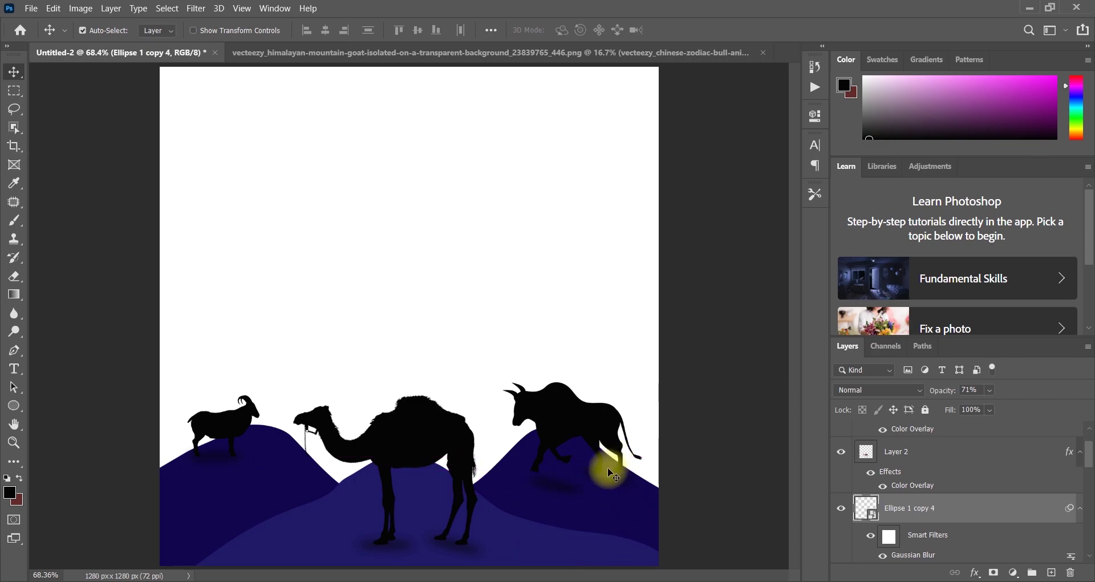
{"action": "left_click_drag", "start_coordinate": [556, 492], "coordinate": [538, 474]}
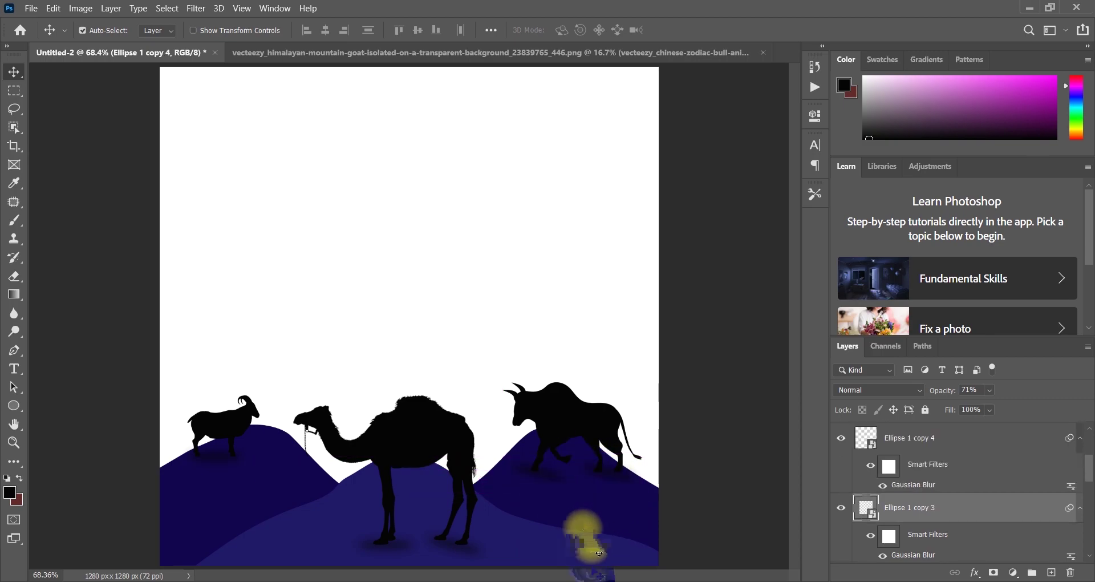
Step: Flip the shadow under the bull's front hooves vertically so it follows the hill's slope, and reposition it beneath them
{"action": "right_click", "coordinate": [529, 473]}
{"action": "key", "text": "Escape"}
{"action": "key", "text": "ctrl+t"}
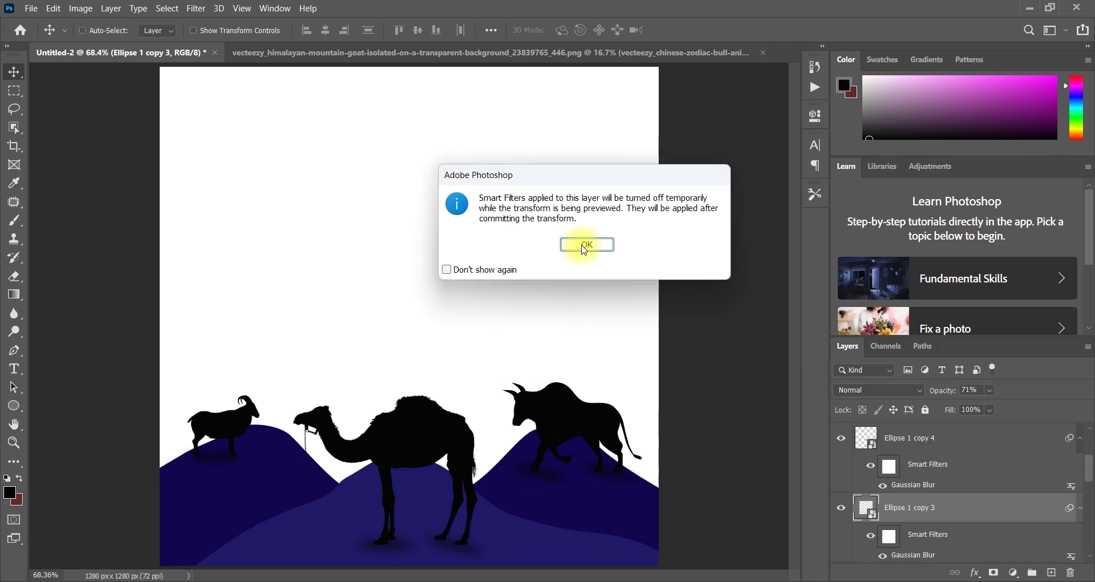
{"action": "left_click", "coordinate": [597, 244]}
{"action": "right_click", "coordinate": [538, 471]}
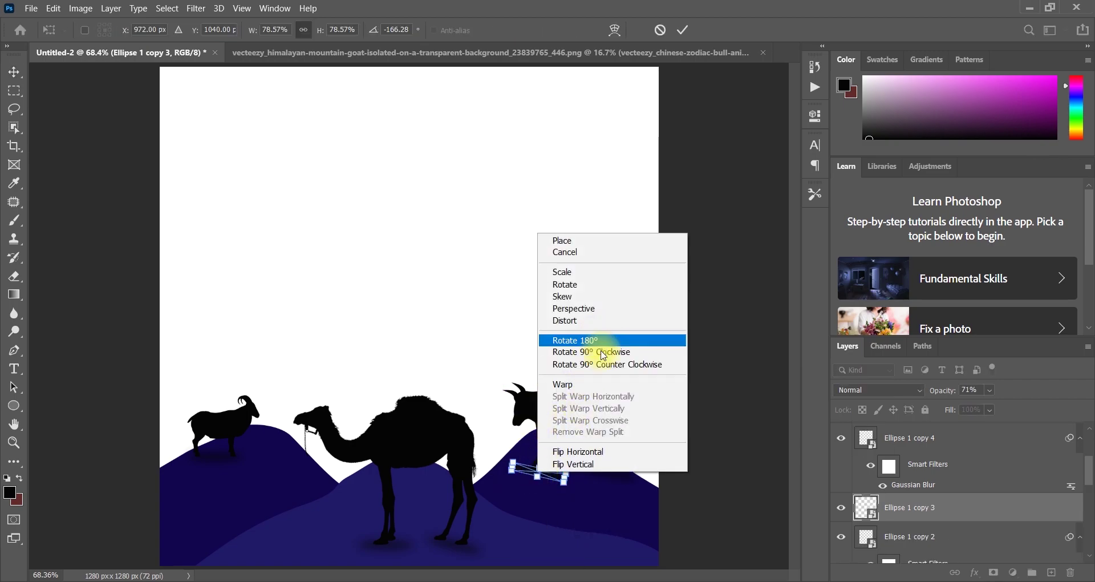
{"action": "left_click", "coordinate": [584, 458]}
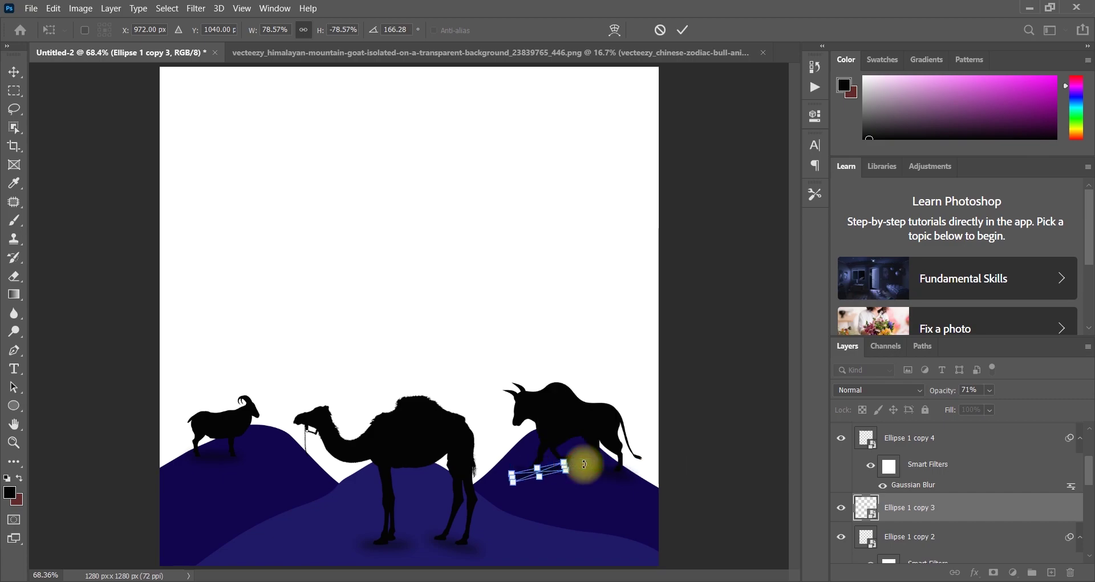
{"action": "left_click", "coordinate": [681, 30]}
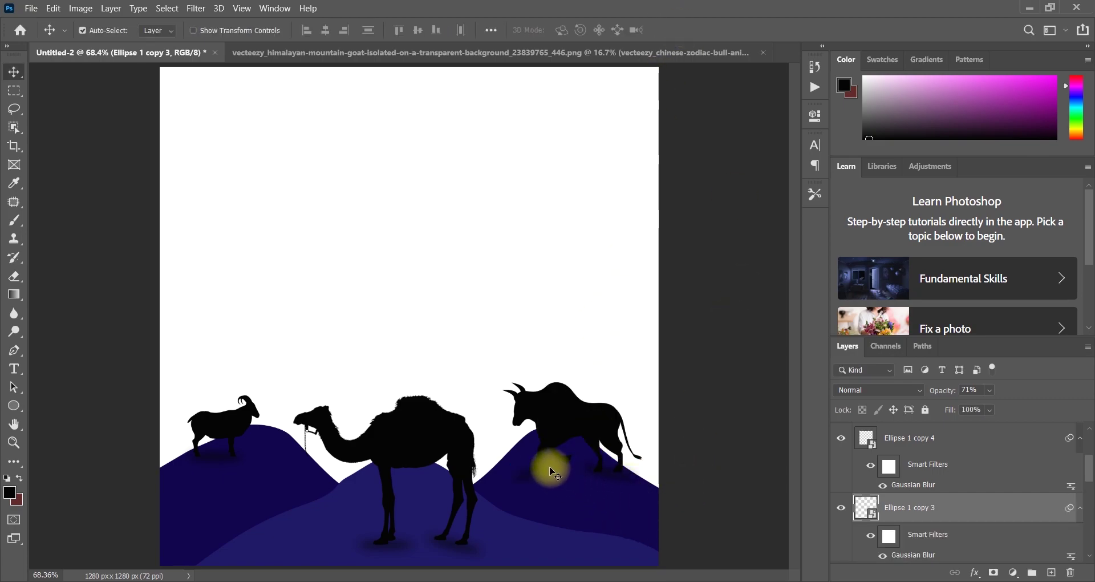
{"action": "left_click_drag", "start_coordinate": [553, 470], "coordinate": [558, 467]}
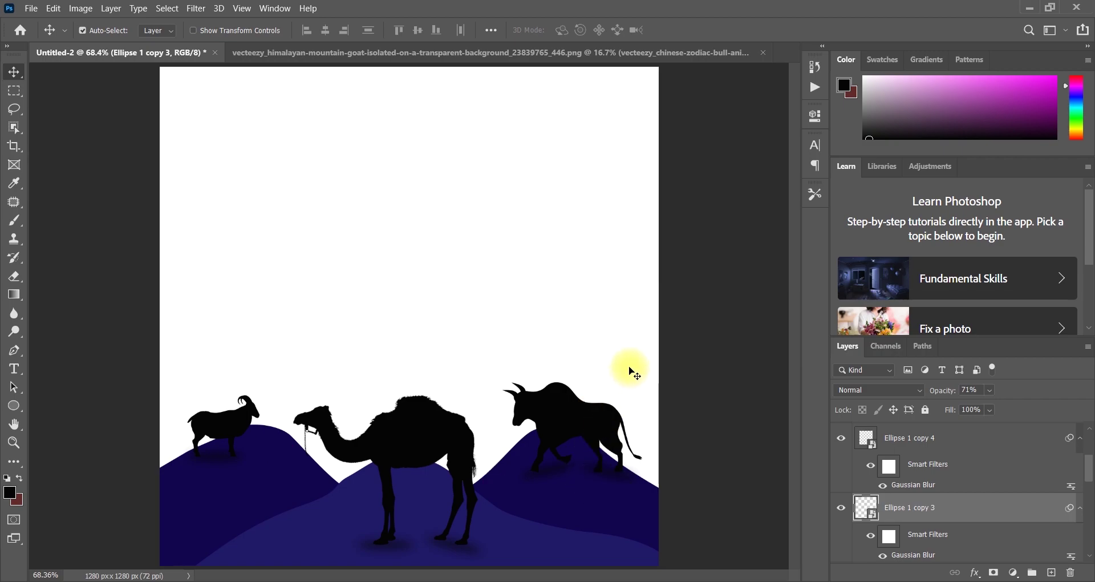
{"action": "left_click", "coordinate": [582, 277]}
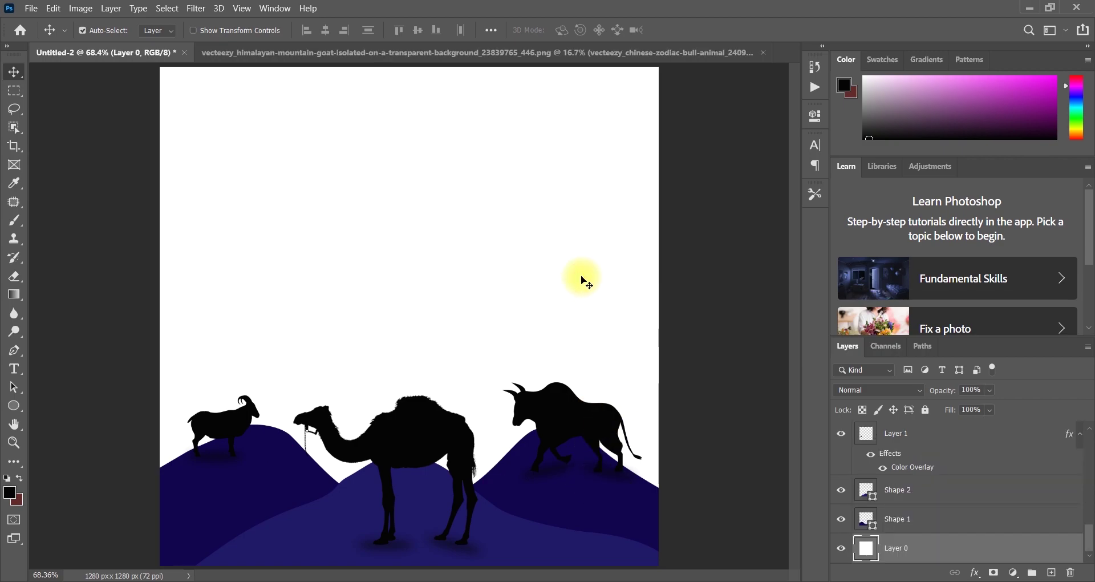
Step: Raise the opacity of the shadow under the camel's hind feet to 96% and fine-tune the positions of both camel shadows
{"action": "left_click", "coordinate": [471, 560]}
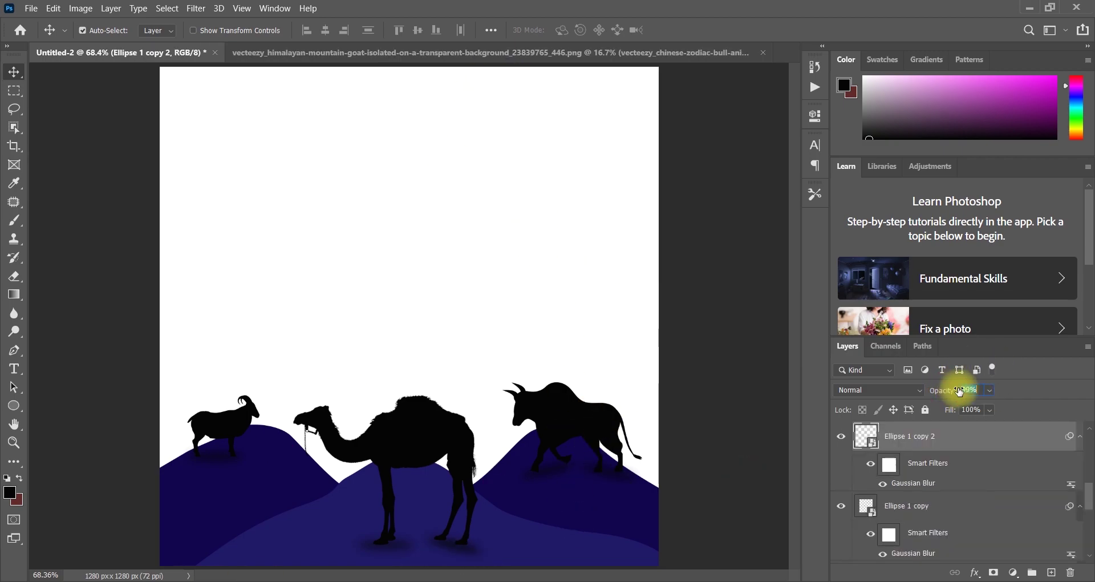
{"action": "left_click_drag", "start_coordinate": [953, 393], "coordinate": [948, 393]}
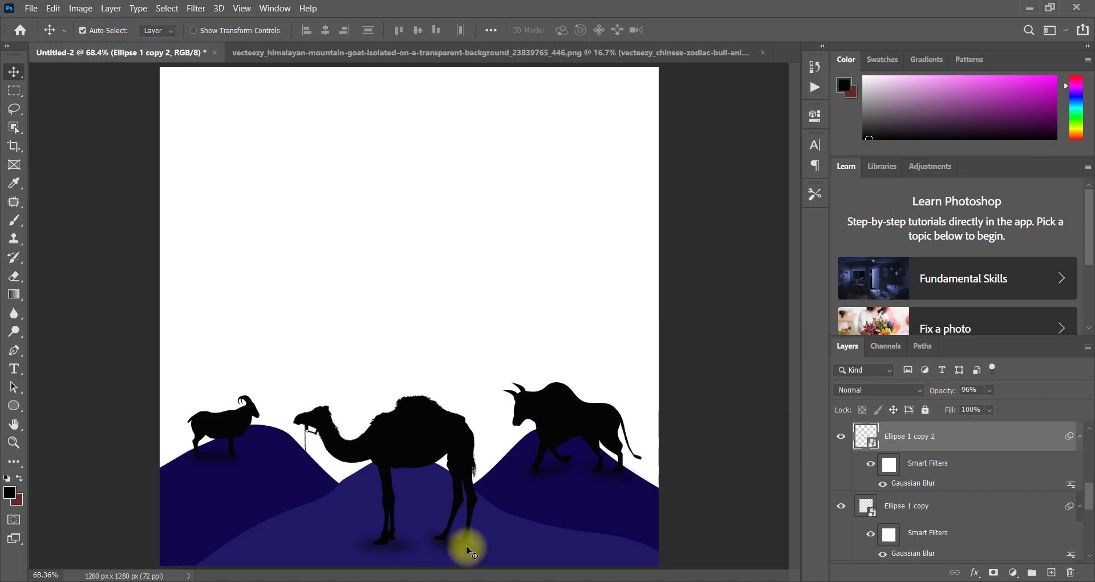
{"action": "left_click_drag", "start_coordinate": [465, 547], "coordinate": [474, 554]}
{"action": "left_click_drag", "start_coordinate": [399, 539], "coordinate": [397, 542]}
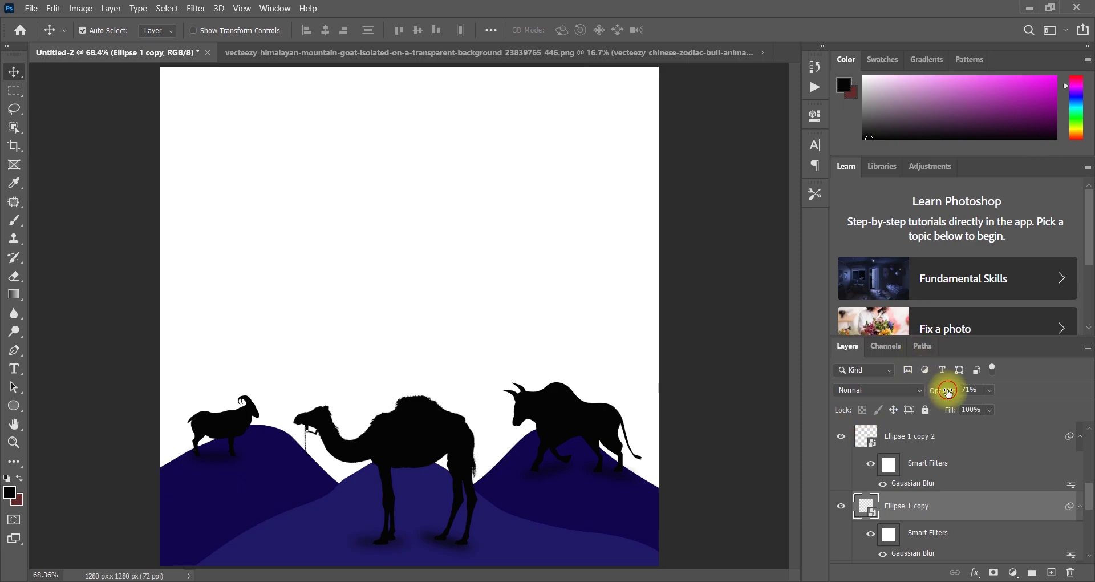
Step: Copy the mosque skyline silhouette from the vecteezy source document into Untitled-2, directly above the white background layer, and position it above the animals
{"action": "left_click", "coordinate": [597, 308]}
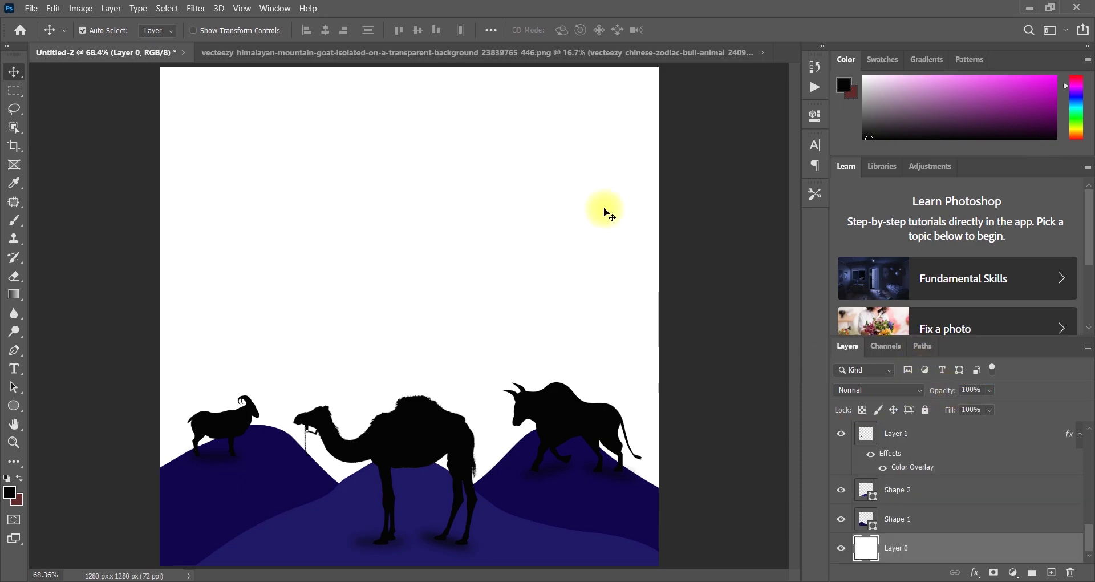
{"action": "left_click", "coordinate": [525, 52]}
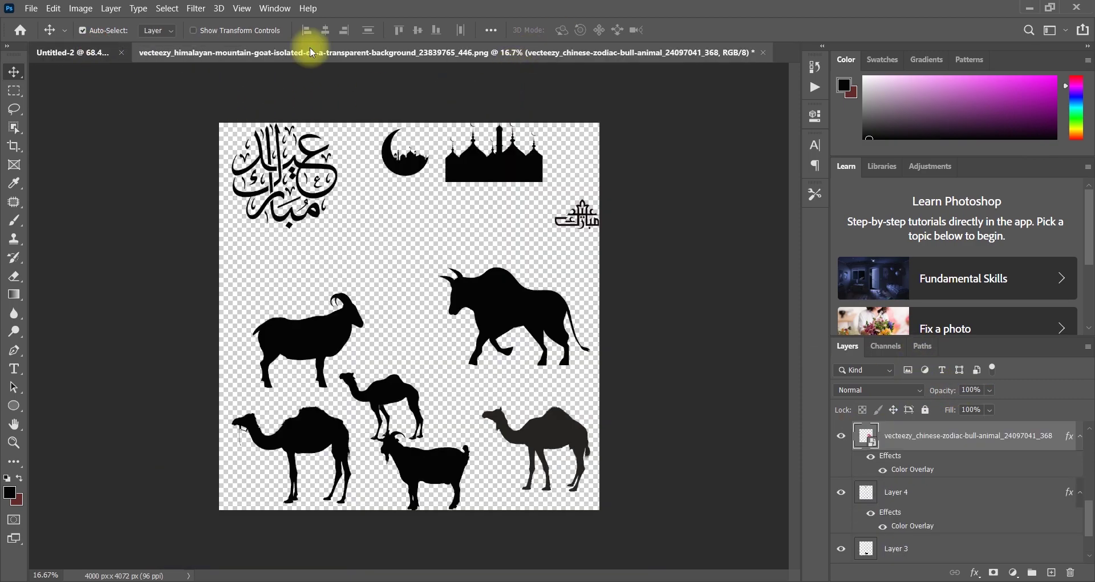
{"action": "left_click", "coordinate": [72, 52]}
{"action": "left_click", "coordinate": [424, 53]}
{"action": "left_click", "coordinate": [515, 160]}
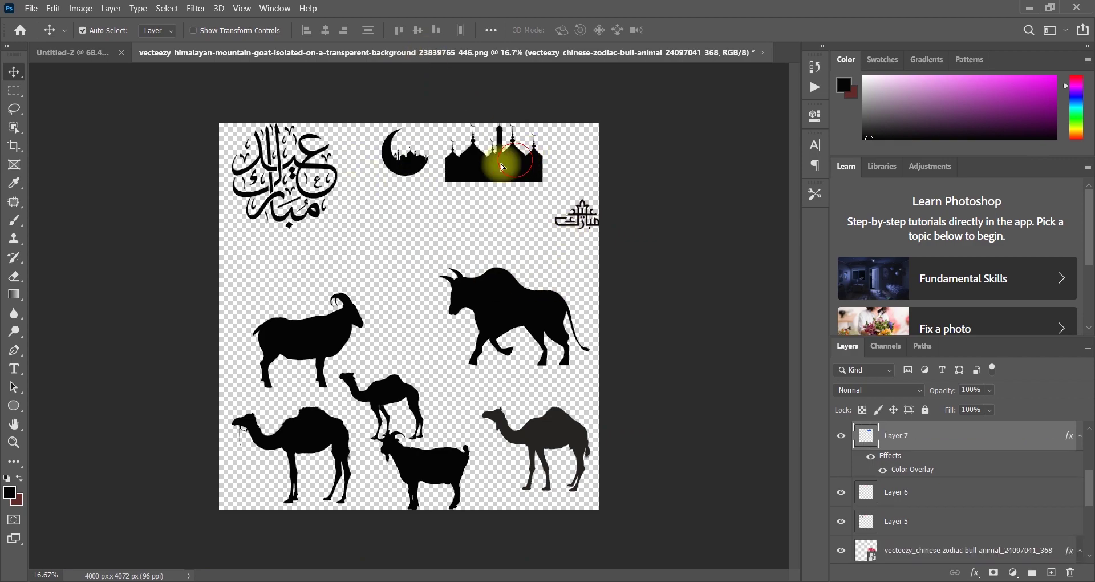
{"action": "left_click_drag", "start_coordinate": [502, 168], "coordinate": [96, 70]}
{"action": "left_click_drag", "start_coordinate": [382, 239], "coordinate": [459, 236]}
Step: Scale the mosque skyline proportionally to 125% so it spans the full canvas width
{"action": "key", "text": "ctrl+t"}
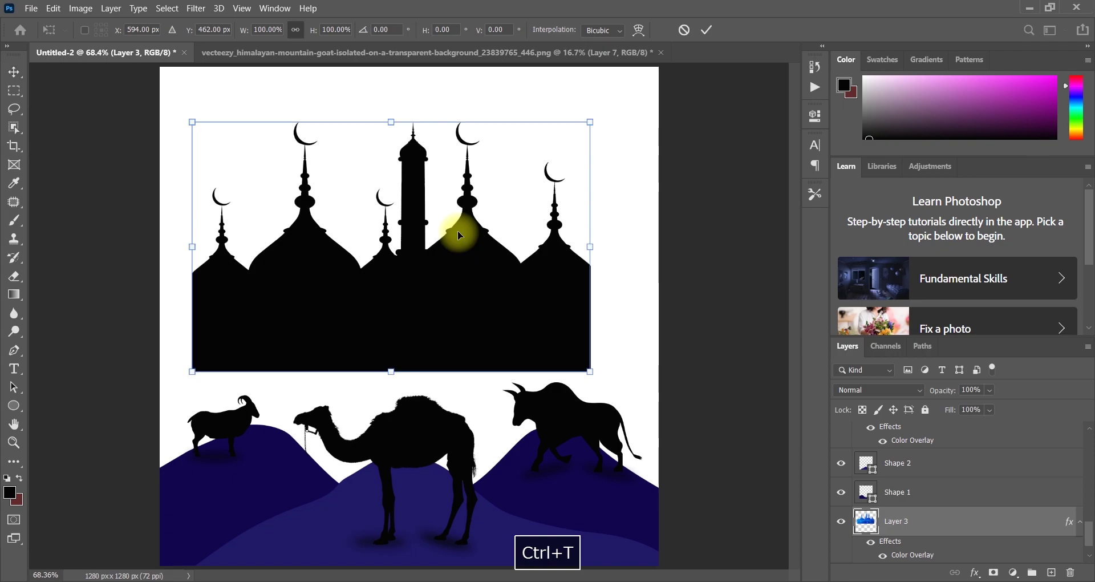
{"action": "left_click_drag", "start_coordinate": [593, 247], "coordinate": [662, 251]}
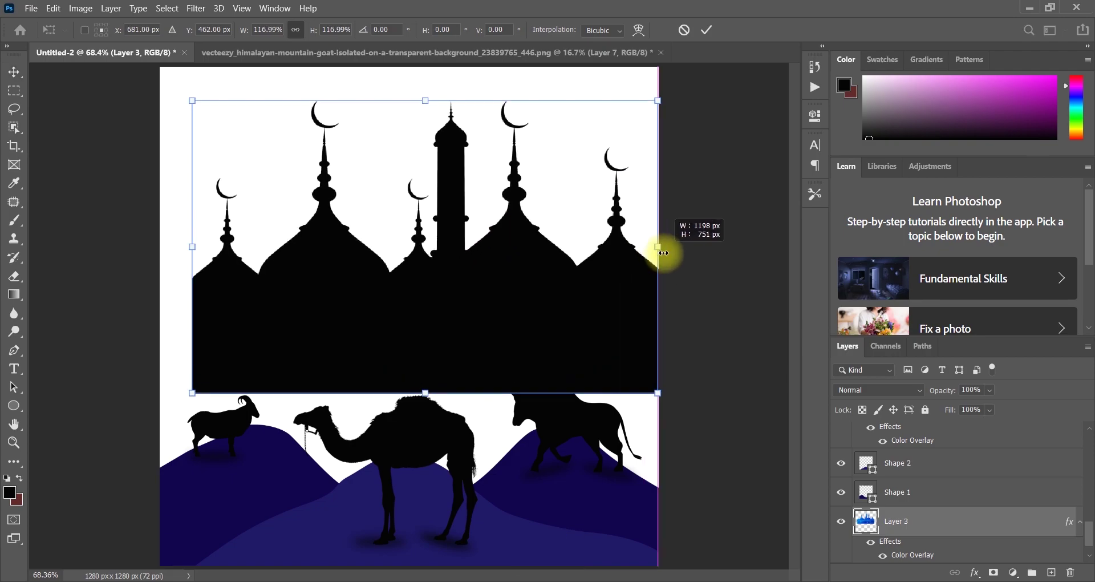
{"action": "left_click_drag", "start_coordinate": [183, 246], "coordinate": [157, 247]}
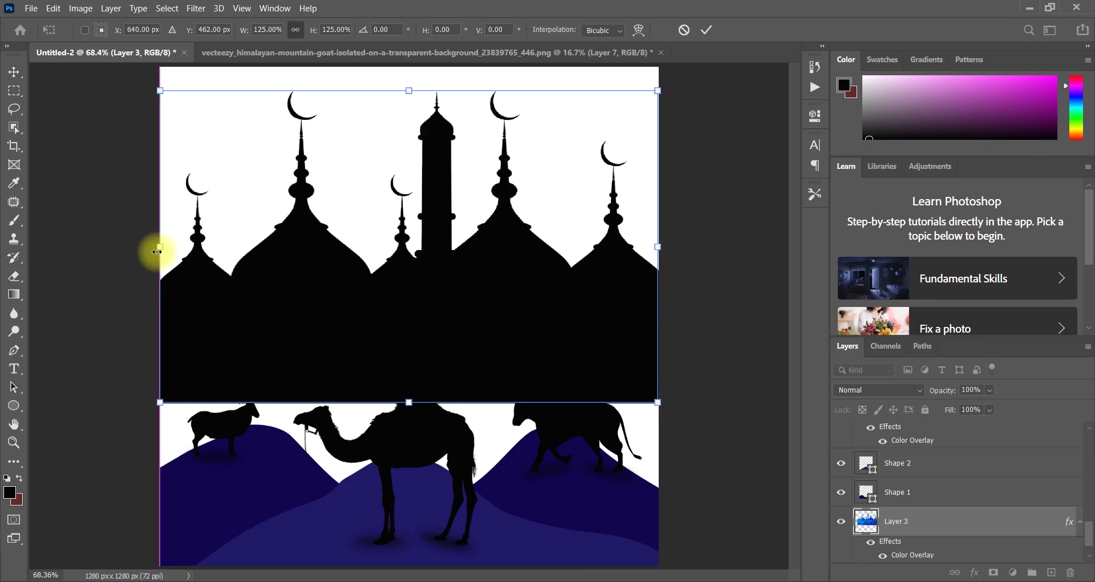
{"action": "left_click", "coordinate": [707, 29]}
Step: Change the mosque skyline's Color Overlay from black to a medium dark blue, #20168b
{"action": "left_click", "coordinate": [975, 572]}
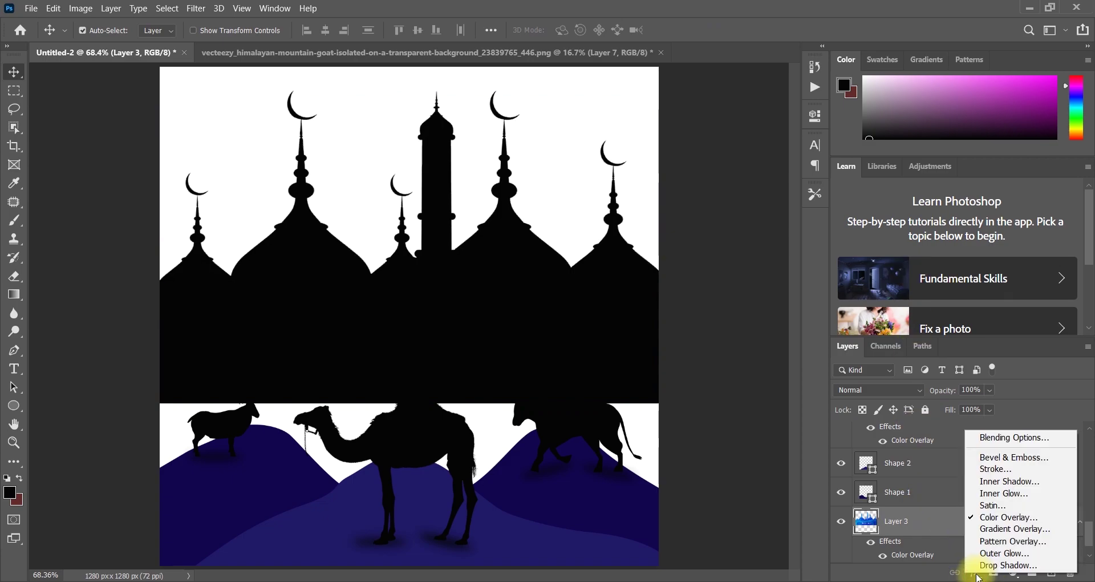
{"action": "left_click", "coordinate": [1007, 516]}
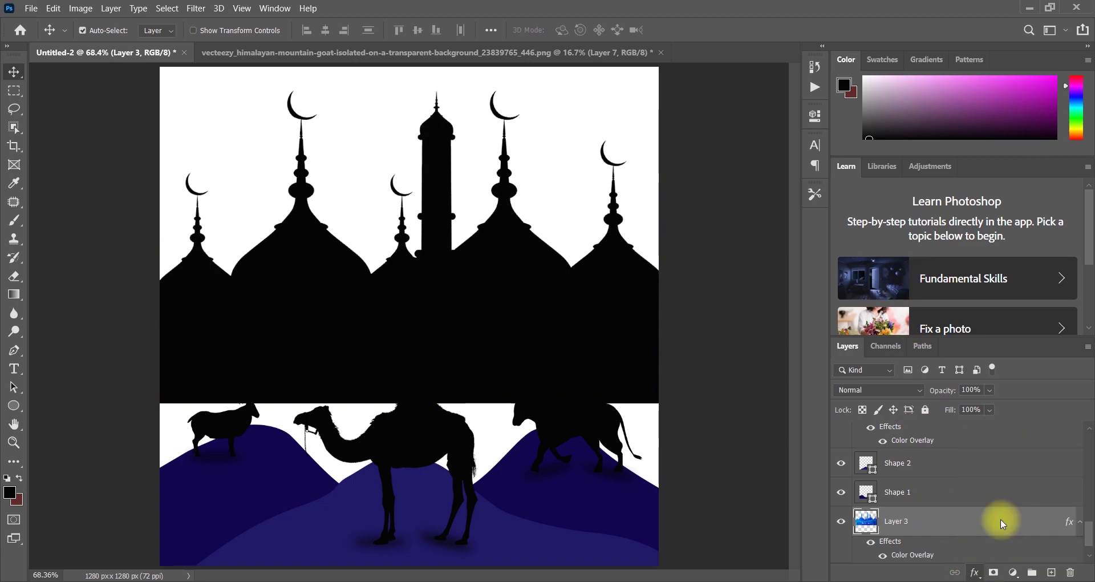
{"action": "left_click", "coordinate": [609, 122]}
{"action": "left_click", "coordinate": [558, 183]}
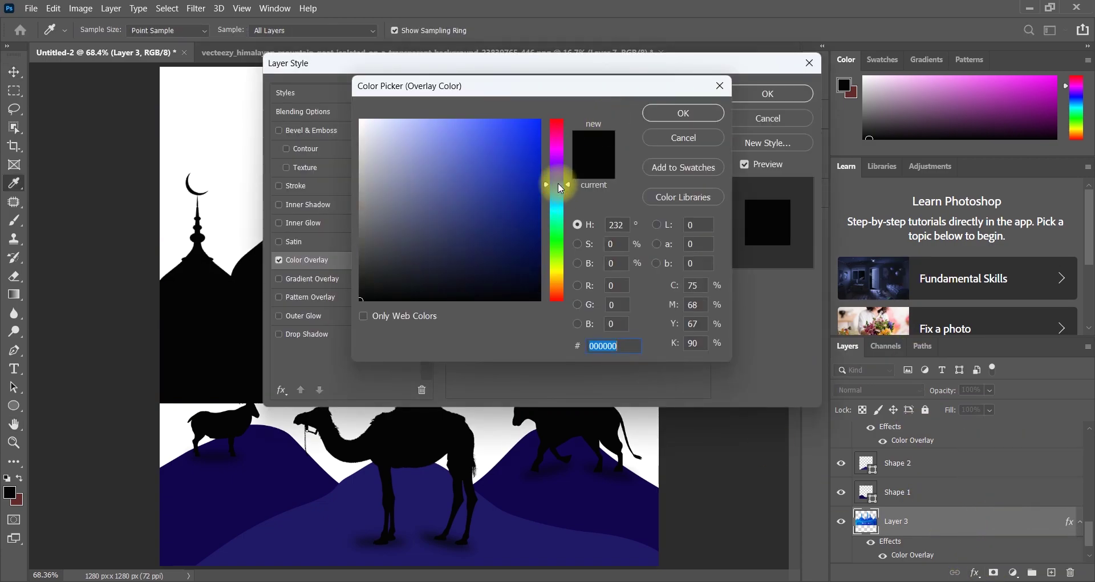
{"action": "left_click", "coordinate": [508, 520]}
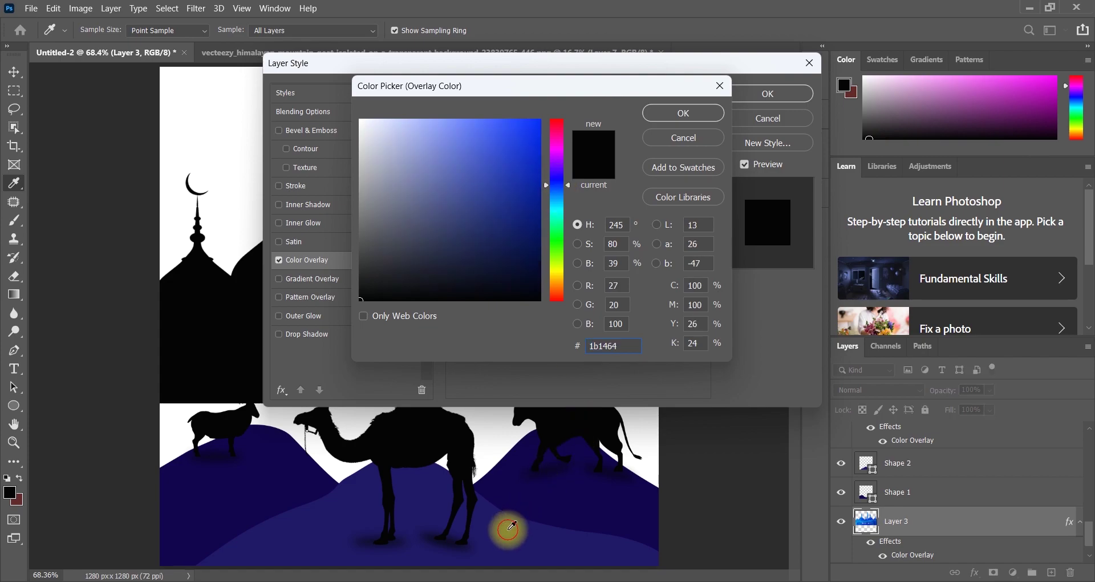
{"action": "mouse_move", "coordinate": [501, 179]}
{"action": "left_mouse_down"}
{"action": "mouse_move", "coordinate": [506, 154]}
{"action": "mouse_move", "coordinate": [538, 218]}
{"action": "mouse_move", "coordinate": [505, 166]}
{"action": "mouse_move", "coordinate": [513, 197]}
{"action": "left_mouse_up"}
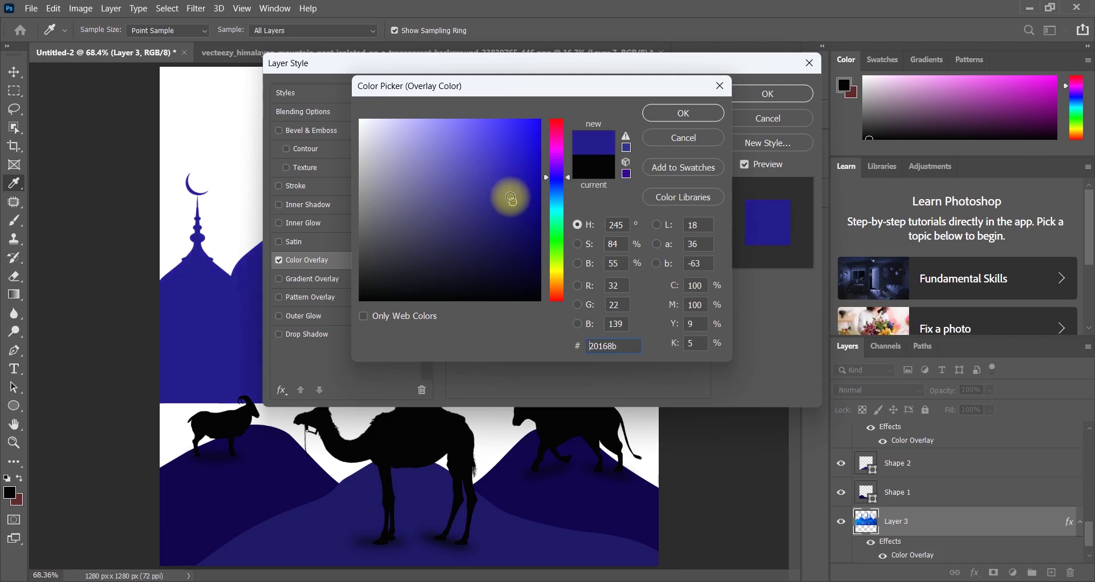
{"action": "left_click", "coordinate": [683, 113]}
{"action": "left_click", "coordinate": [767, 94]}
Step: Lower the mosque skyline so its base sits behind the hills and animals, and deselect the layer
{"action": "left_click_drag", "start_coordinate": [523, 346], "coordinate": [514, 437]}
{"action": "left_click", "coordinate": [514, 366]}
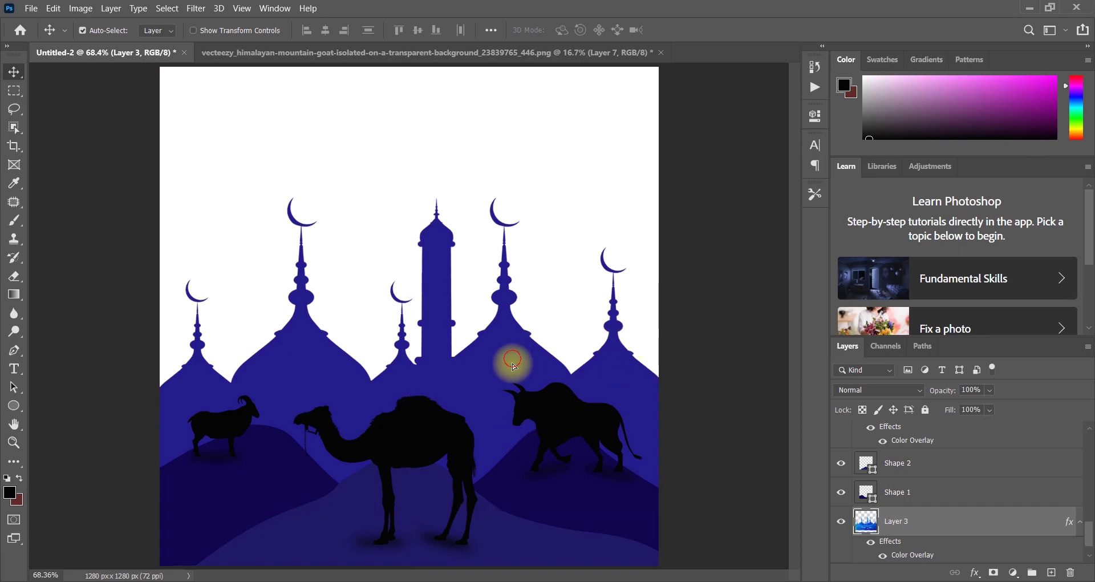
{"action": "left_click", "coordinate": [713, 262]}
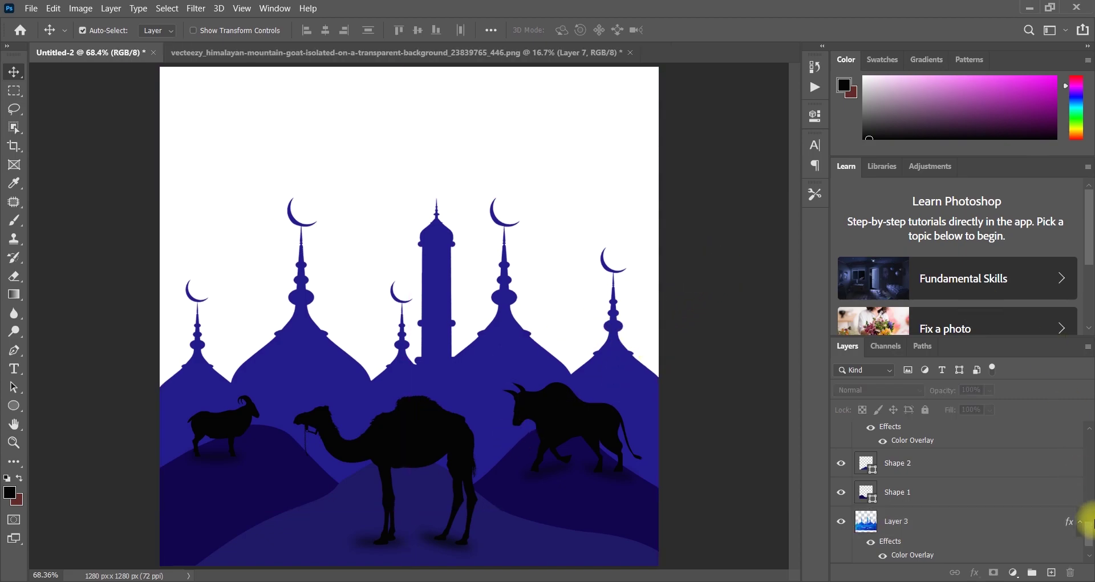
Step: Copy the crescent moon with the small mosque from the source document into Untitled-2 above all other layers
{"action": "scroll", "coordinate": [1086, 522], "scroll_direction": "down", "scroll_amount": 10}
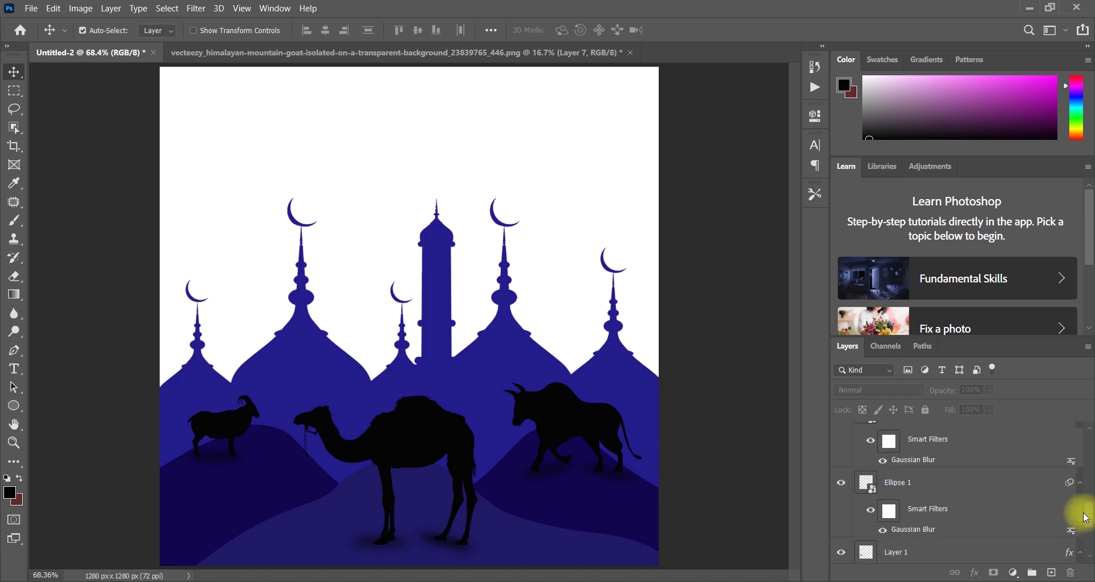
{"action": "scroll", "coordinate": [1085, 517], "scroll_direction": "up", "scroll_amount": 10}
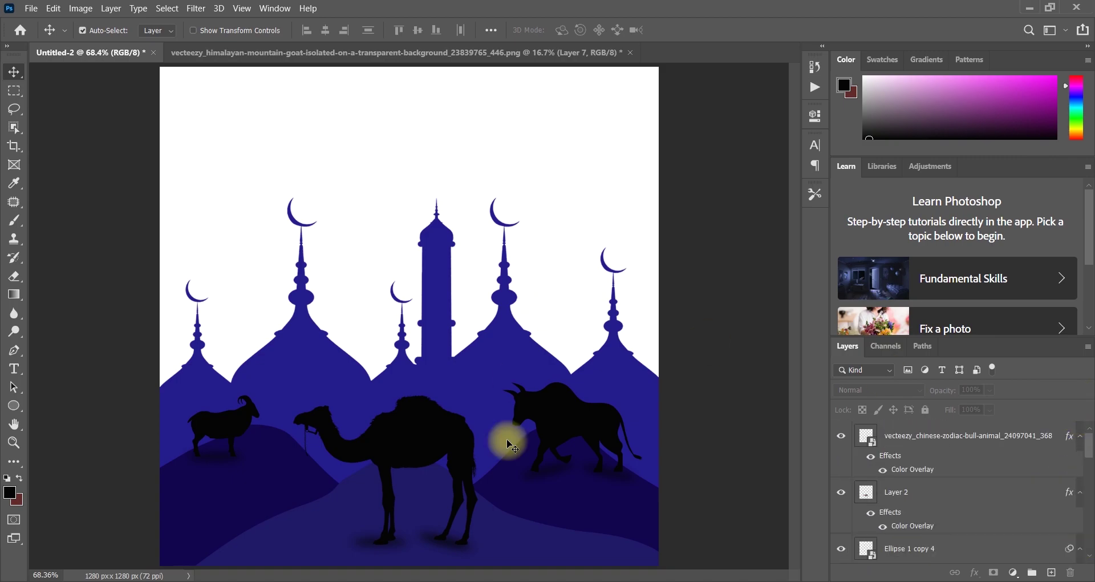
{"action": "left_click", "coordinate": [421, 52]}
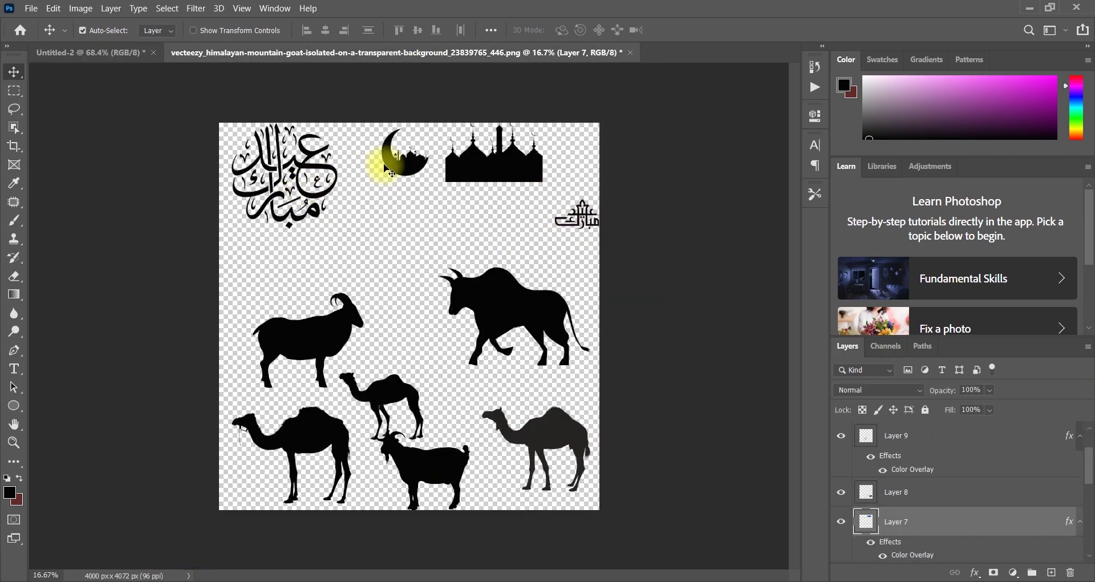
{"action": "left_click_drag", "start_coordinate": [401, 167], "coordinate": [112, 57]}
{"action": "left_click_drag", "start_coordinate": [363, 174], "coordinate": [378, 196]}
Step: Shrink the crescent moon proportionally to a small emblem in the upper-left sky
{"action": "key", "text": "ctrl+t"}
{"action": "left_click_drag", "start_coordinate": [454, 260], "coordinate": [251, 161]}
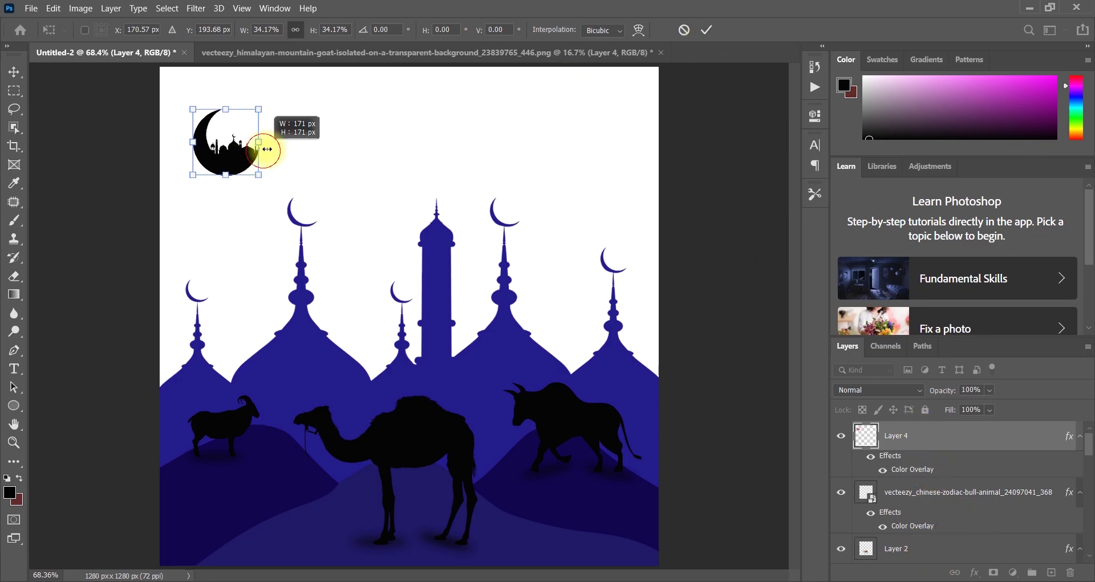
{"action": "left_click_drag", "start_coordinate": [267, 150], "coordinate": [274, 147]}
{"action": "left_click", "coordinate": [707, 29]}
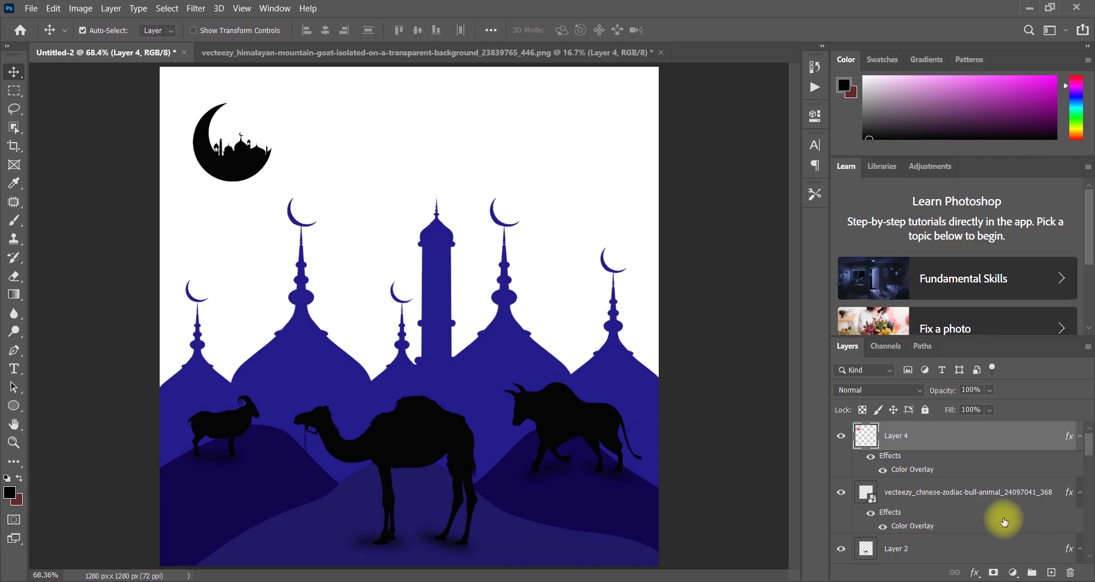
Step: Add an Outer Glow effect to the crescent moon and give the glow a warm yellow colour
{"action": "right_click", "coordinate": [1004, 522]}
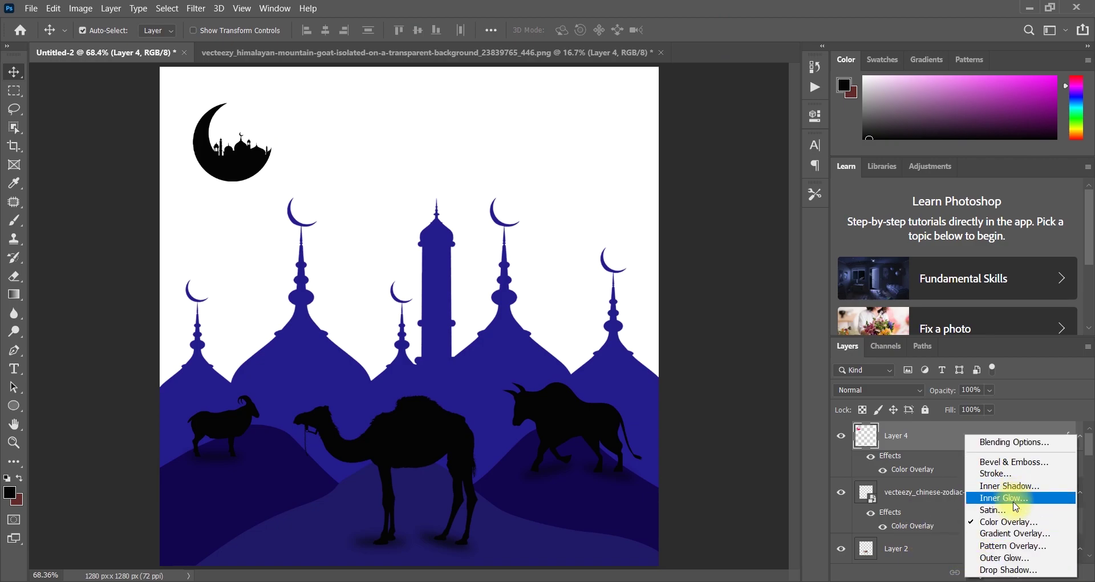
{"action": "left_click", "coordinate": [1005, 557]}
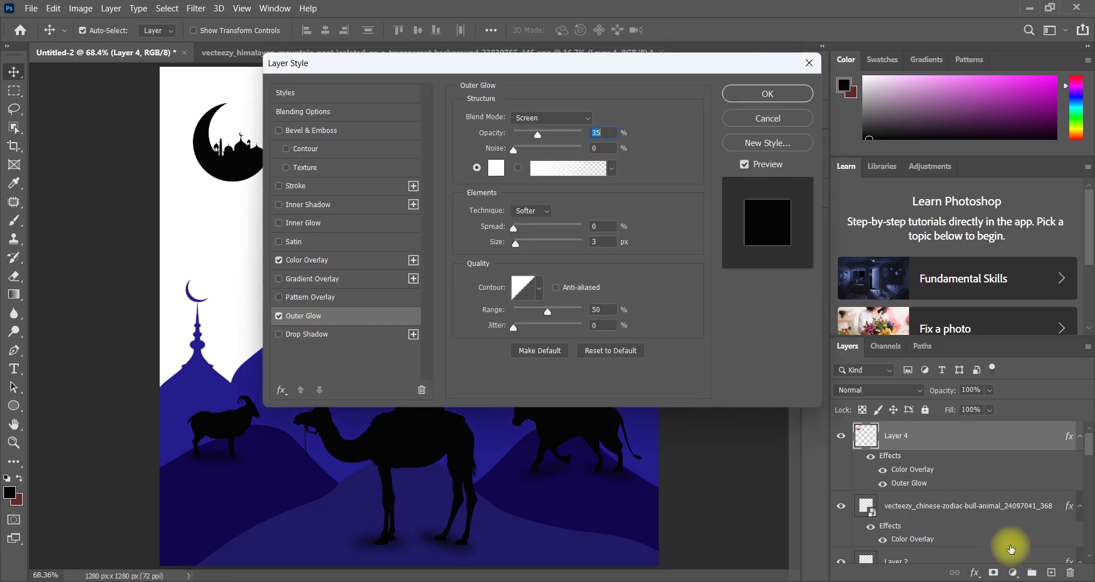
{"action": "left_click", "coordinate": [496, 167]}
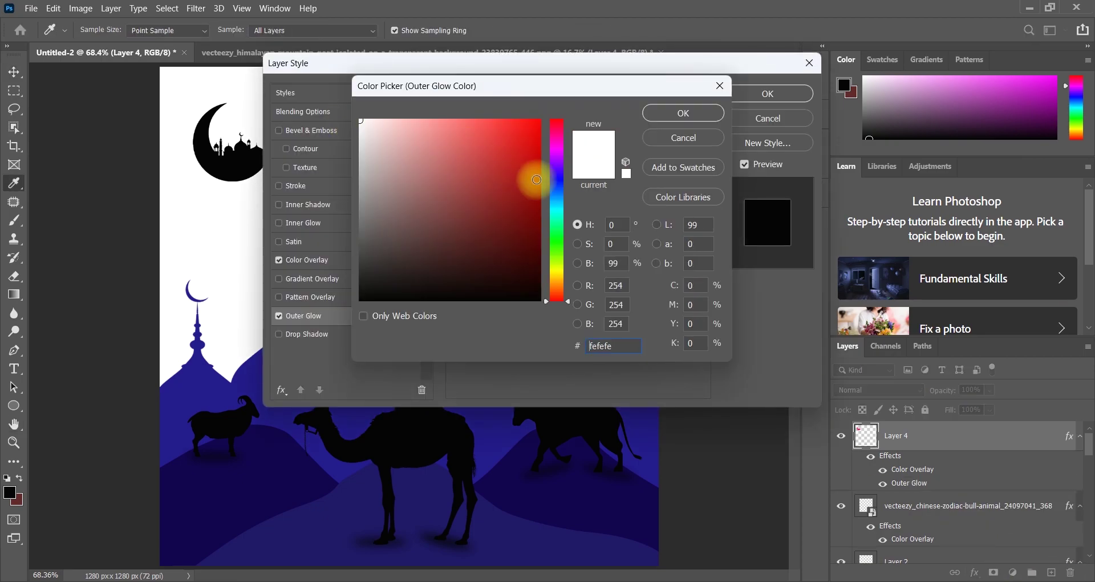
{"action": "left_click", "coordinate": [561, 265]}
{"action": "left_click_drag", "start_coordinate": [563, 272], "coordinate": [563, 278]}
{"action": "left_click", "coordinate": [507, 122]}
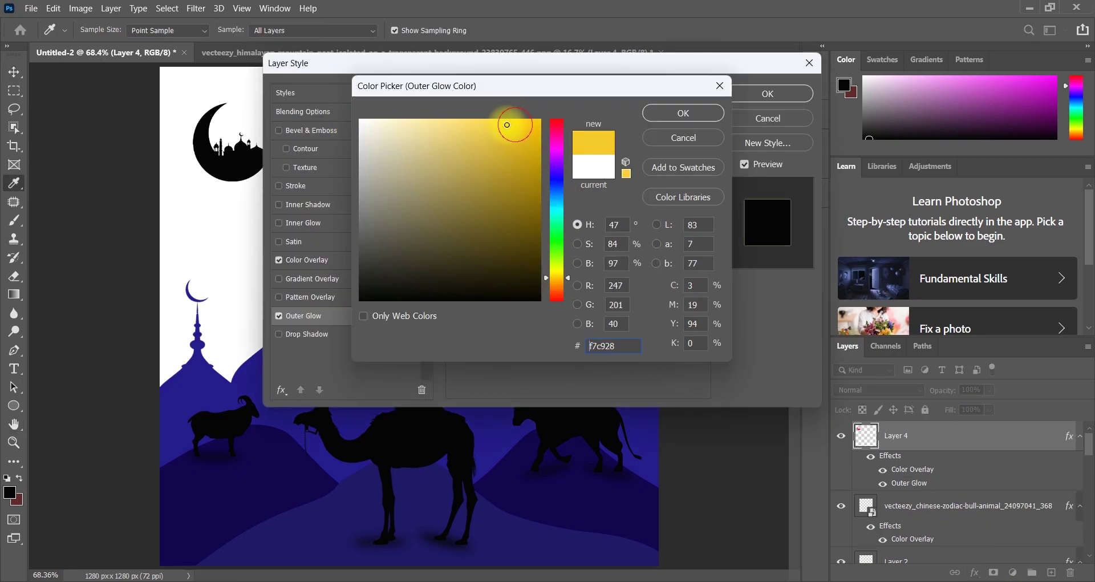
{"action": "left_click", "coordinate": [691, 113]}
Step: Set the crescent's outer glow to 52% opacity, 41% spread, 18 px size and Normal blend mode
{"action": "mouse_move", "coordinate": [538, 135]}
{"action": "left_mouse_down"}
{"action": "mouse_move", "coordinate": [582, 136]}
{"action": "mouse_move", "coordinate": [549, 136]}
{"action": "left_mouse_up"}
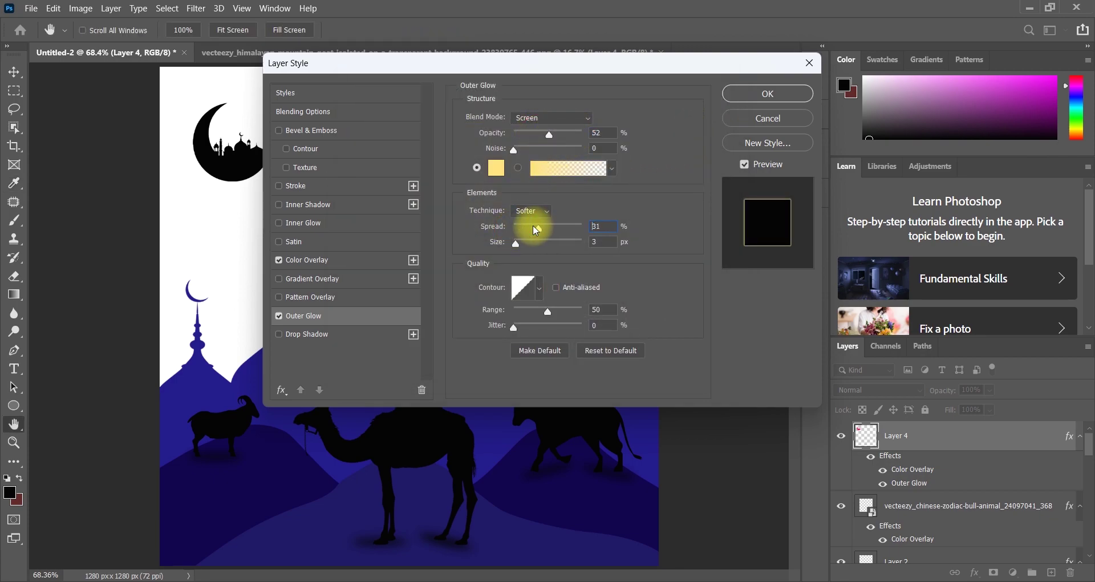
{"action": "mouse_move", "coordinate": [513, 244]}
{"action": "left_mouse_down"}
{"action": "mouse_move", "coordinate": [560, 245]}
{"action": "mouse_move", "coordinate": [531, 247]}
{"action": "left_mouse_up"}
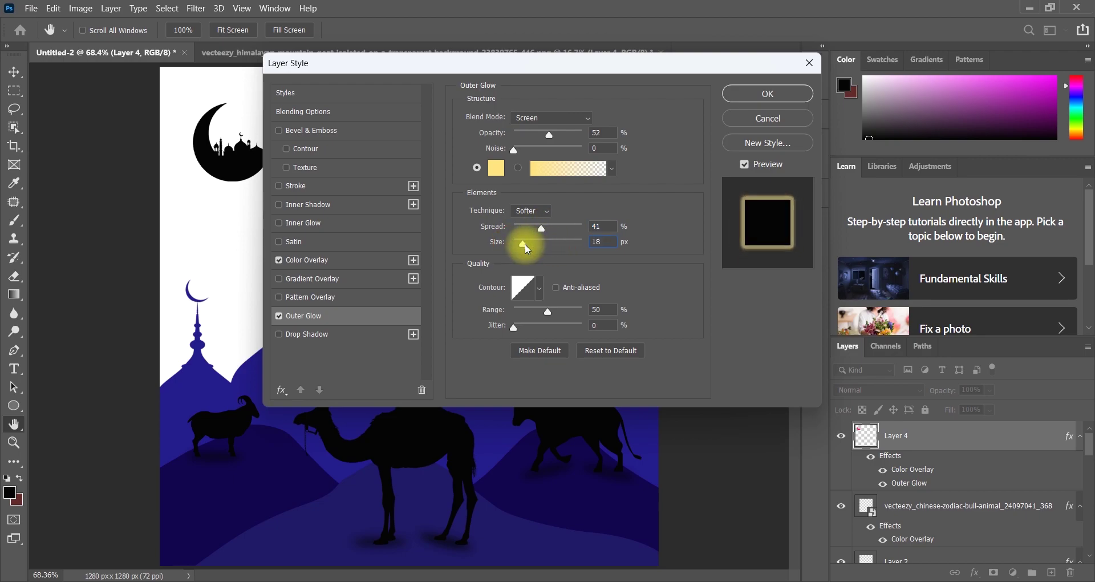
{"action": "left_click", "coordinate": [555, 118]}
{"action": "left_click", "coordinate": [546, 130]}
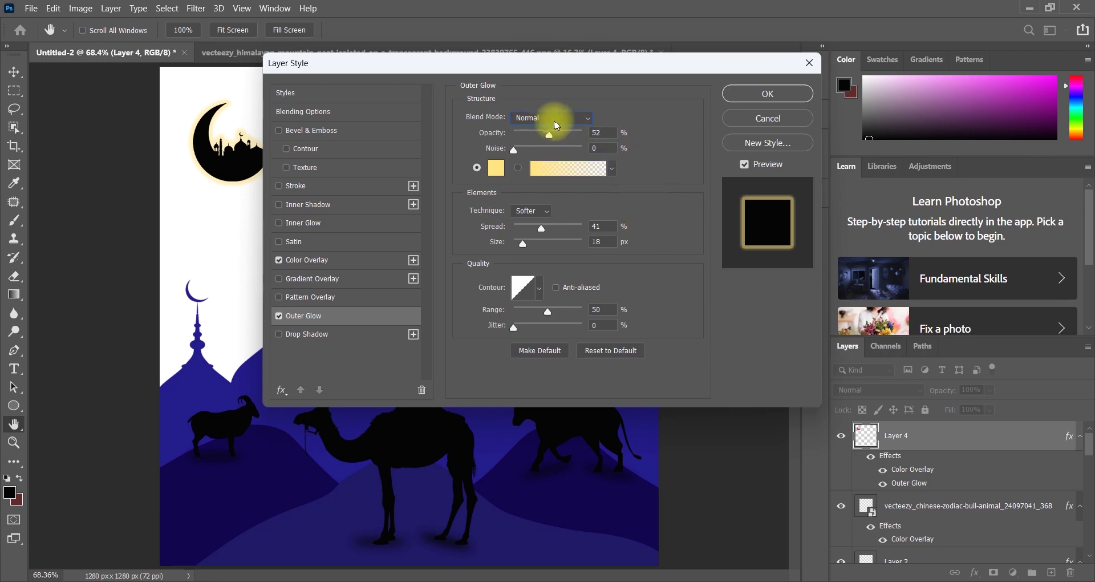
Step: Change the crescent's outer glow colour to pale yellow, #f8fbaa
{"action": "left_click", "coordinate": [496, 167]}
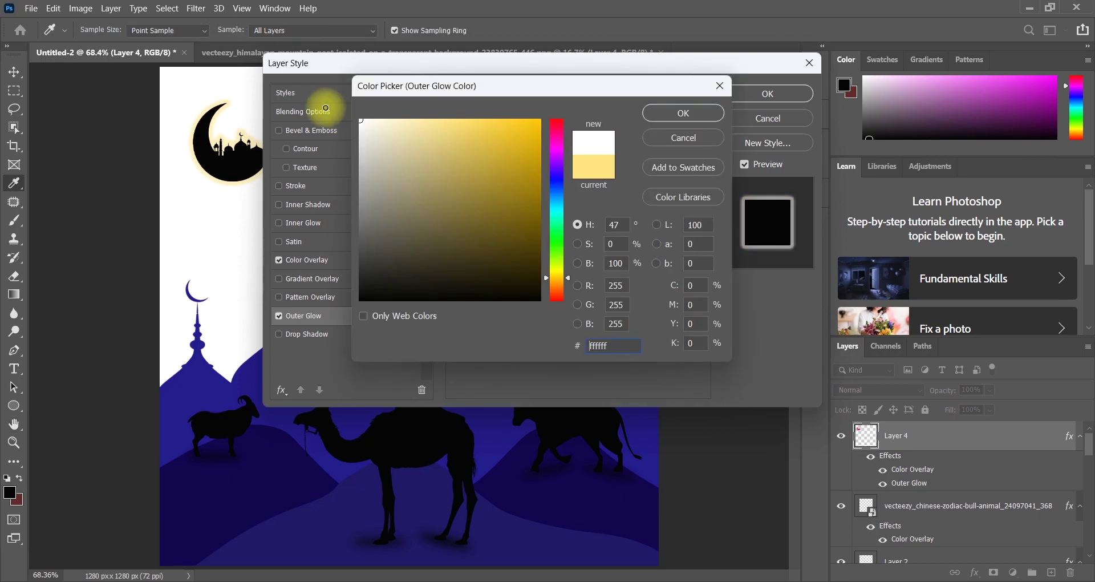
{"action": "left_click", "coordinate": [383, 120]}
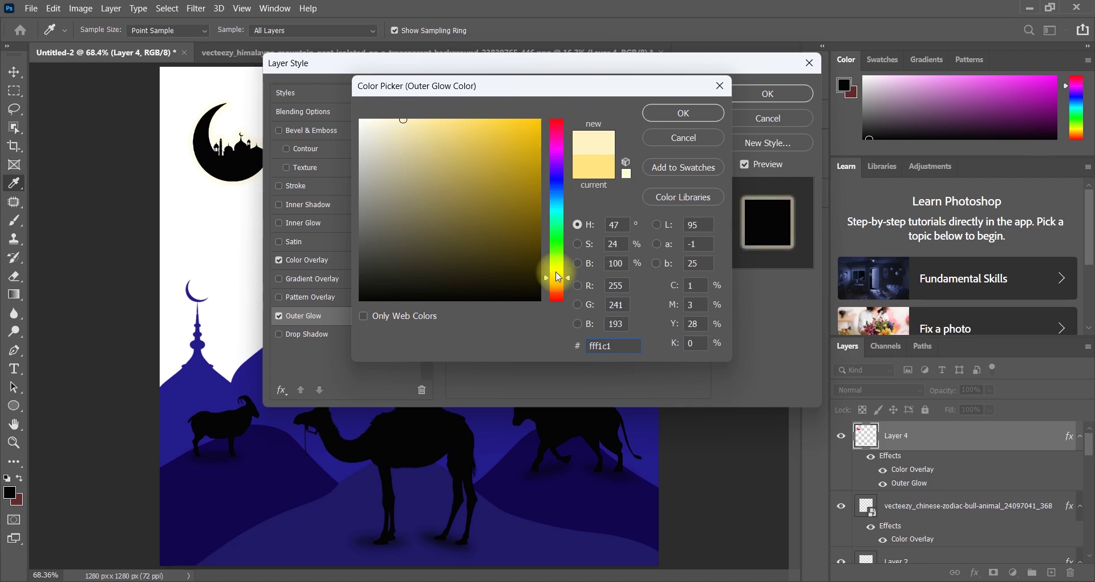
{"action": "left_click_drag", "start_coordinate": [557, 273], "coordinate": [559, 270]}
{"action": "left_click", "coordinate": [679, 112]}
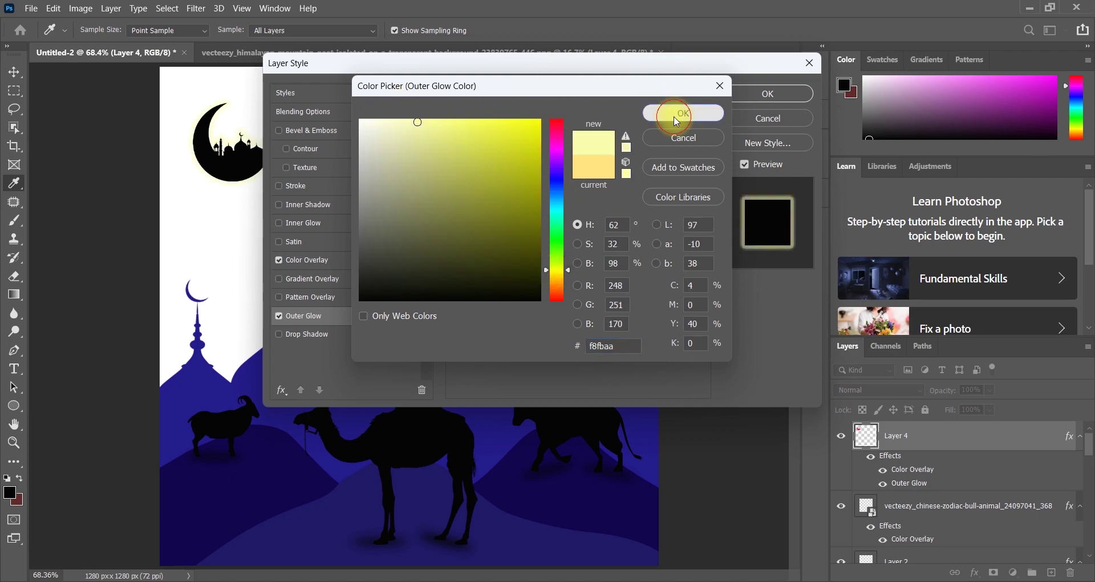
Step: Set the crescent's outer glow to 100% opacity and 21% spread, enlarge its size slightly, and apply the layer style
{"action": "left_click_drag", "start_coordinate": [562, 133], "coordinate": [581, 133]}
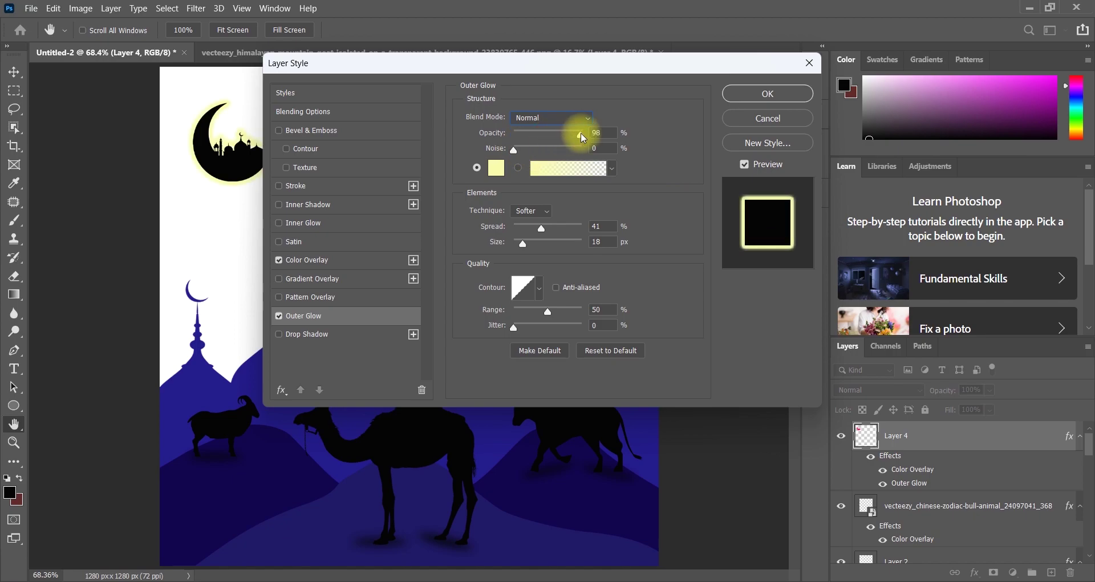
{"action": "left_click_drag", "start_coordinate": [586, 226], "coordinate": [519, 226]}
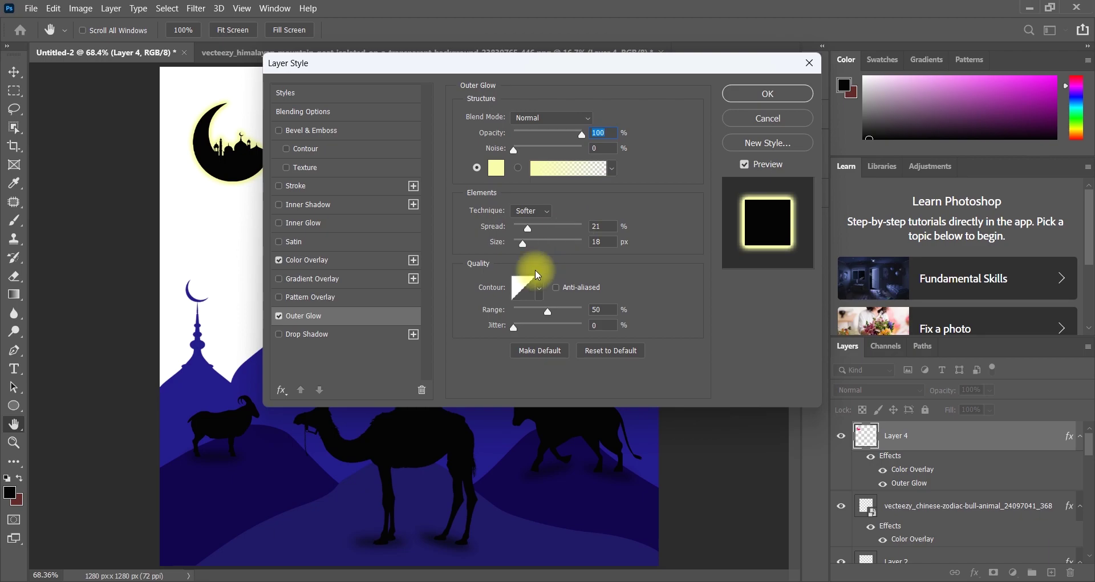
{"action": "mouse_move", "coordinate": [523, 243]}
{"action": "left_mouse_down"}
{"action": "mouse_move", "coordinate": [549, 250]}
{"action": "mouse_move", "coordinate": [530, 251]}
{"action": "left_mouse_up"}
{"action": "left_click", "coordinate": [742, 95]}
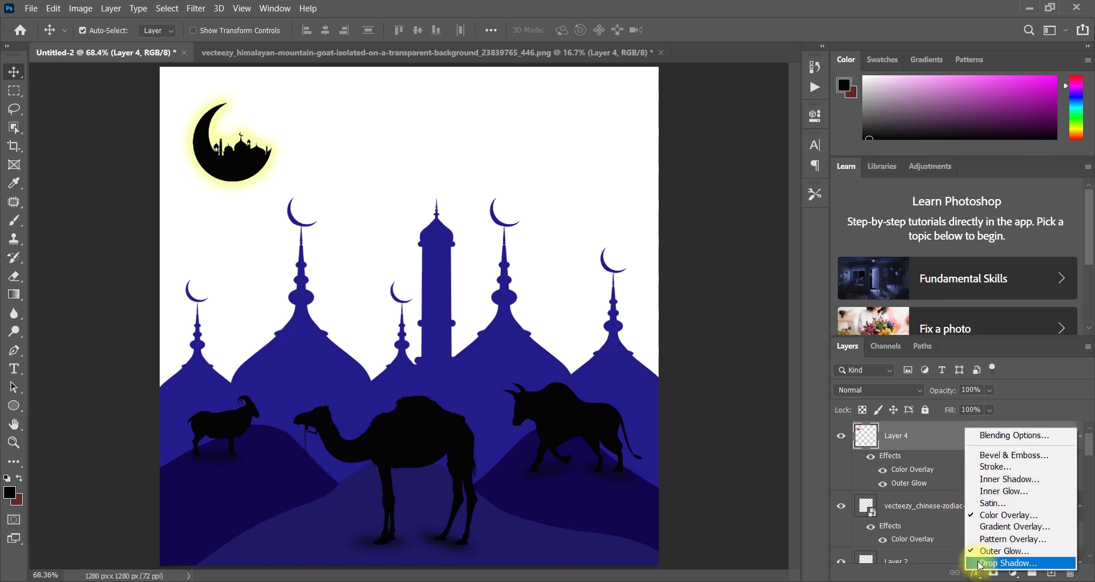
Step: Change the crescent moon's Color Overlay from black to white and apply the layer style
{"action": "left_click", "coordinate": [984, 515]}
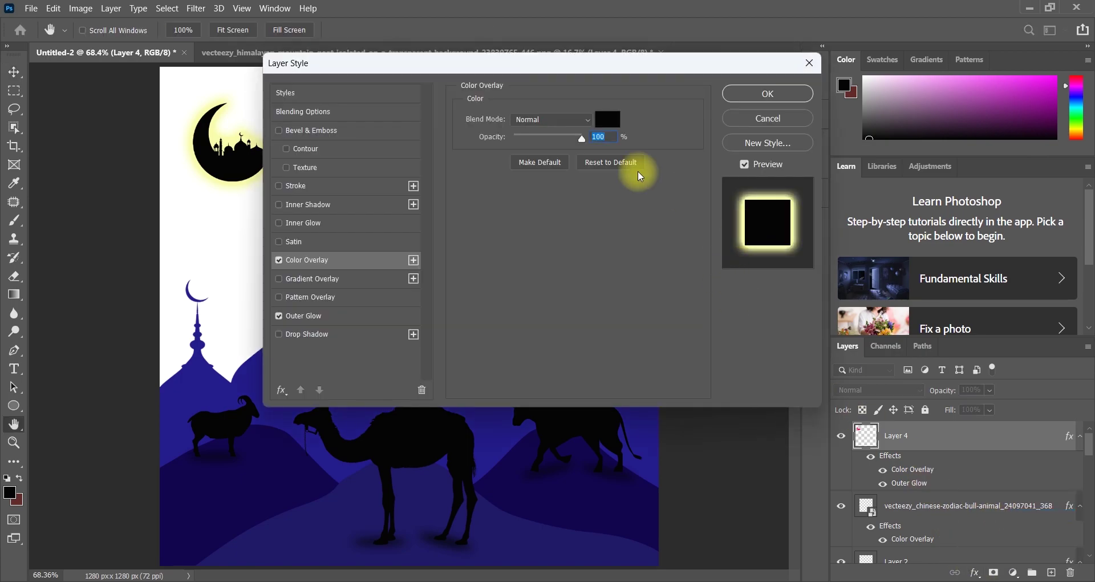
{"action": "left_click", "coordinate": [607, 118]}
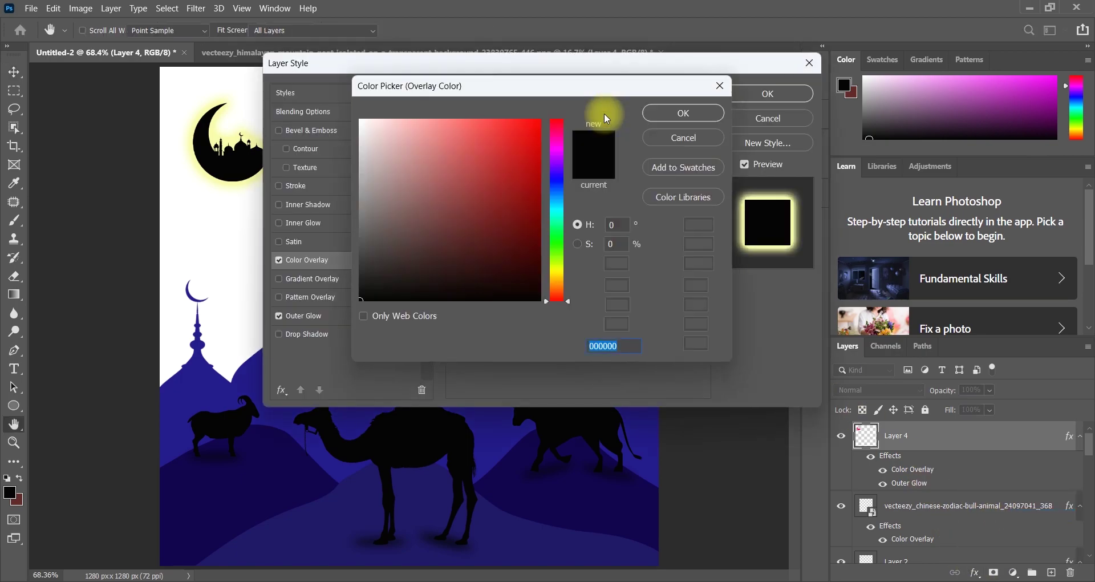
{"action": "left_click", "coordinate": [360, 121]}
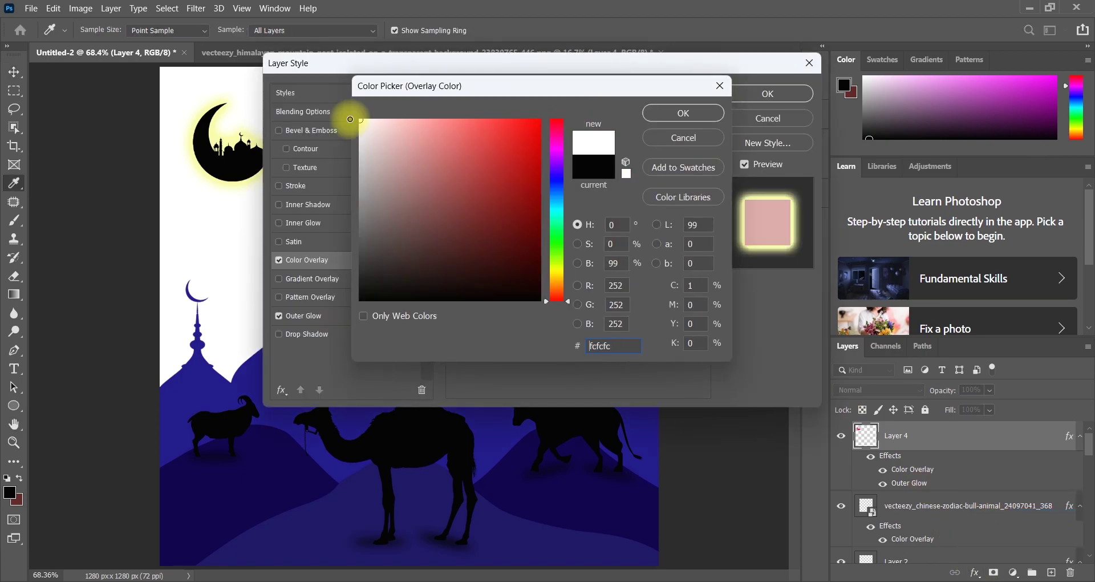
{"action": "key", "text": "Return"}
{"action": "left_click", "coordinate": [754, 95]}
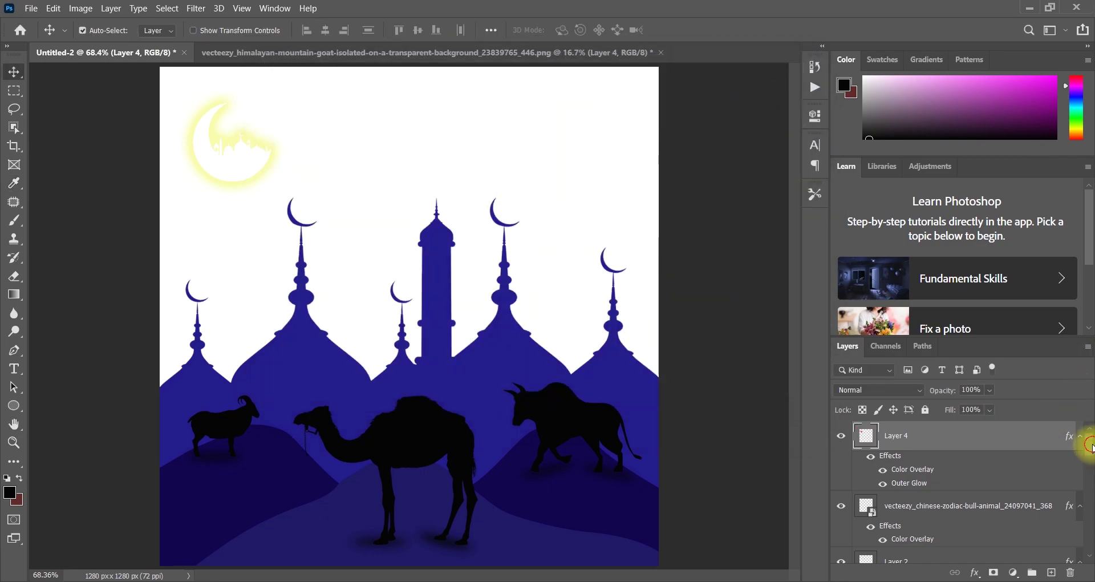
Step: Add a Gradient Fill layer directly above the white background layer, Layer 0
{"action": "left_click_drag", "start_coordinate": [1090, 447], "coordinate": [1084, 542]}
{"action": "left_click", "coordinate": [995, 556]}
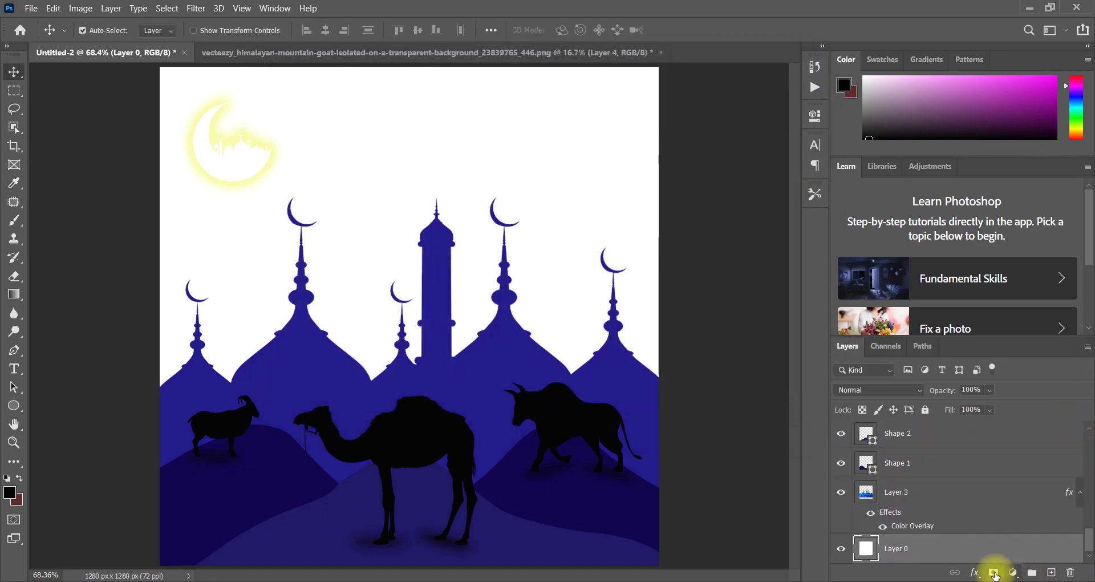
{"action": "left_click", "coordinate": [1013, 572]}
{"action": "left_click", "coordinate": [1027, 338]}
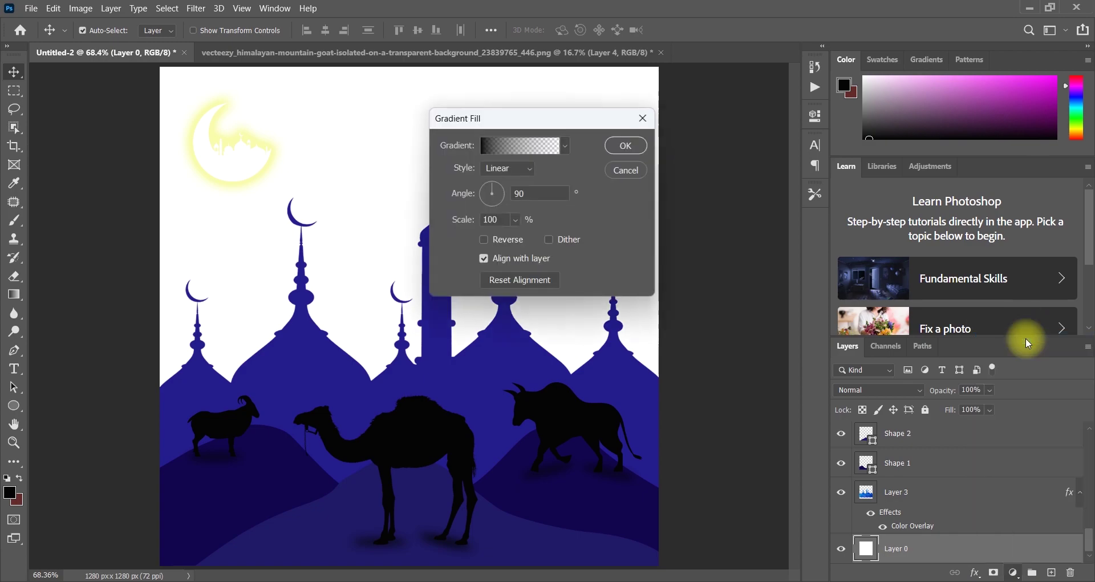
Step: Edit the fill's gradient and set its starting colour stop to bright cyan, #00eaff
{"action": "left_click", "coordinate": [514, 146]}
{"action": "left_click", "coordinate": [397, 285]}
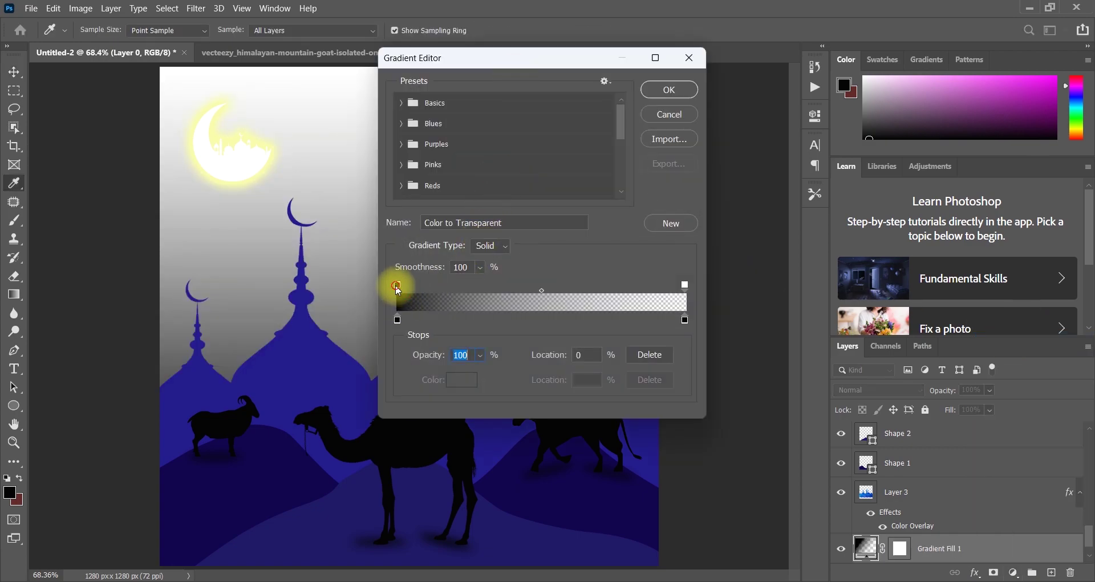
{"action": "double_click", "coordinate": [397, 320]}
{"action": "left_click", "coordinate": [539, 121]}
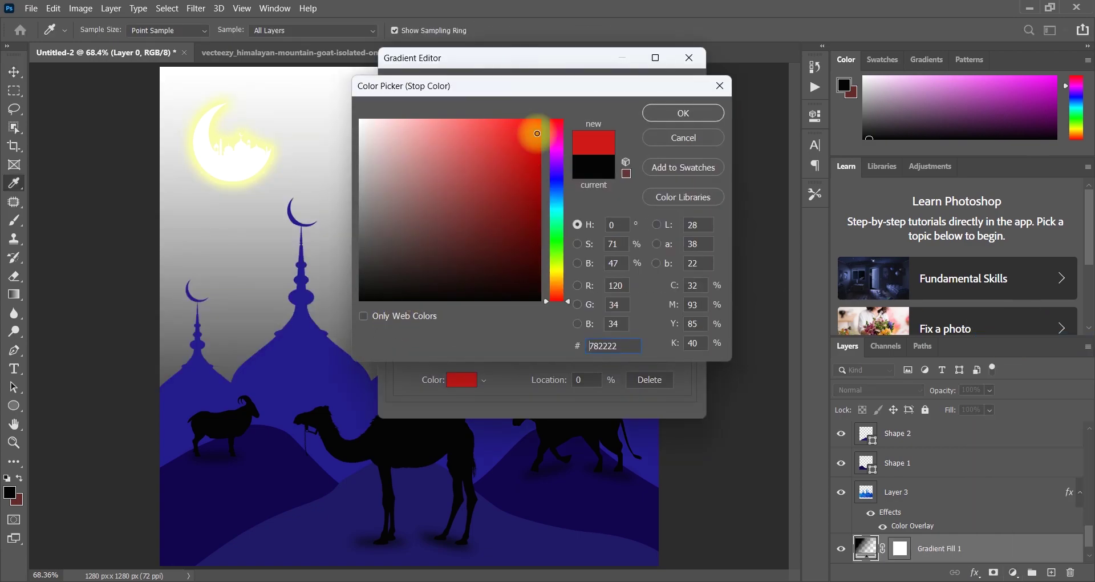
{"action": "left_click_drag", "start_coordinate": [548, 167], "coordinate": [561, 209]}
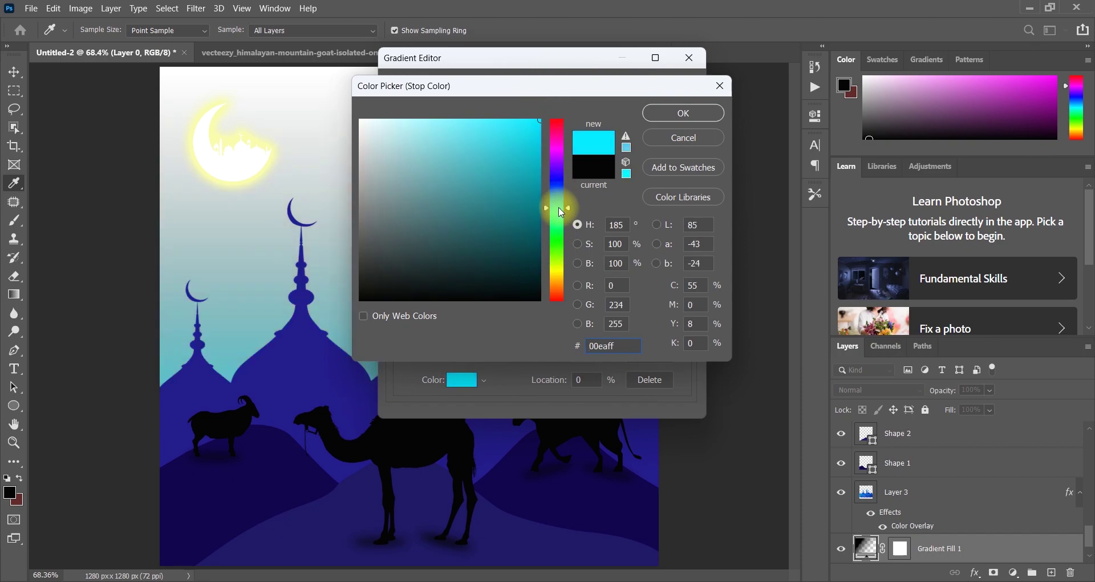
{"action": "left_click", "coordinate": [682, 114]}
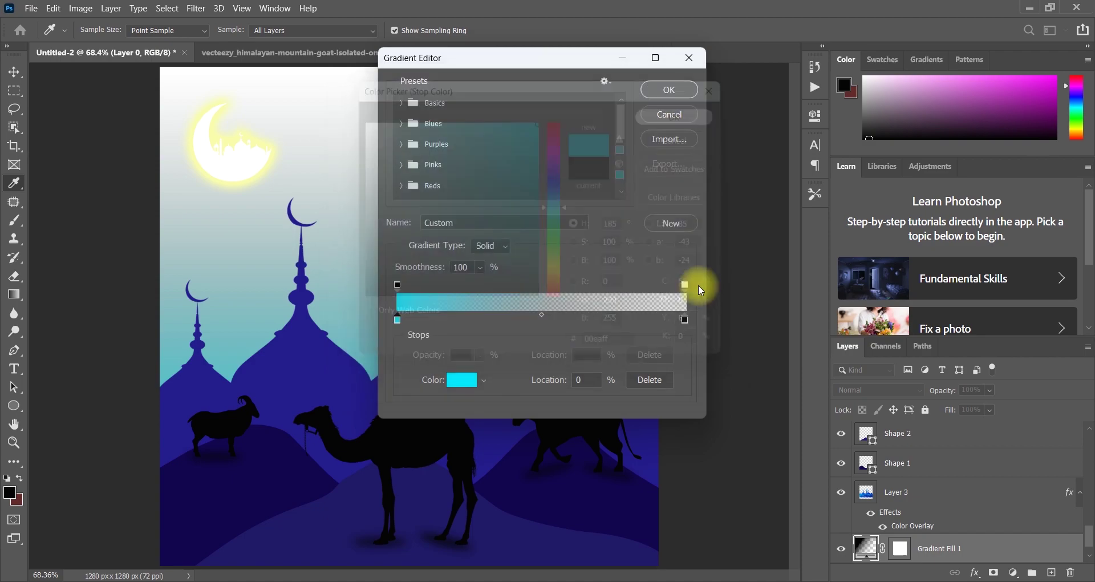
{"action": "double_click", "coordinate": [687, 327]}
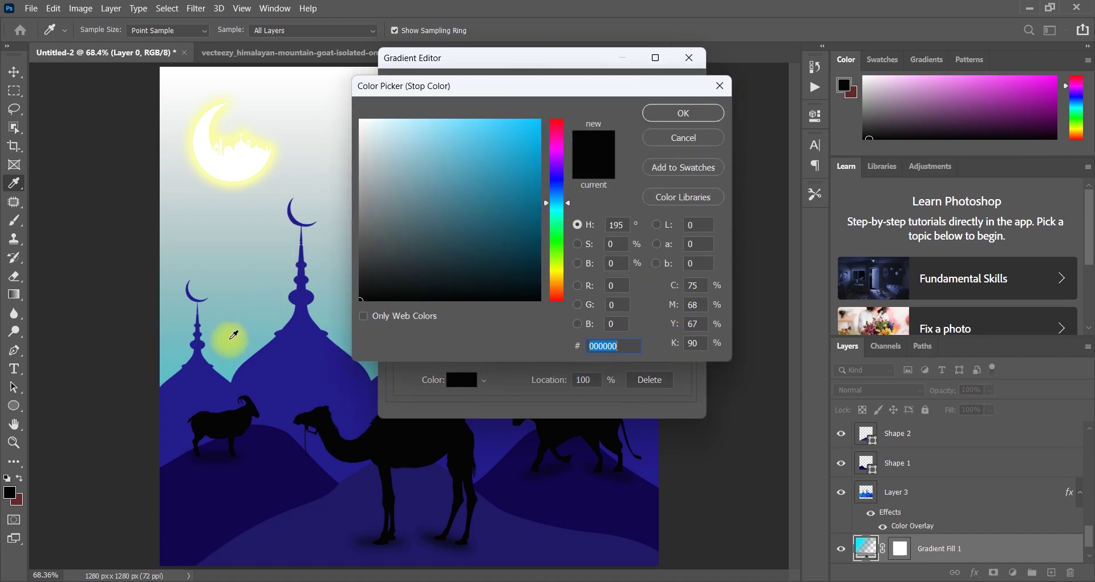
{"action": "left_click", "coordinate": [231, 344]}
{"action": "left_click", "coordinate": [497, 128]}
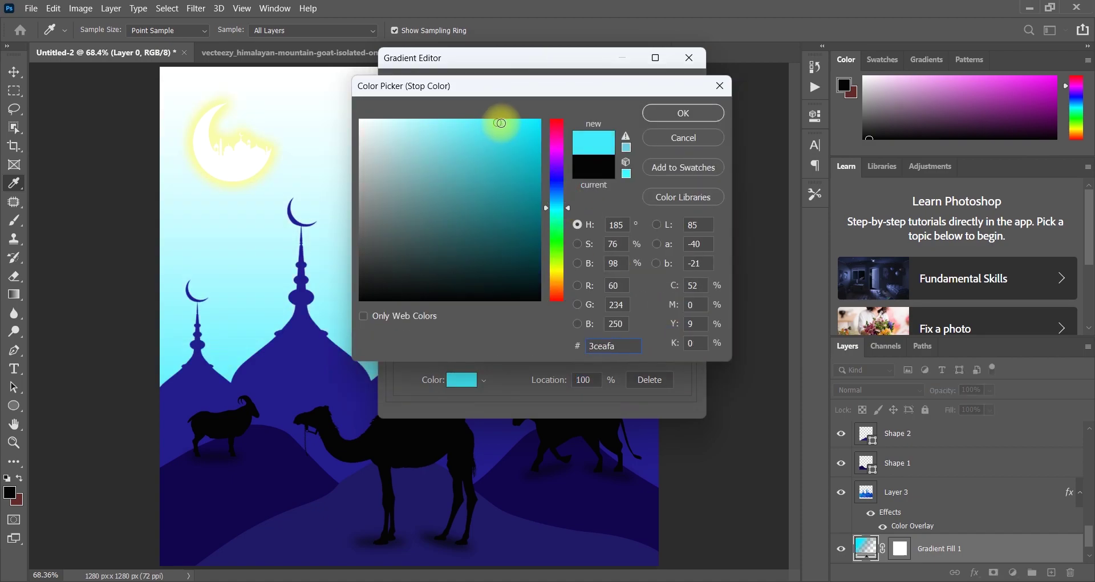
{"action": "mouse_move", "coordinate": [500, 123]}
{"action": "left_mouse_down"}
{"action": "mouse_move", "coordinate": [533, 122]}
{"action": "mouse_move", "coordinate": [513, 212]}
{"action": "mouse_move", "coordinate": [511, 185]}
{"action": "mouse_move", "coordinate": [454, 240]}
{"action": "mouse_move", "coordinate": [447, 308]}
{"action": "mouse_move", "coordinate": [518, 285]}
{"action": "mouse_move", "coordinate": [528, 139]}
{"action": "left_mouse_up"}
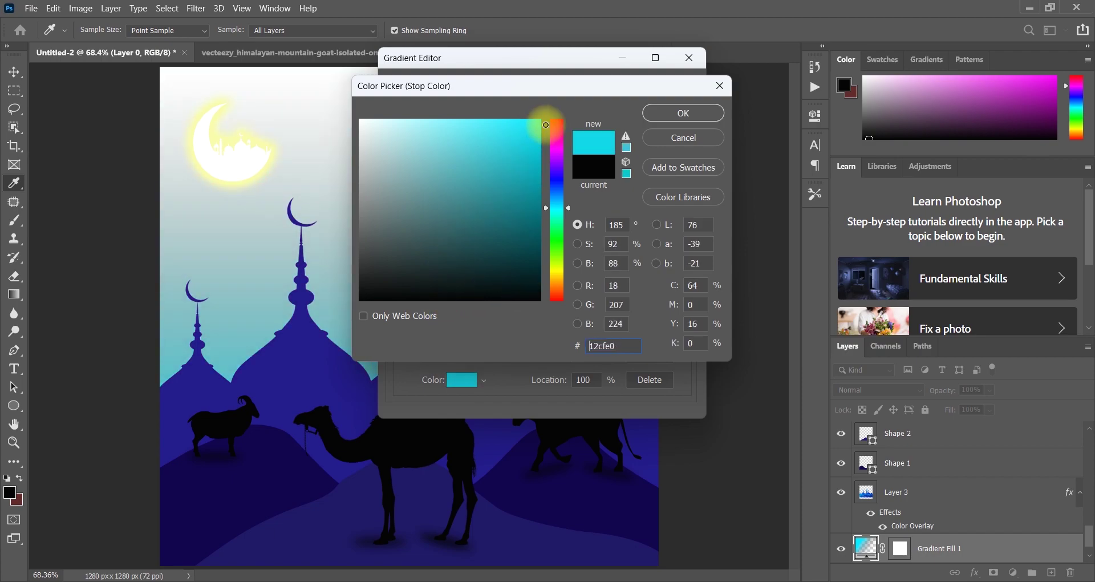
{"action": "left_click", "coordinate": [675, 137]}
Step: Set the opacity stop at the gradient's end to 100%
{"action": "left_click", "coordinate": [685, 285]}
{"action": "type", "text": "0"}
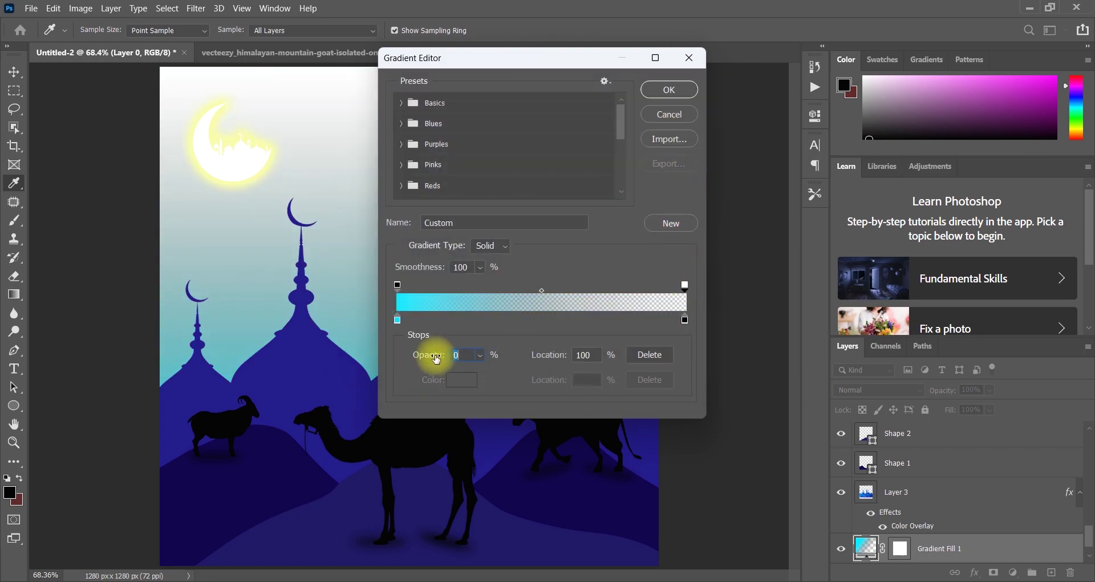
{"action": "key", "text": "ctrl+z"}
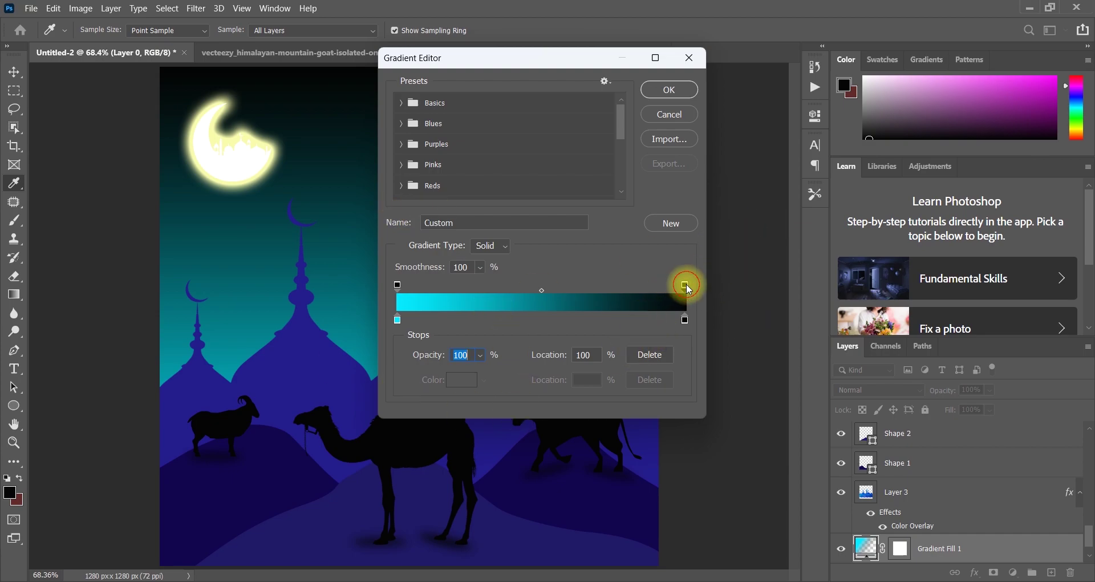
Step: Change the gradient's end colour stop to a dark teal-blue at hue 198° and accept the edited gradient
{"action": "left_click", "coordinate": [685, 319]}
{"action": "double_click", "coordinate": [685, 319]}
{"action": "left_click", "coordinate": [555, 201]}
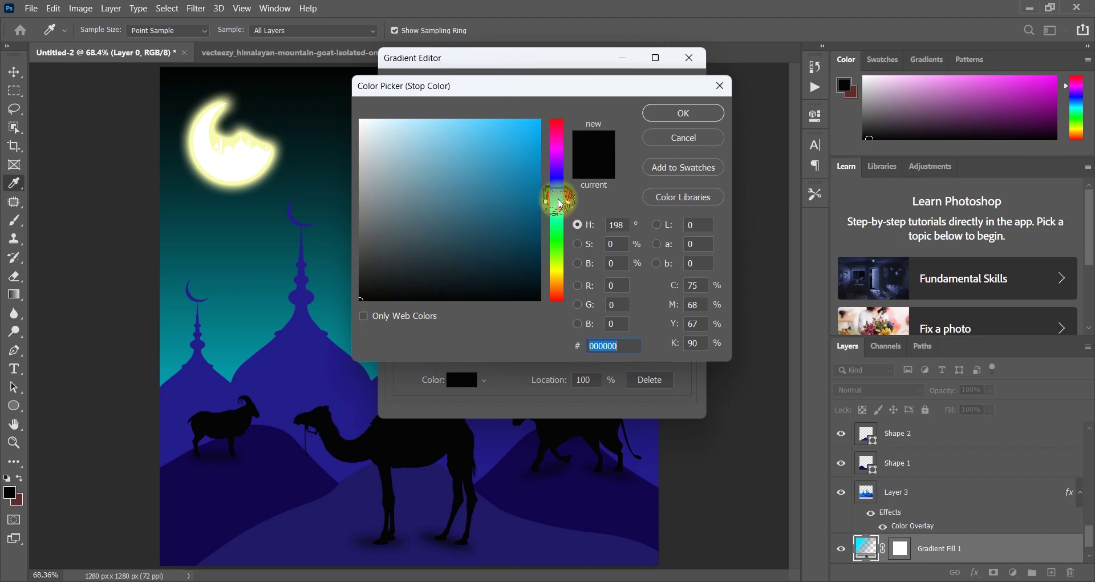
{"action": "left_click", "coordinate": [524, 154]}
{"action": "mouse_move", "coordinate": [524, 154]}
{"action": "left_mouse_down"}
{"action": "mouse_move", "coordinate": [501, 176]}
{"action": "mouse_move", "coordinate": [493, 208]}
{"action": "left_mouse_up"}
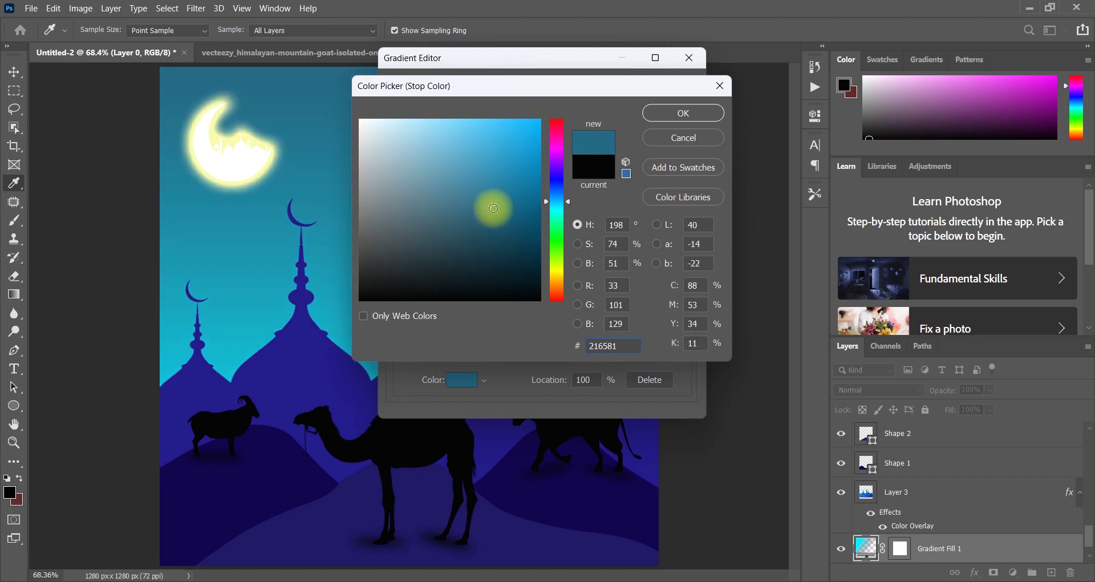
{"action": "left_click", "coordinate": [502, 183]}
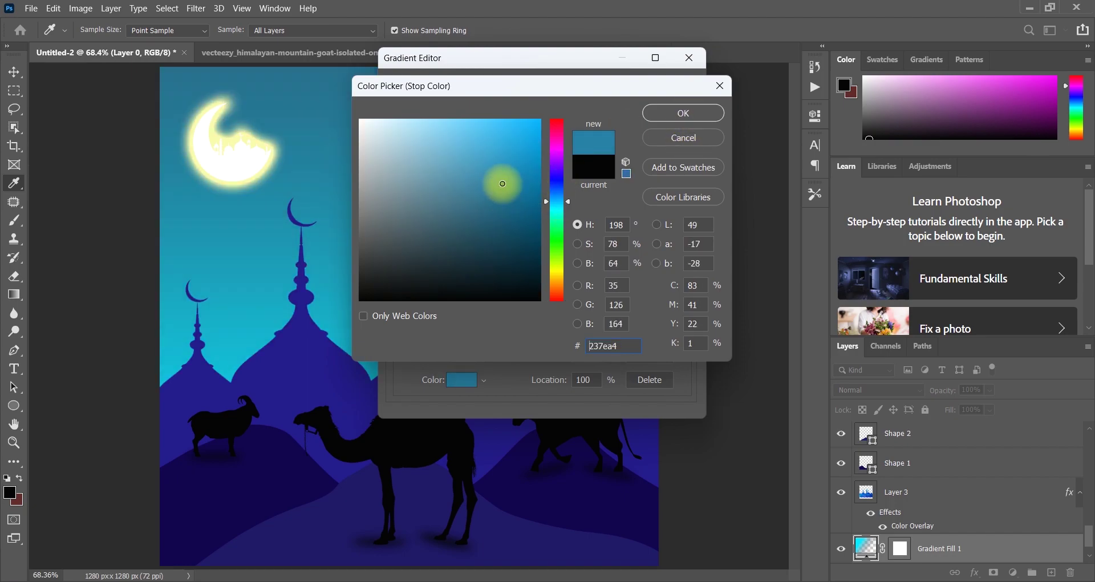
{"action": "left_click", "coordinate": [510, 185]}
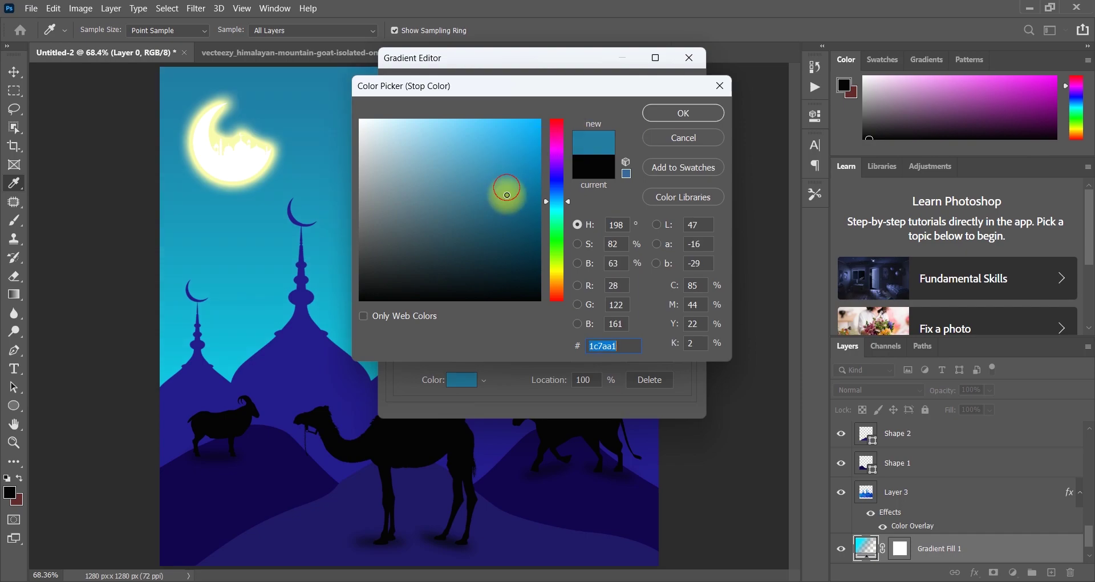
{"action": "left_click_drag", "start_coordinate": [507, 205], "coordinate": [510, 219]}
{"action": "left_click", "coordinate": [678, 112]}
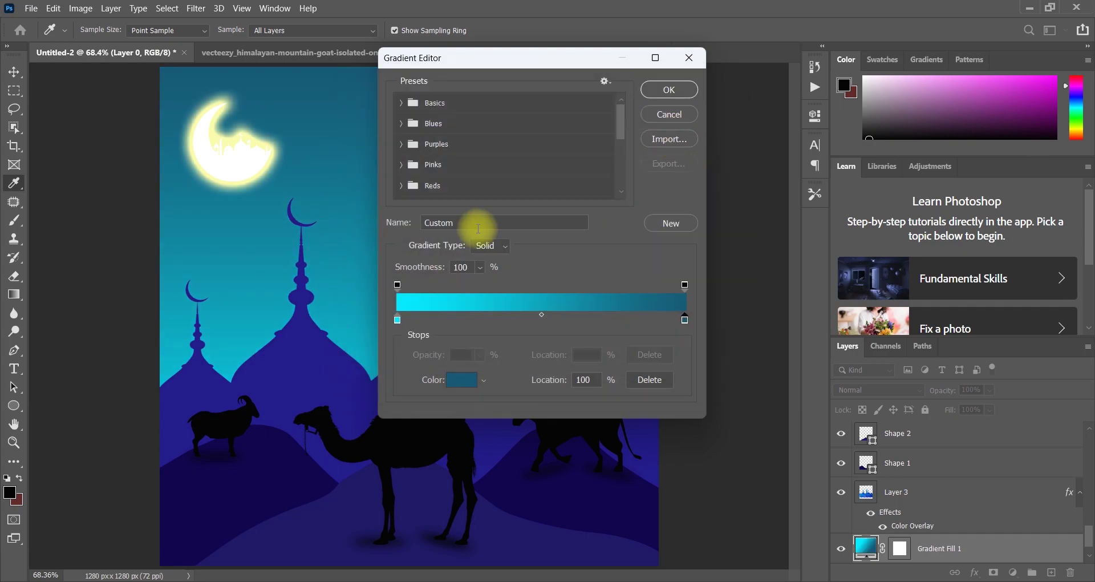
{"action": "left_click", "coordinate": [677, 98]}
Step: Make the gradient fill Radial with a scale of 135% and apply it to the sky
{"action": "left_click", "coordinate": [497, 167]}
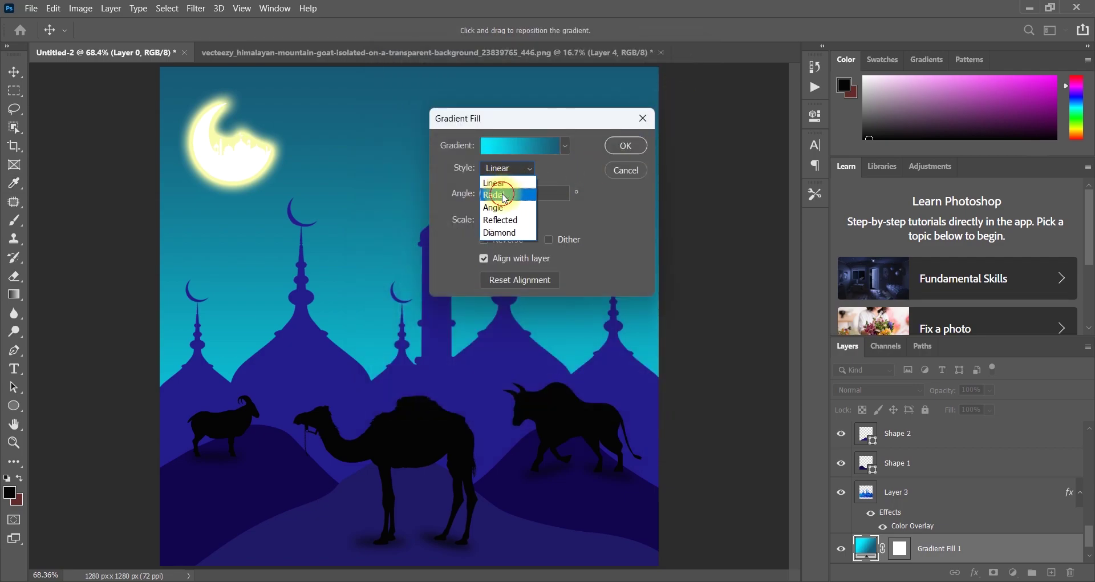
{"action": "left_click", "coordinate": [493, 190]}
{"action": "left_click_drag", "start_coordinate": [473, 222], "coordinate": [471, 222]}
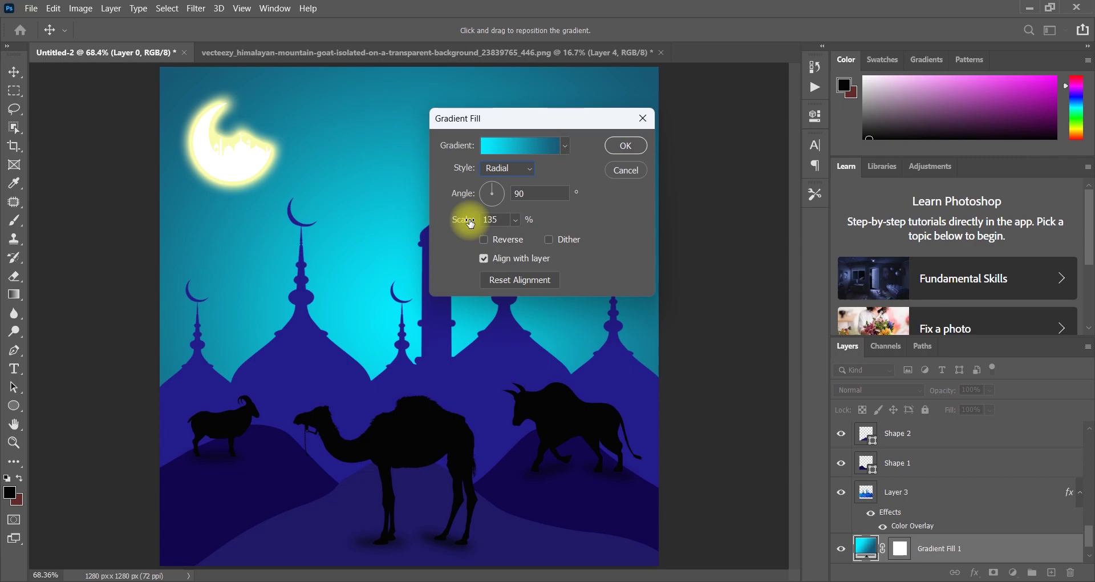
{"action": "left_click", "coordinate": [626, 146]}
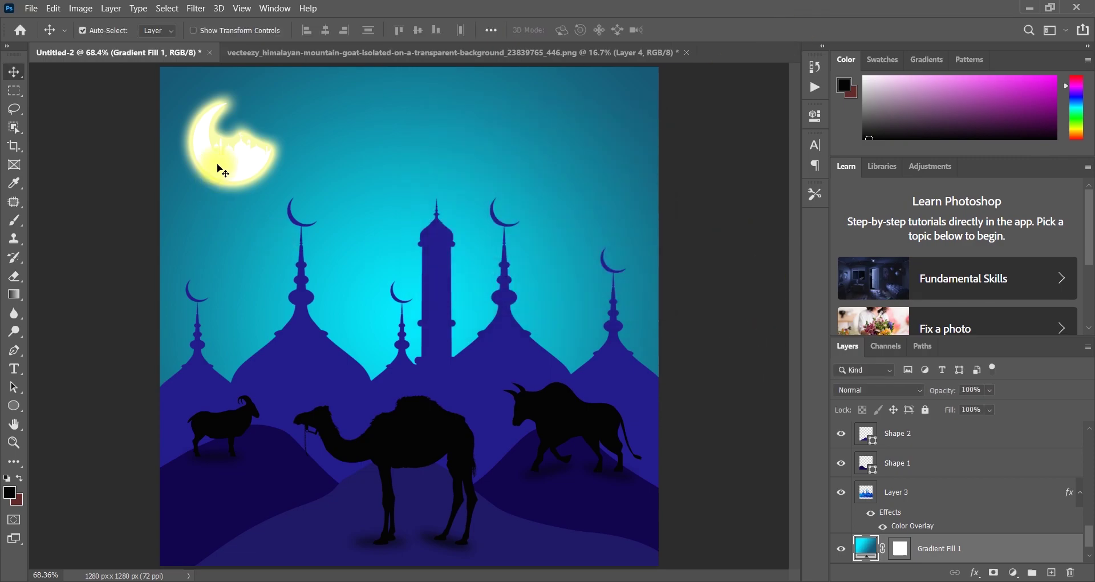
Step: Soften the crescent moon's outer glow to 38% opacity, 9% spread and 90 px size, and apply the layer style
{"action": "left_click", "coordinate": [219, 166]}
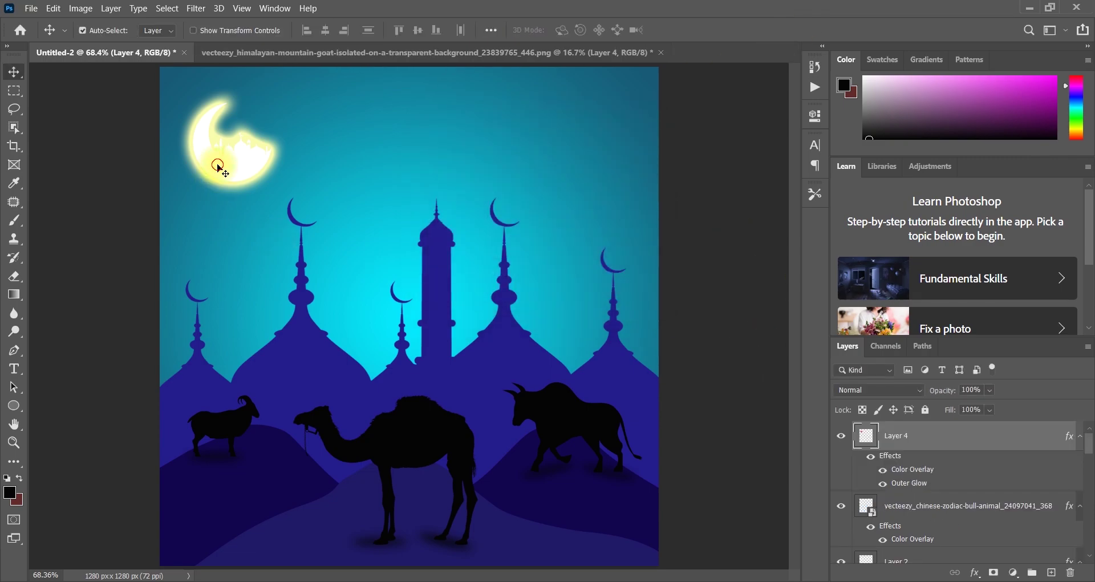
{"action": "double_click", "coordinate": [913, 488]}
{"action": "left_click_drag", "start_coordinate": [584, 132], "coordinate": [521, 142]}
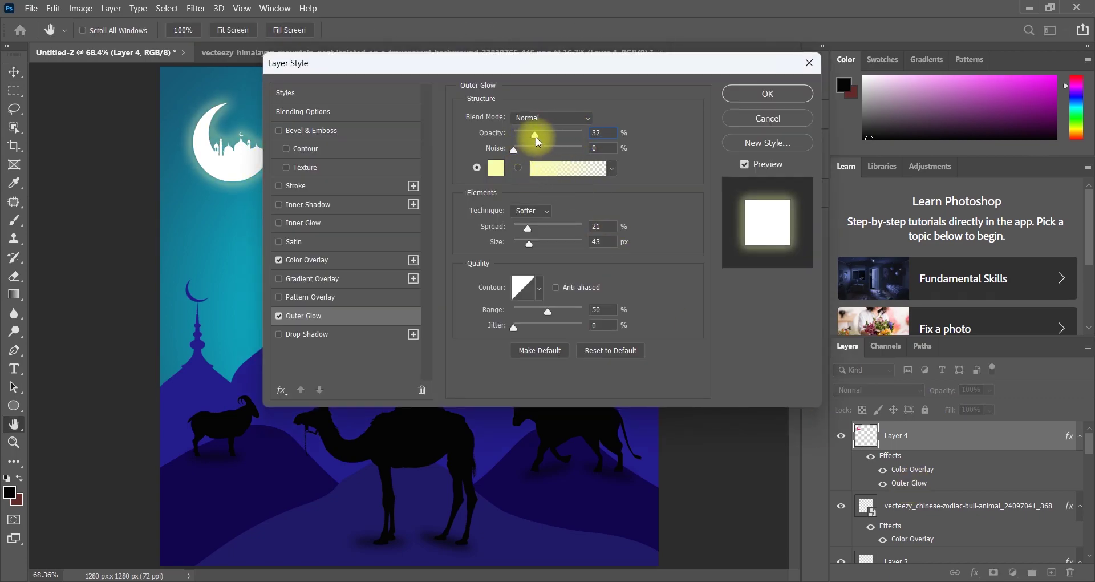
{"action": "left_click_drag", "start_coordinate": [528, 226], "coordinate": [548, 244]}
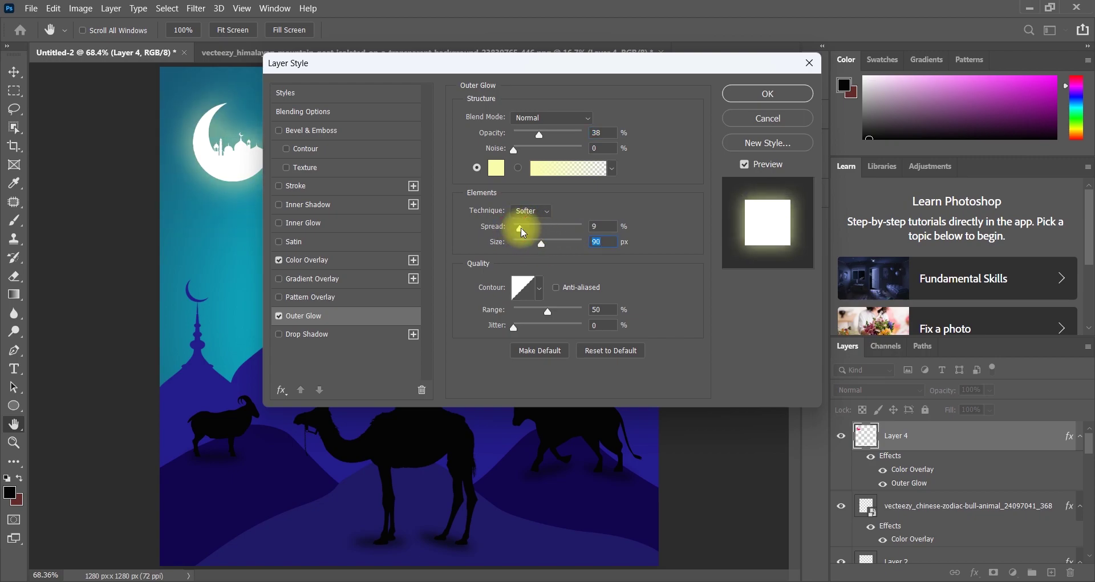
{"action": "left_click", "coordinate": [750, 93]}
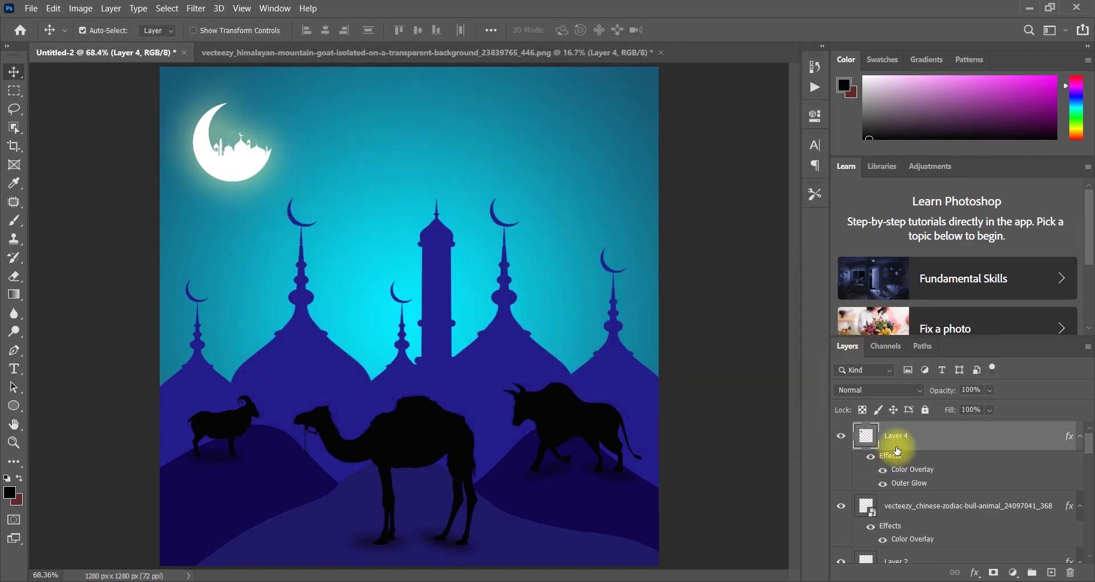
{"action": "left_click", "coordinate": [289, 51]}
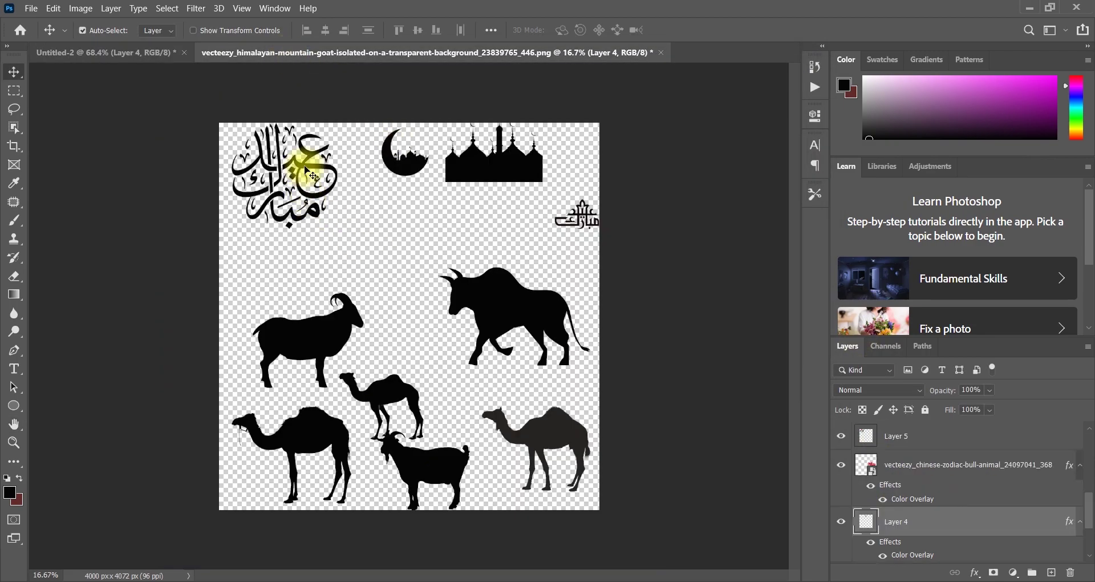
{"action": "left_click_drag", "start_coordinate": [313, 176], "coordinate": [429, 152]}
{"action": "left_click_drag", "start_coordinate": [549, 129], "coordinate": [536, 220]}
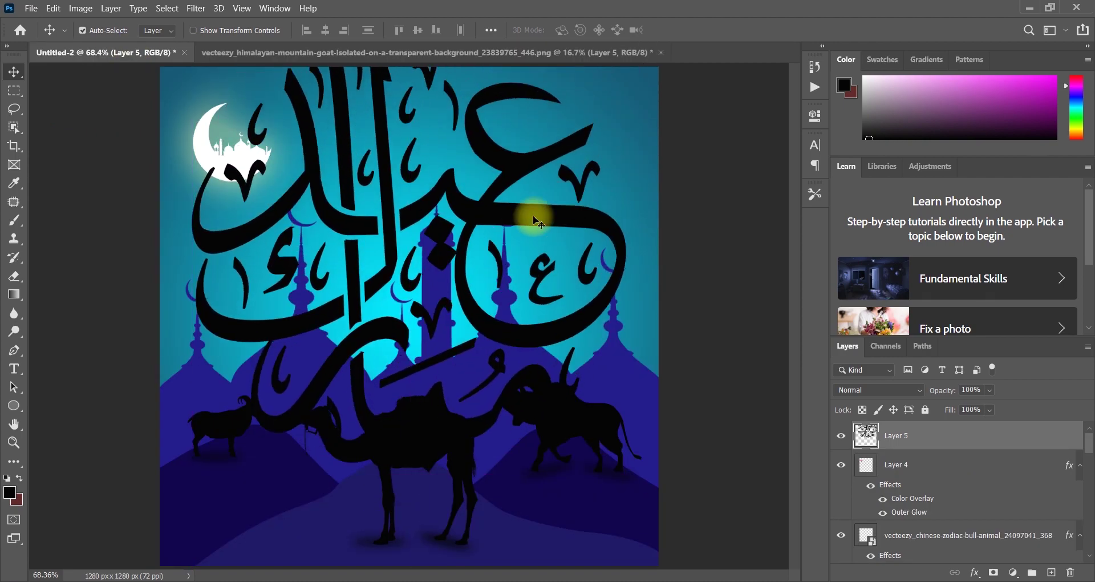
{"action": "key", "text": "ctrl+t"}
{"action": "left_click_drag", "start_coordinate": [623, 251], "coordinate": [386, 163]}
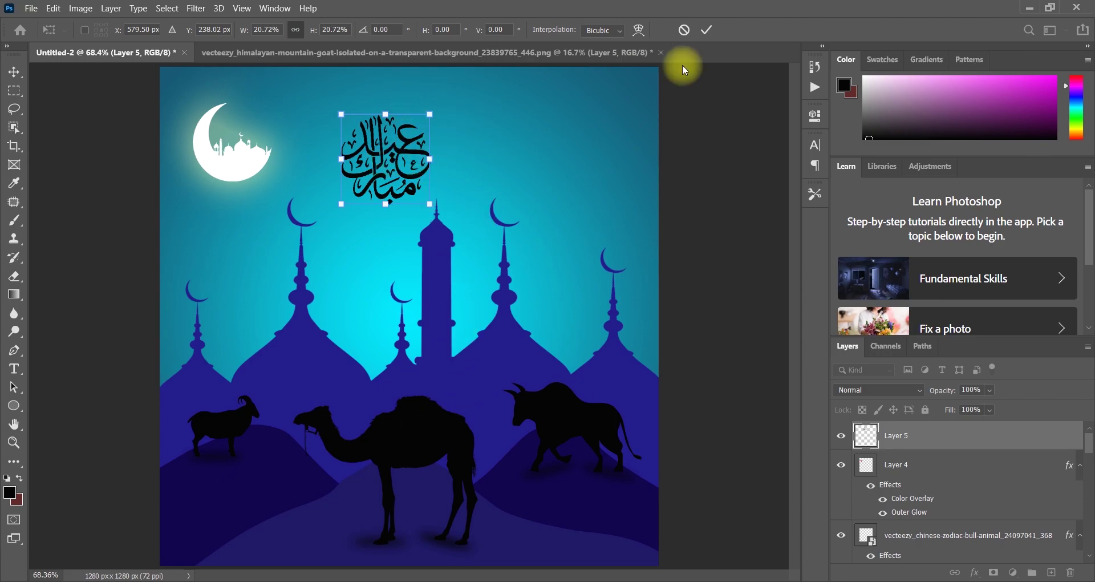
{"action": "left_click", "coordinate": [685, 30]}
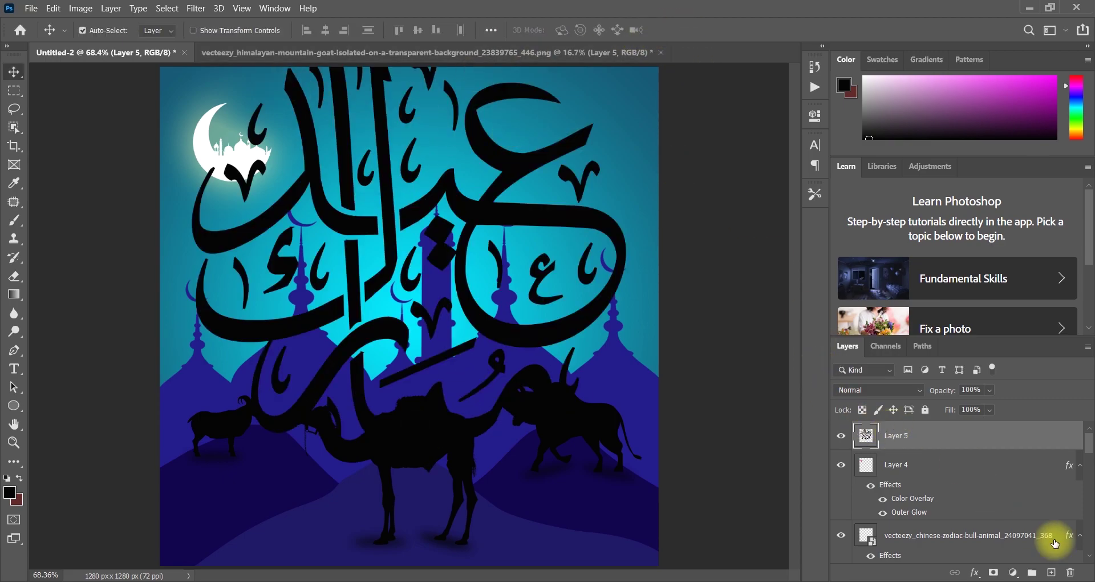
{"action": "left_click", "coordinate": [1071, 572]}
{"action": "left_click", "coordinate": [548, 234]}
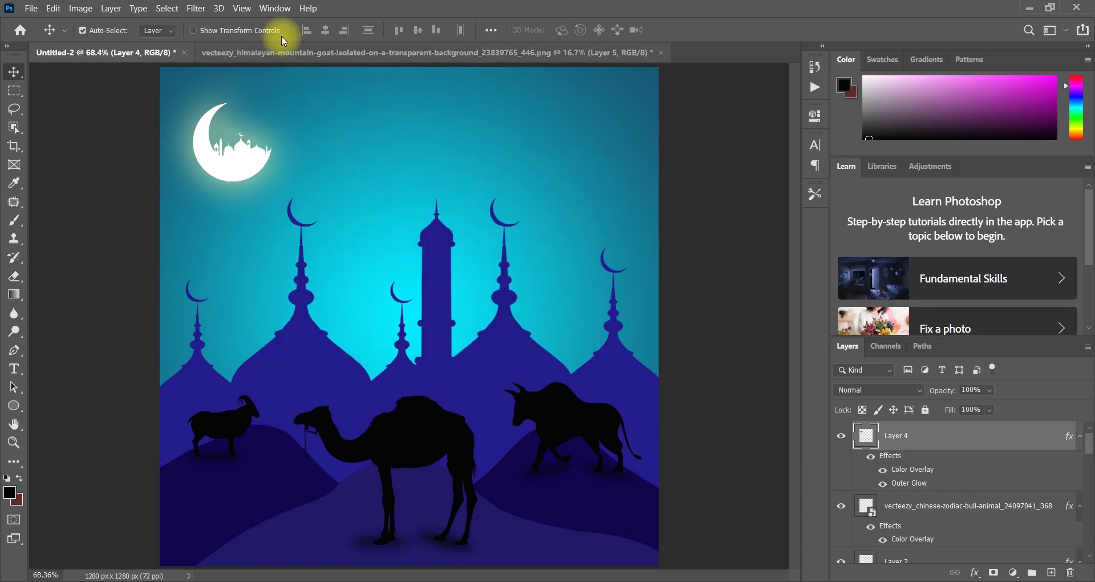
Step: Copy the small Arabic Eid Mubarak calligraphy from the silhouettes document into the illustration, placing it in the sky above the central minaret
{"action": "left_click", "coordinate": [330, 53]}
{"action": "left_click", "coordinate": [582, 220]}
{"action": "left_click_drag", "start_coordinate": [582, 220], "coordinate": [439, 146]}
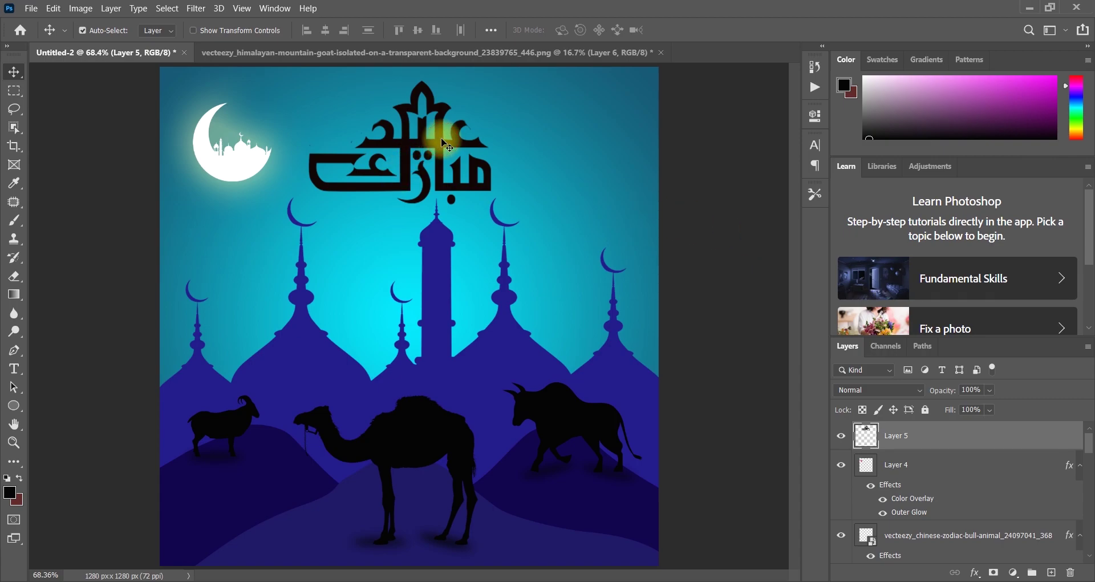
Step: Examine the layer stack, toggling visibility to identify which layers hold the goat and the blurred ellipse shadows
{"action": "left_click", "coordinate": [1061, 419]}
{"action": "scroll", "coordinate": [1068, 489], "scroll_direction": "down", "scroll_amount": 5}
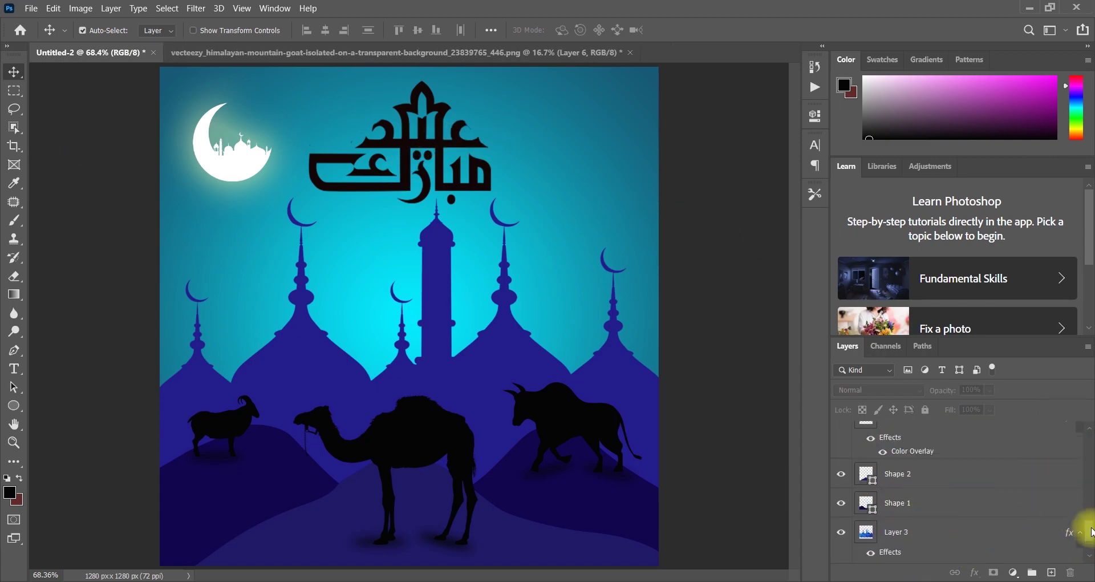
{"action": "scroll", "coordinate": [1076, 525], "scroll_direction": "down", "scroll_amount": 5}
{"action": "scroll", "coordinate": [1089, 515], "scroll_direction": "up", "scroll_amount": 1}
{"action": "left_click", "coordinate": [839, 531]}
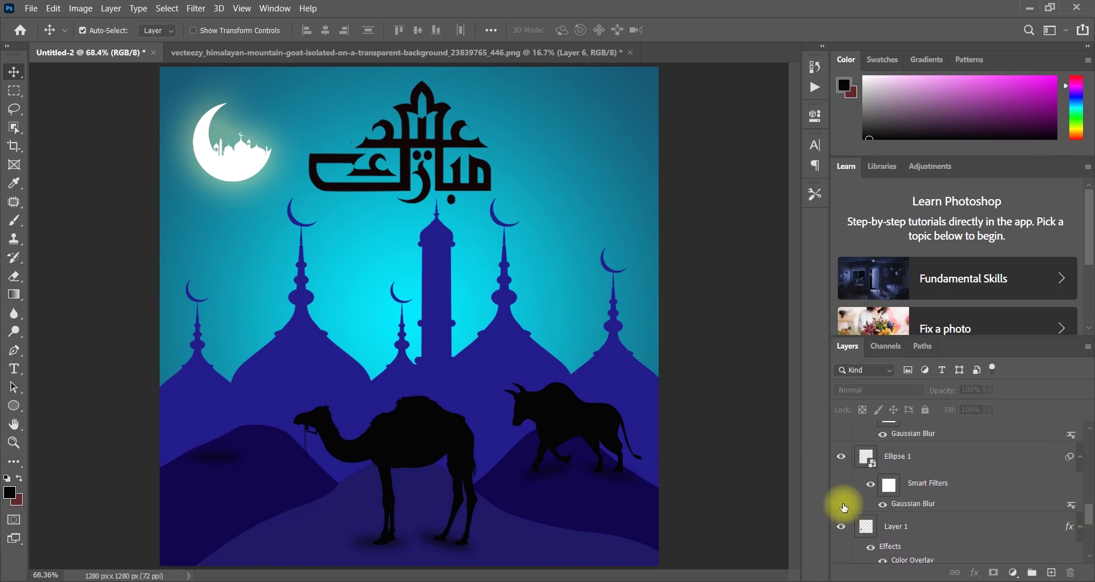
{"action": "left_click", "coordinate": [841, 456]}
{"action": "scroll", "coordinate": [1085, 501], "scroll_direction": "up", "scroll_amount": 3}
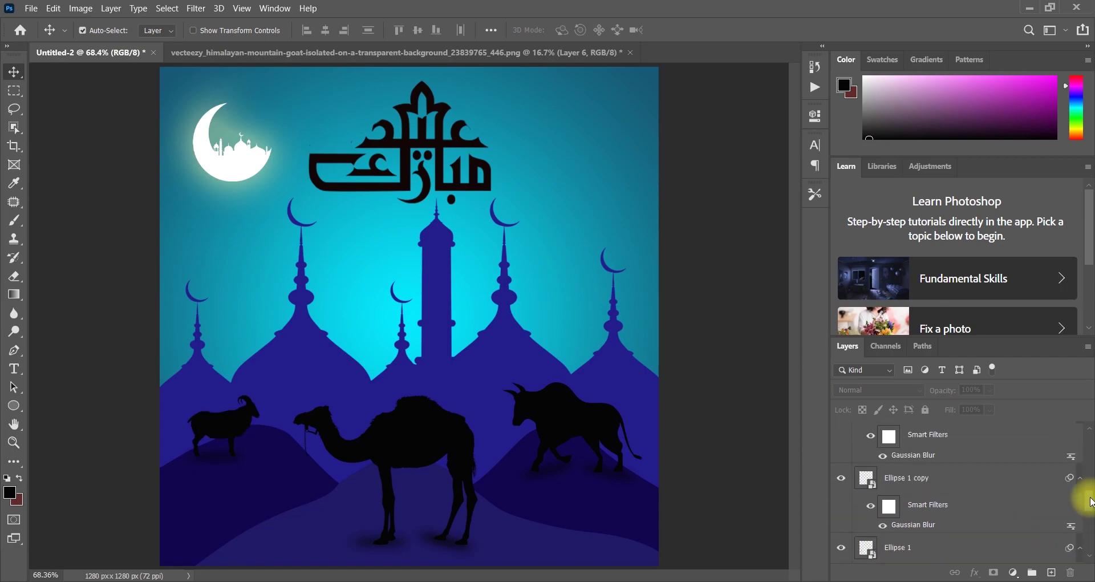
{"action": "left_click", "coordinate": [836, 473]}
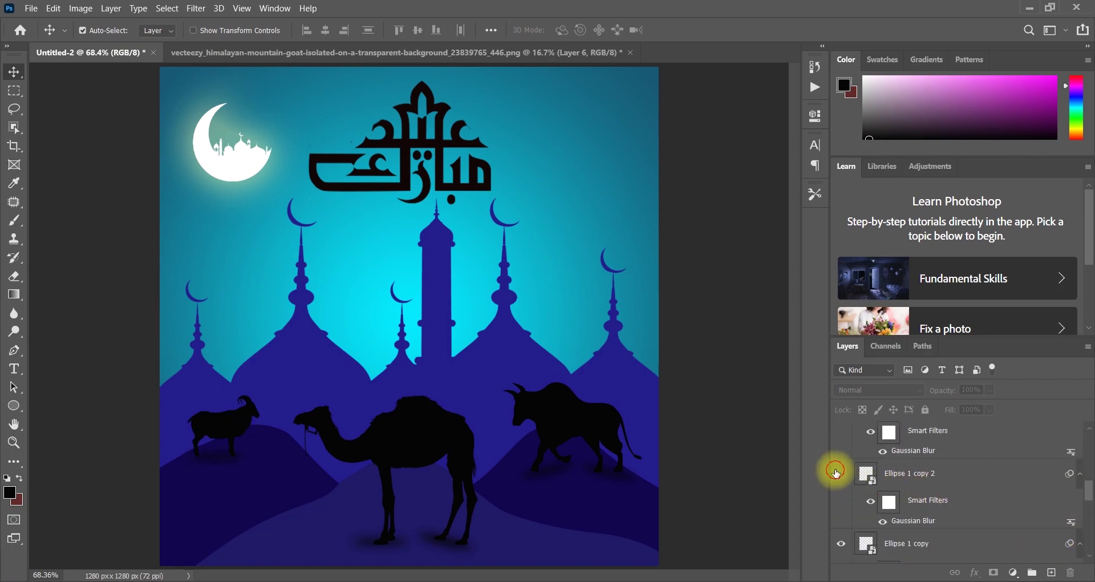
{"action": "left_click", "coordinate": [865, 432]}
{"action": "scroll", "coordinate": [1089, 488], "scroll_direction": "up", "scroll_amount": 3}
{"action": "left_click_drag", "start_coordinate": [1089, 487], "coordinate": [1090, 478]}
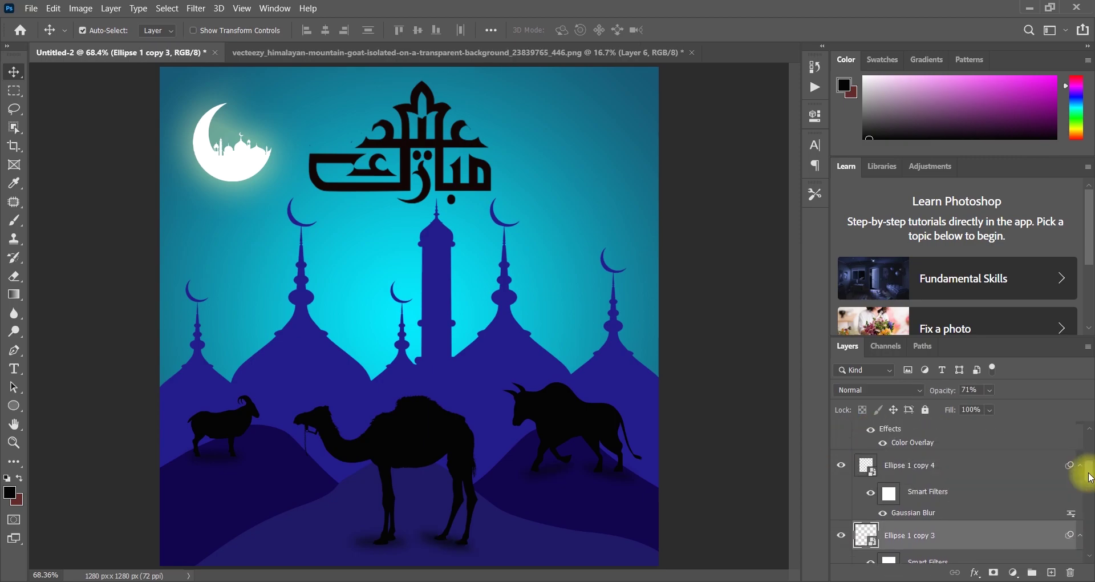
{"action": "left_click", "coordinate": [837, 535]}
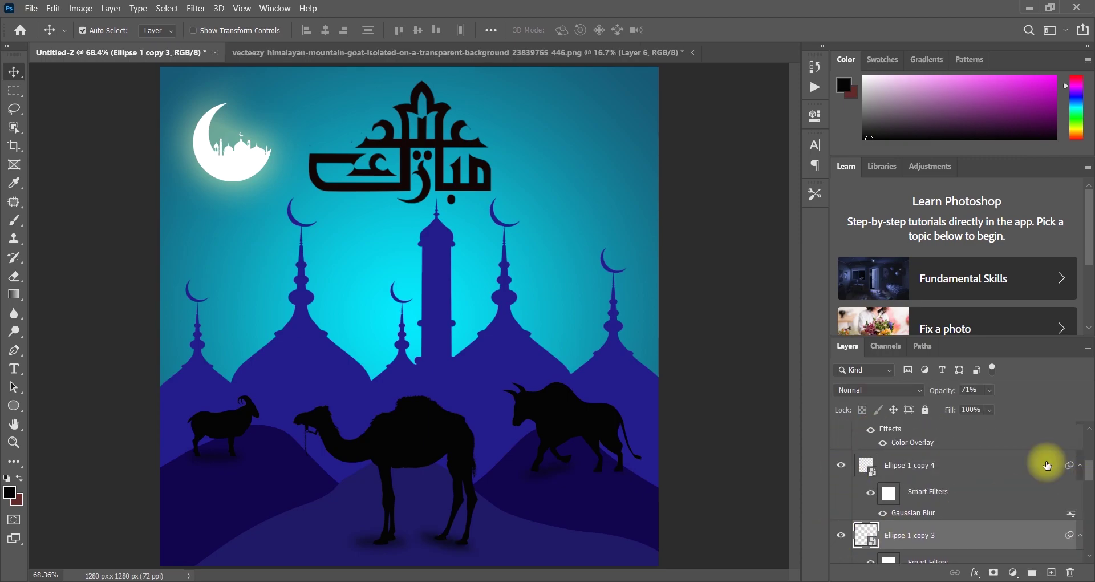
Step: Select all layers from the bull down to Shape 1 and shift the animals, shadows and hills together slightly down and left
{"action": "scroll", "coordinate": [1082, 456], "scroll_direction": "up", "scroll_amount": 5}
{"action": "left_click", "coordinate": [841, 501]}
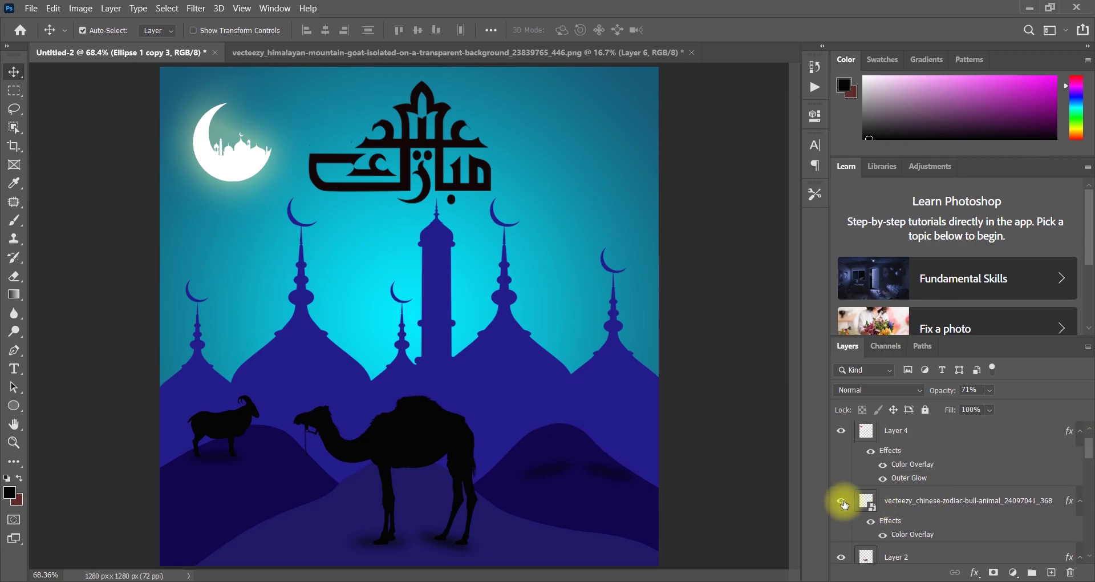
{"action": "left_click", "coordinate": [841, 501]}
{"action": "left_click", "coordinate": [841, 434]}
{"action": "left_click", "coordinate": [841, 434]}
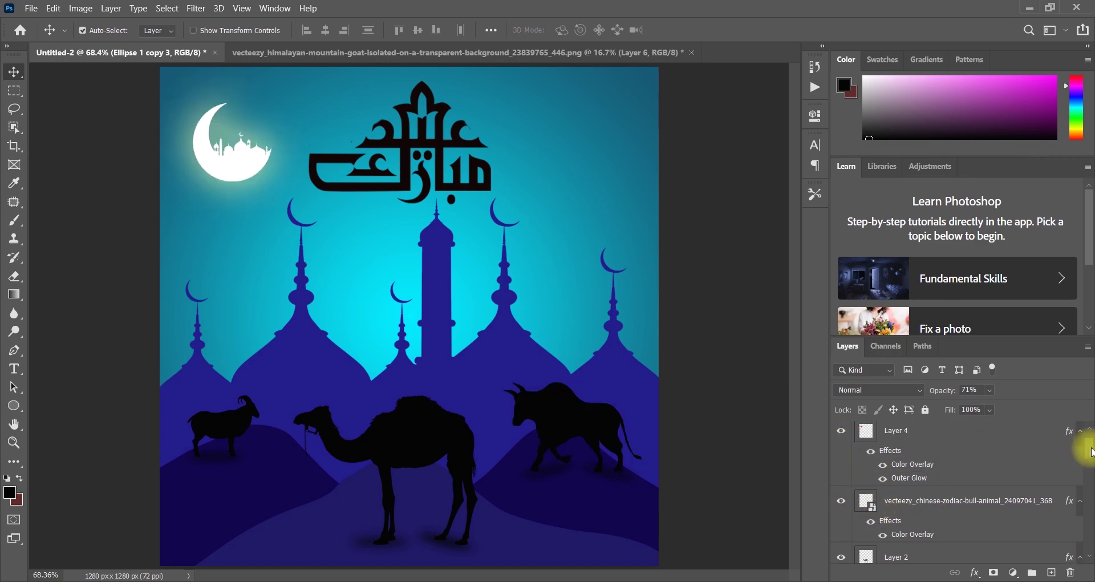
{"action": "left_click", "coordinate": [841, 501]}
{"action": "left_click", "coordinate": [841, 501]}
{"action": "left_click", "coordinate": [1075, 494]}
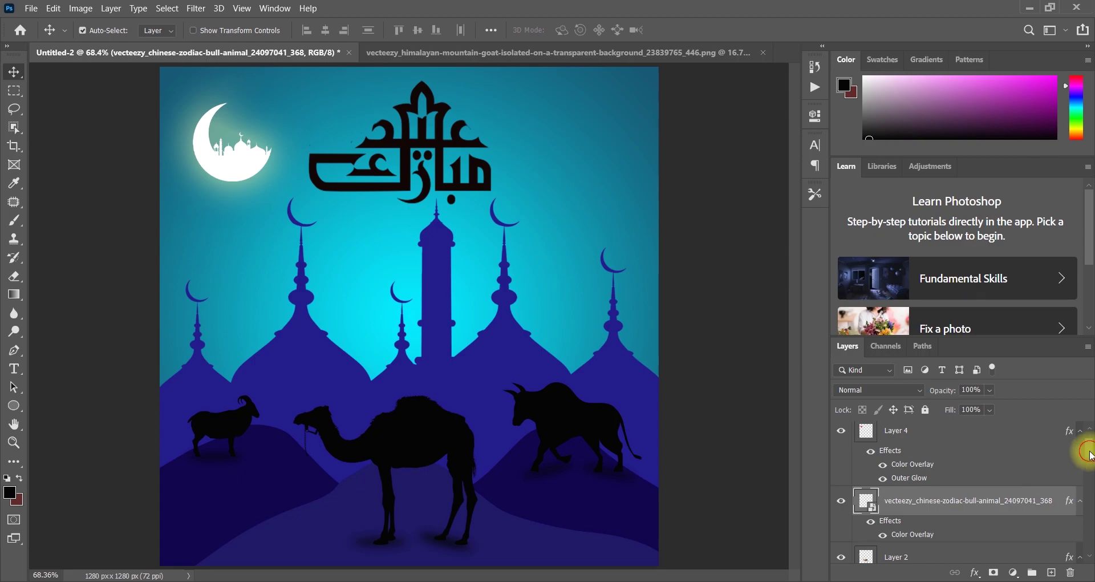
{"action": "left_click_drag", "start_coordinate": [1080, 442], "coordinate": [1081, 544]}
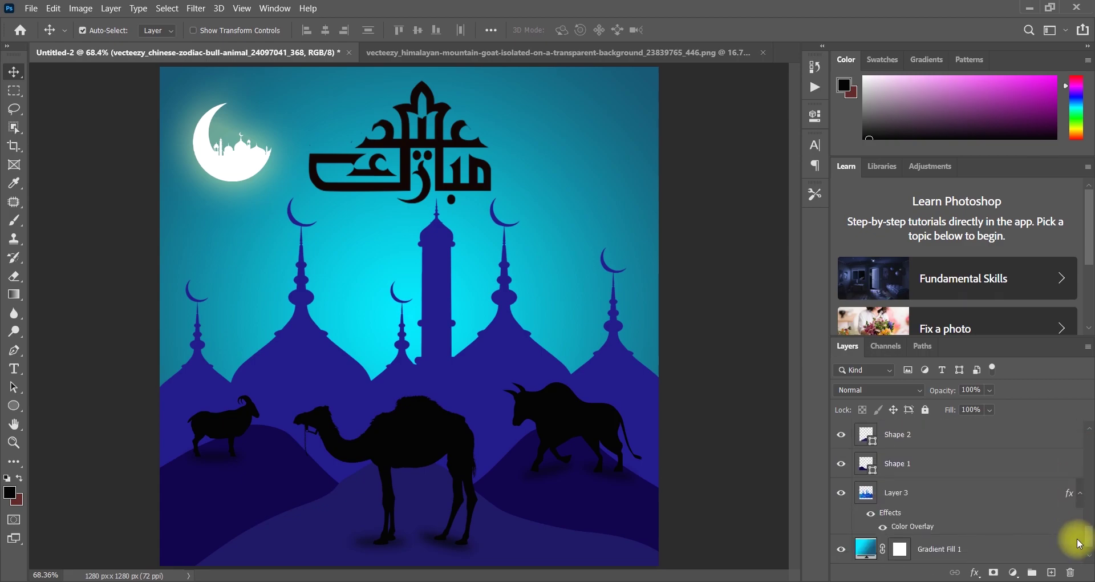
{"action": "left_click", "coordinate": [940, 471], "text": "shift"}
{"action": "left_click_drag", "start_coordinate": [447, 445], "coordinate": [450, 462]}
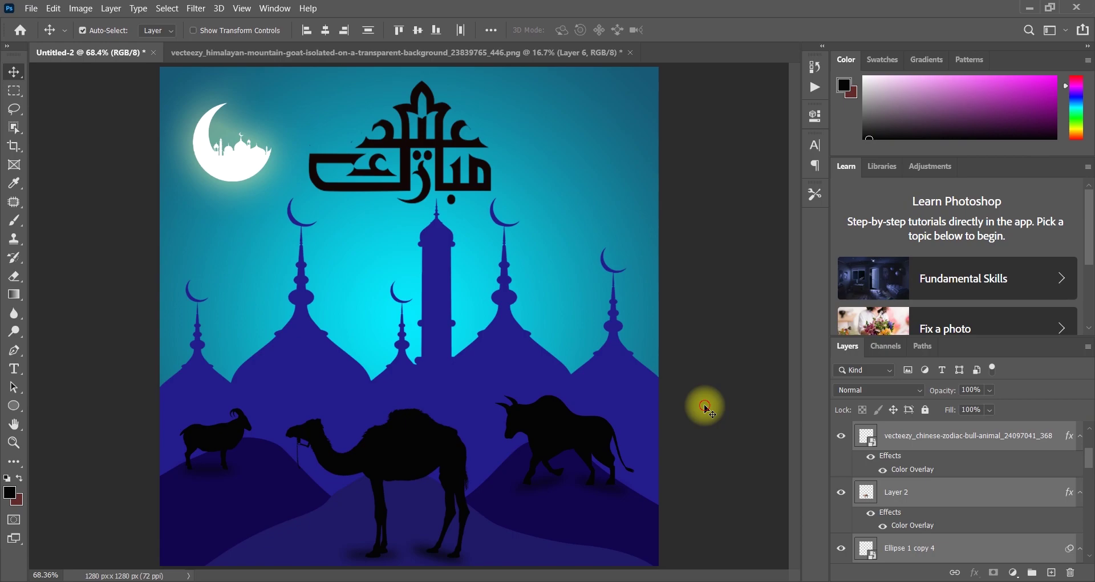
Step: Move the mosque skyline slightly straight down behind the hills
{"action": "left_click", "coordinate": [1083, 468]}
{"action": "left_click_drag", "start_coordinate": [1087, 469], "coordinate": [1089, 436]}
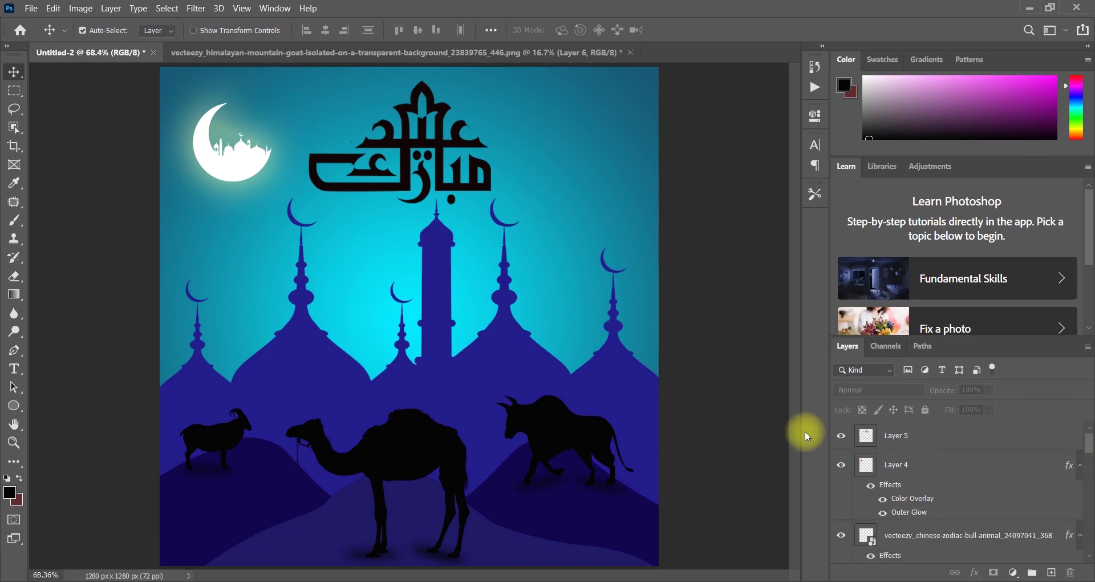
{"action": "left_click_drag", "start_coordinate": [463, 367], "coordinate": [472, 393]}
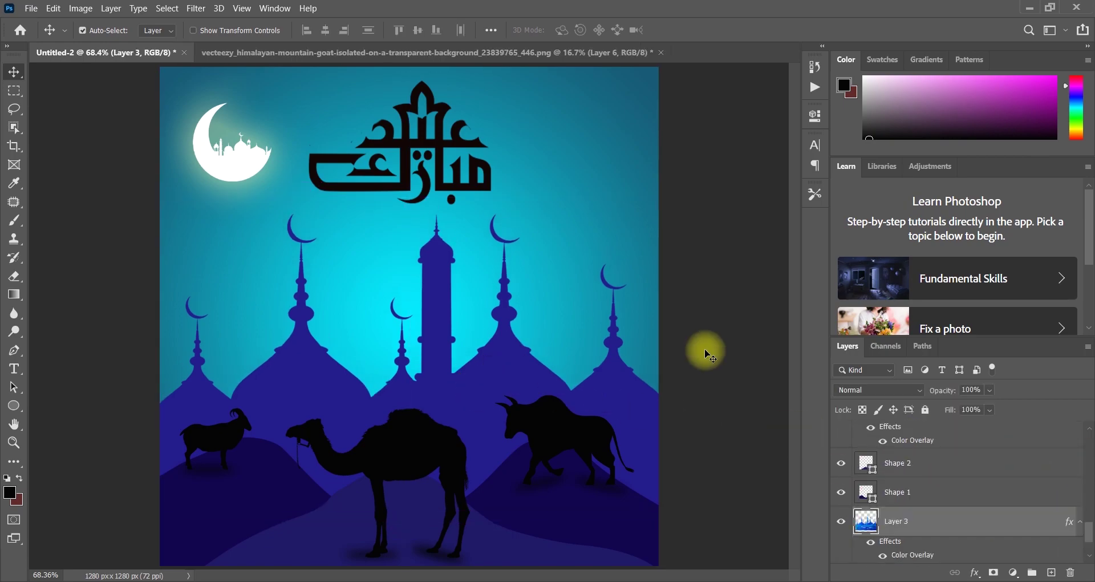
Step: Add a white Color Overlay with Normal blending and 100% opacity to the Eid Mubarak calligraphy
{"action": "left_click", "coordinate": [447, 130]}
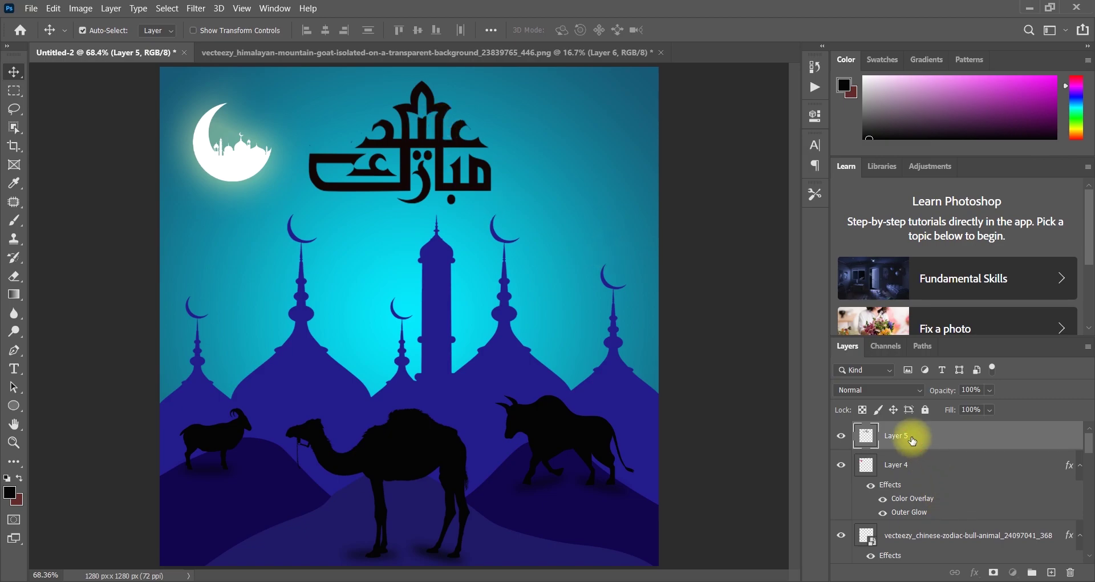
{"action": "left_click", "coordinate": [974, 572]}
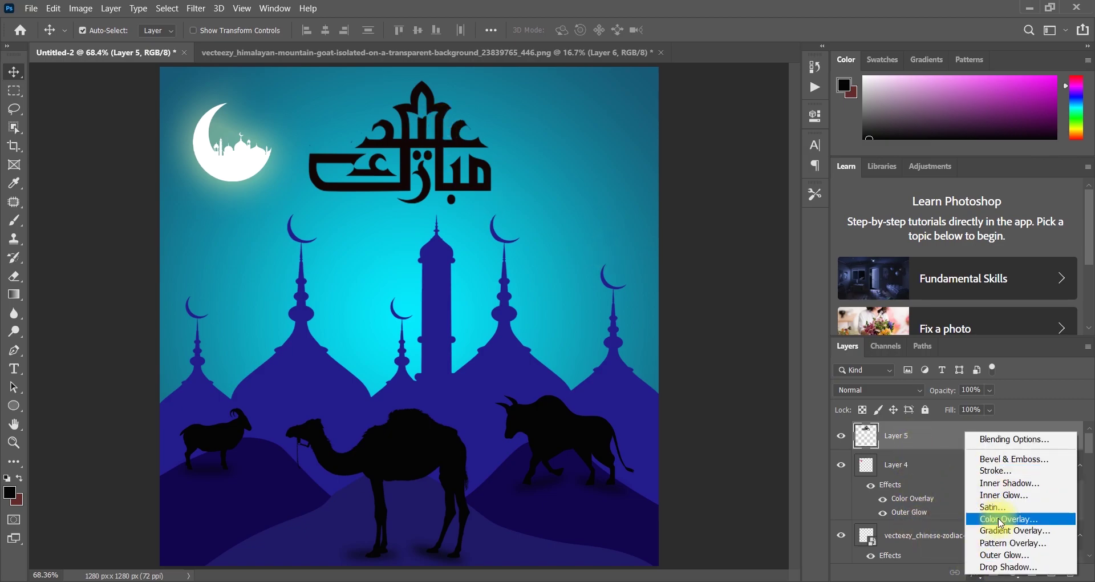
{"action": "left_click", "coordinate": [1001, 518]}
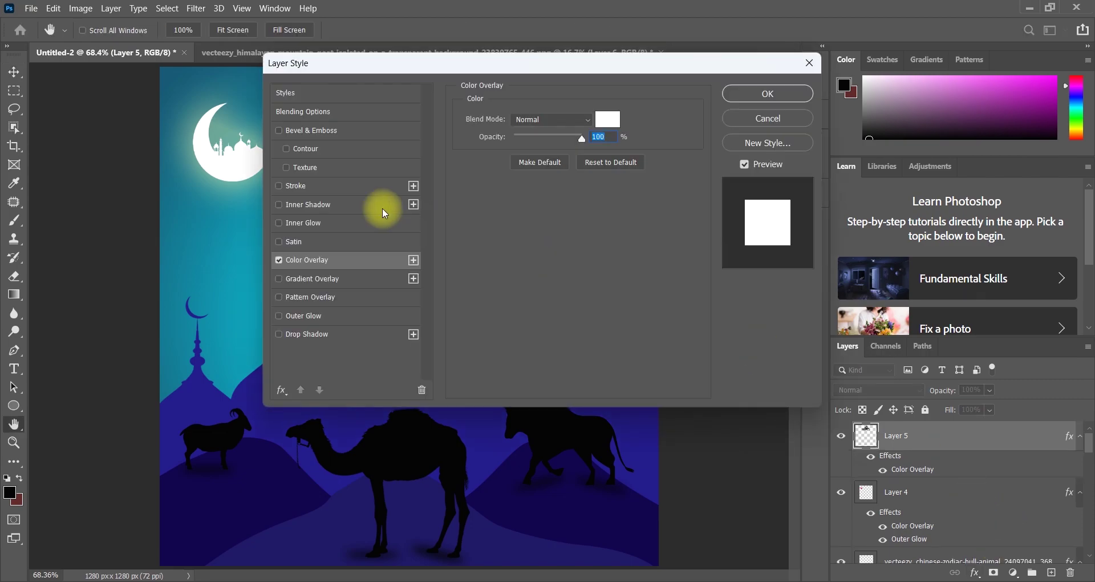
{"action": "left_click_drag", "start_coordinate": [523, 71], "coordinate": [645, 110]}
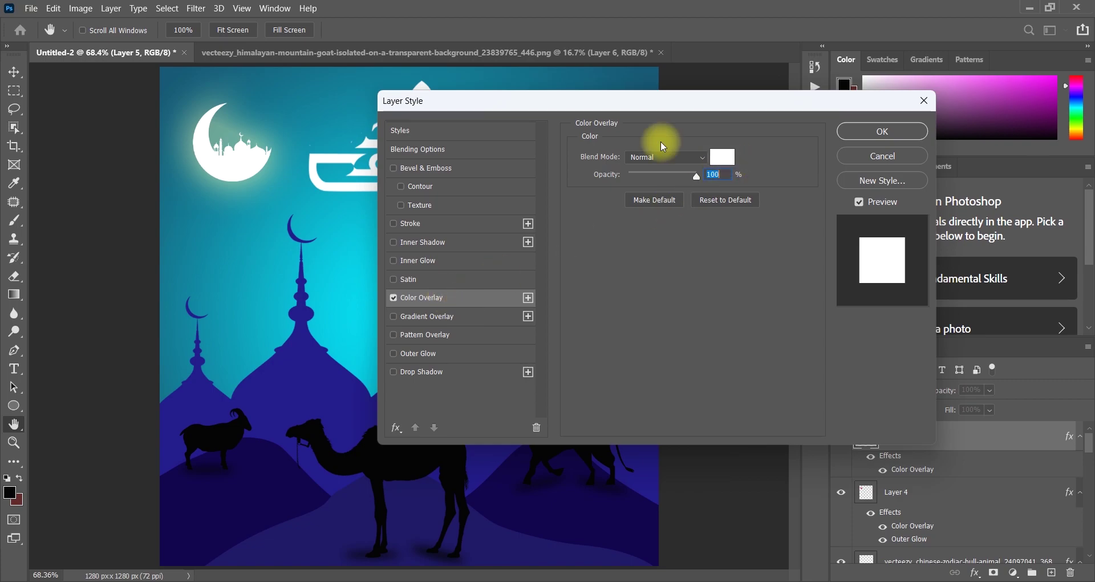
{"action": "left_click_drag", "start_coordinate": [606, 108], "coordinate": [584, 224]}
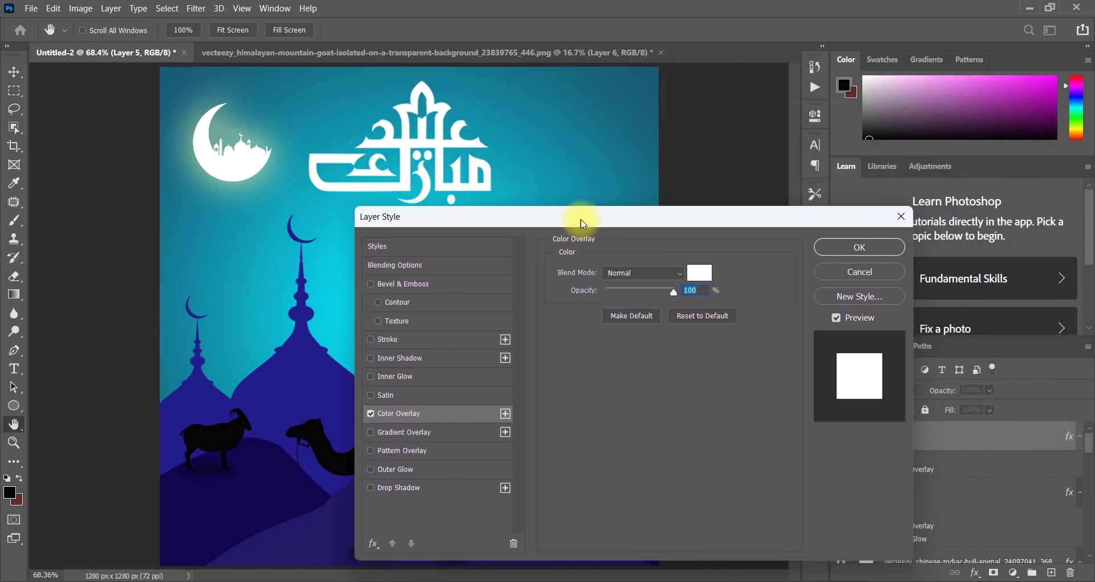
{"action": "left_click", "coordinate": [859, 246]}
{"action": "left_click", "coordinate": [975, 572]}
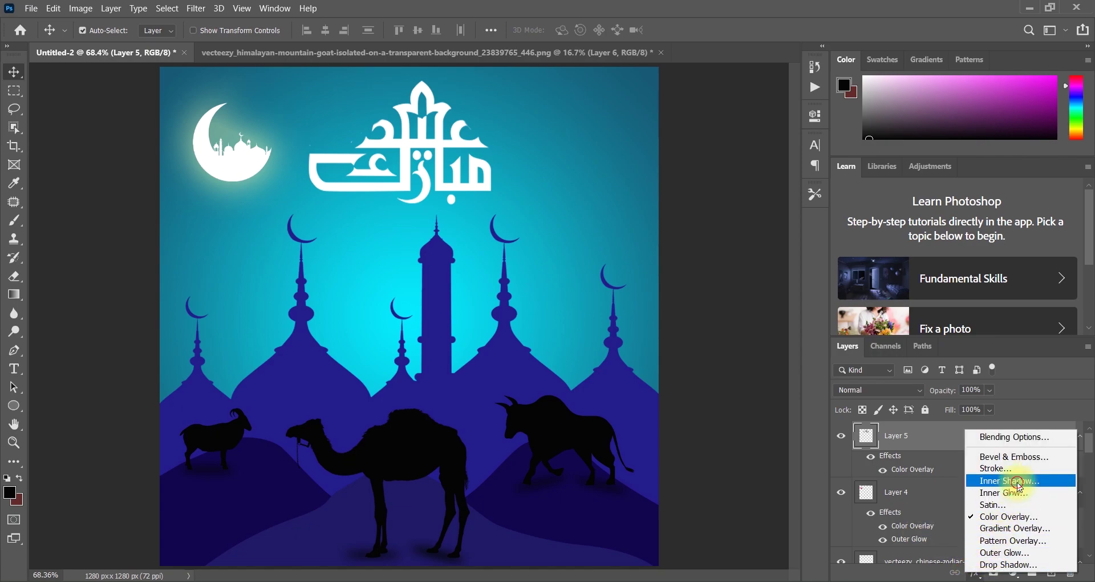
{"action": "left_click", "coordinate": [1012, 540]}
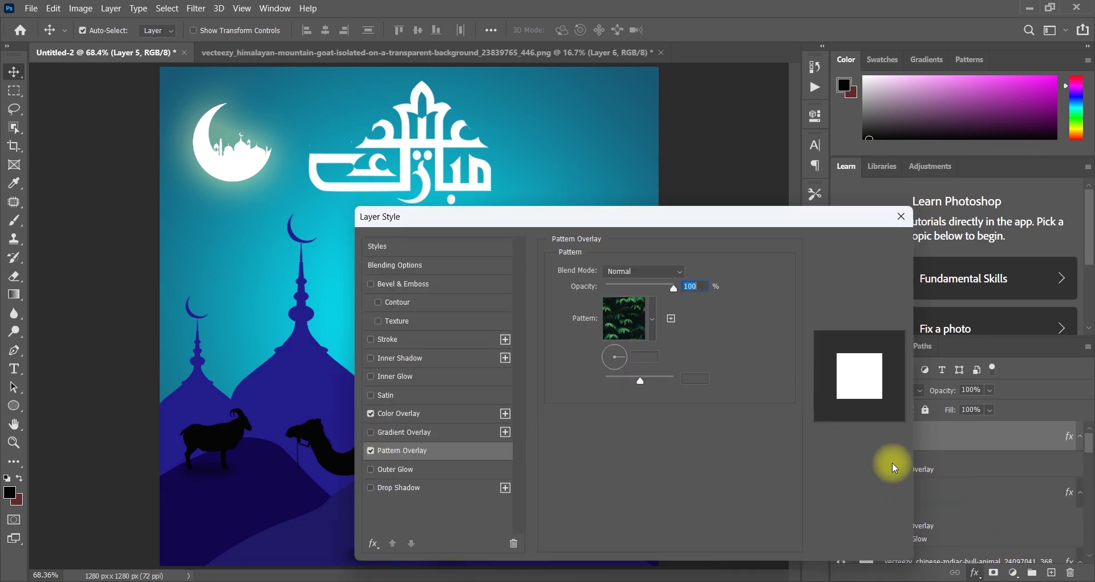
{"action": "left_click", "coordinate": [900, 217]}
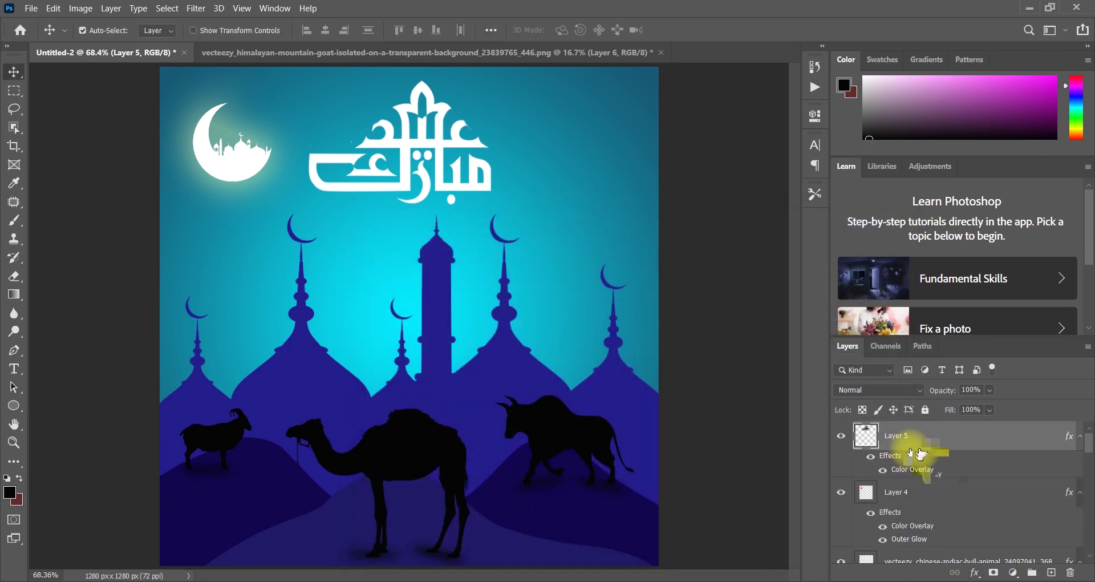
Step: Add a white Outer Glow with 38% opacity, 9% spread and 109 px size to the calligraphy, and shift it slightly right
{"action": "left_click", "coordinate": [975, 572]}
{"action": "left_click", "coordinate": [1017, 556]}
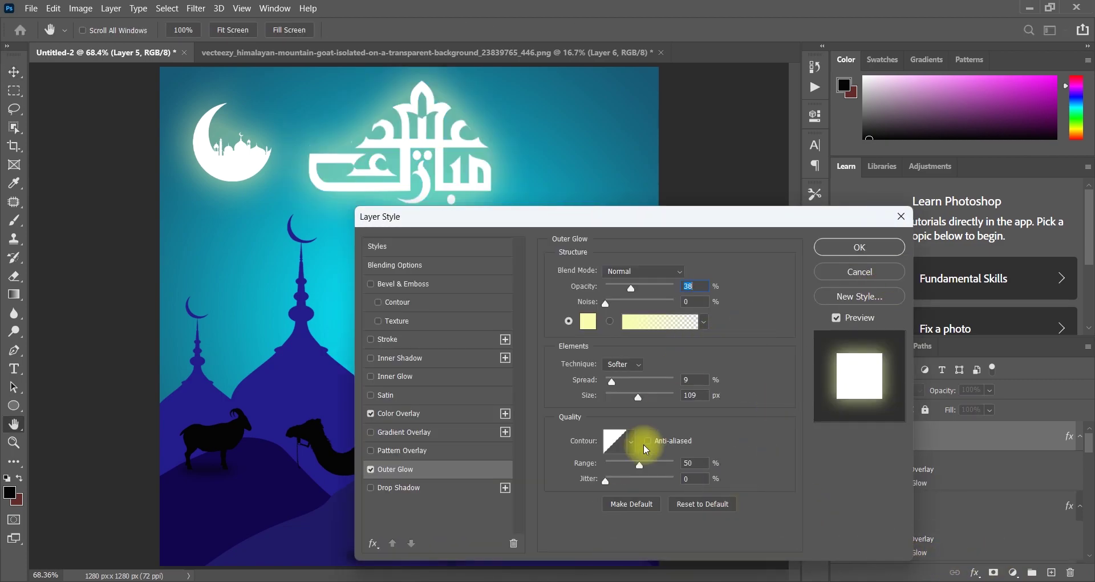
{"action": "left_click", "coordinate": [587, 321]}
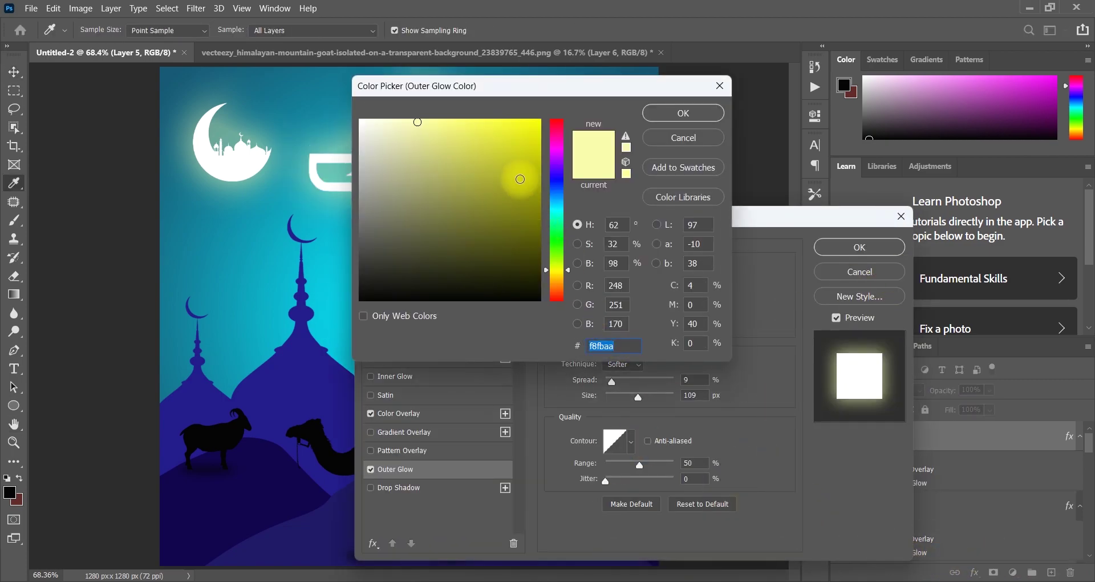
{"action": "left_click", "coordinate": [365, 121]}
{"action": "left_click", "coordinate": [684, 112]}
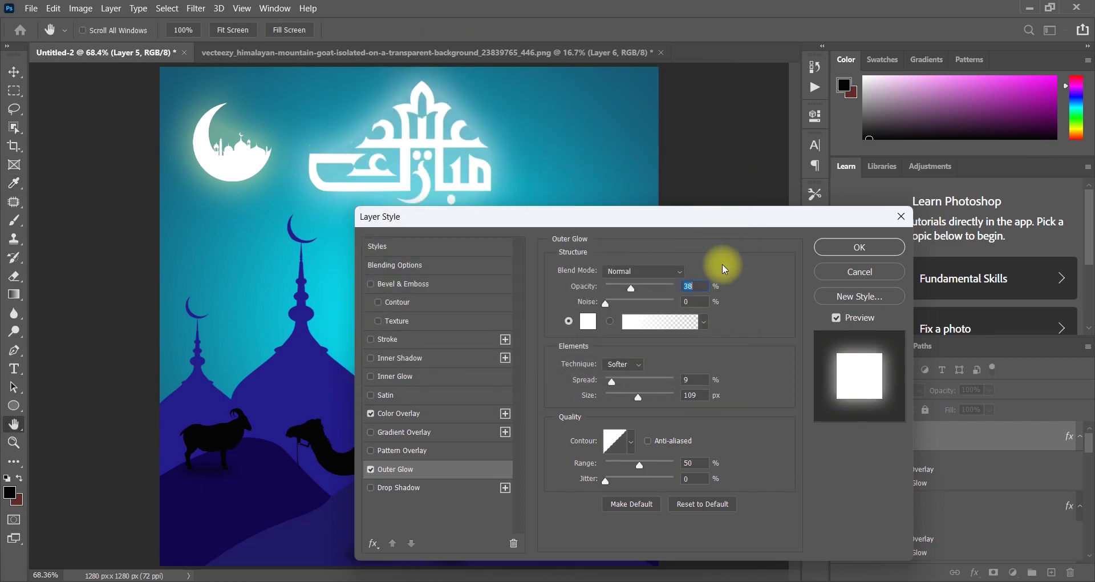
{"action": "left_click", "coordinate": [859, 246]}
{"action": "left_click_drag", "start_coordinate": [454, 152], "coordinate": [479, 151]}
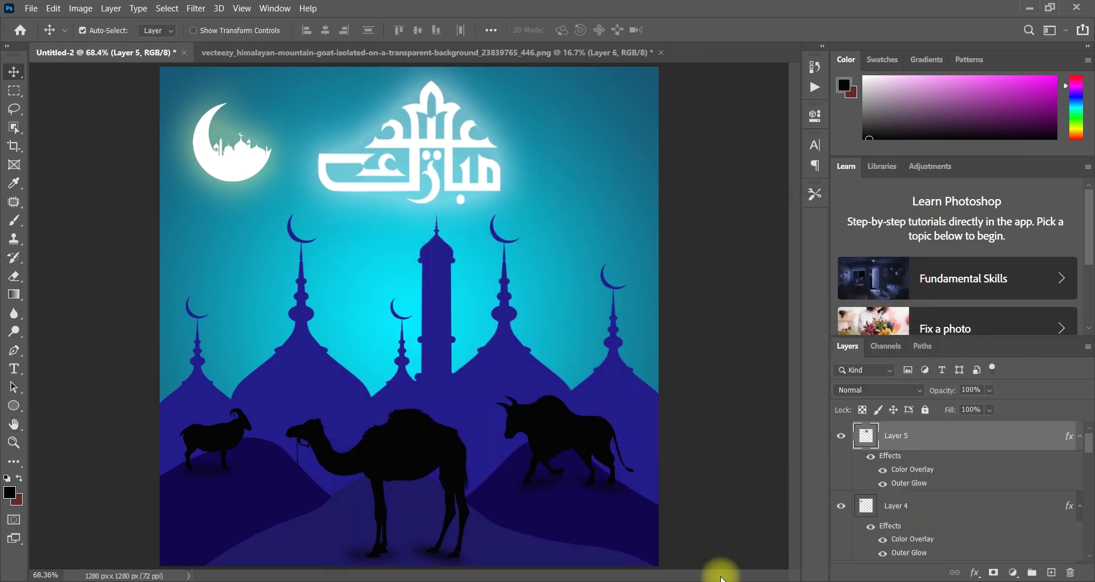
Step: Change the crescent moon's Outer Glow color to white and apply the layer style
{"action": "left_click", "coordinate": [238, 175]}
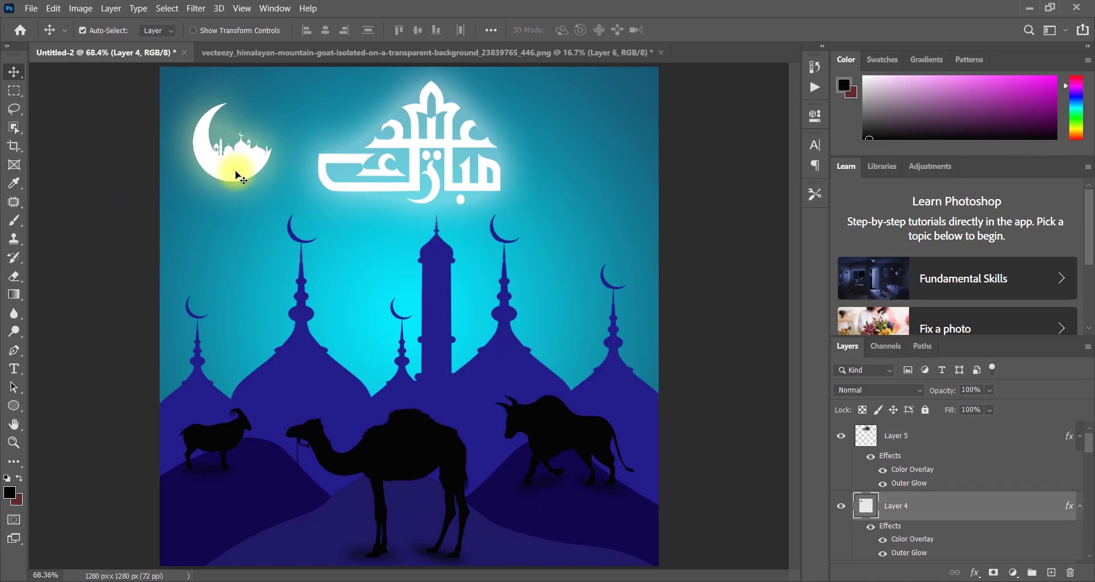
{"action": "double_click", "coordinate": [899, 553]}
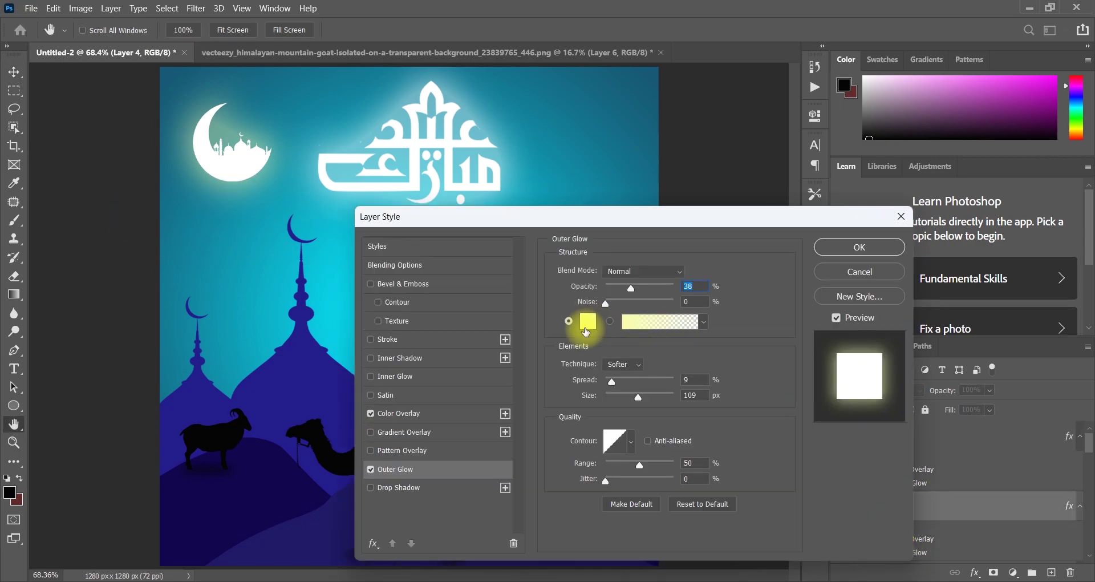
{"action": "left_click", "coordinate": [590, 322]}
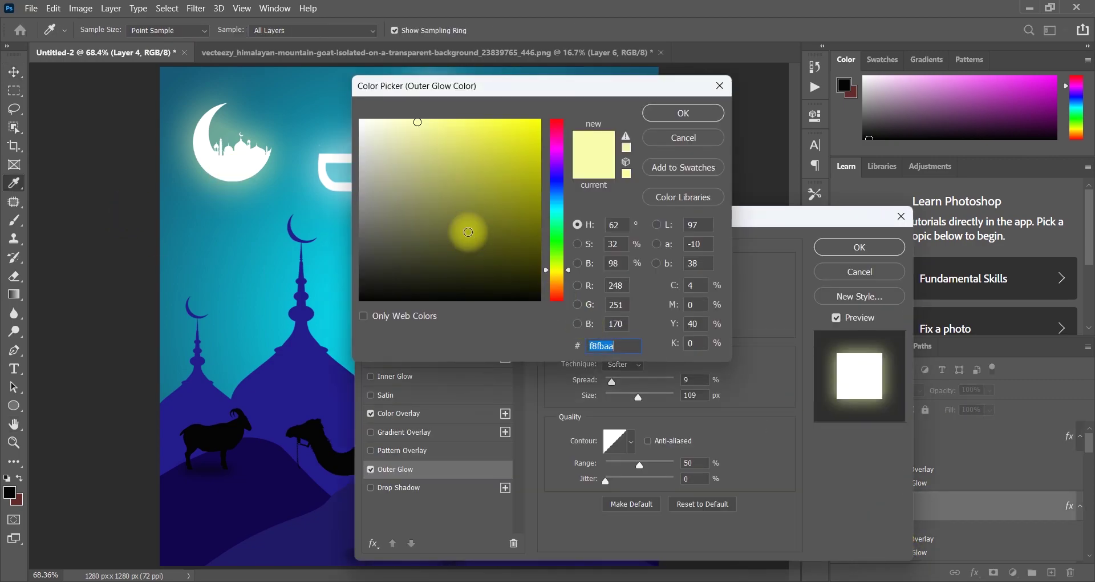
{"action": "left_click", "coordinate": [710, 113]}
{"action": "left_click", "coordinate": [833, 246]}
Step: Try recoloring the mosque skyline's Color Overlay with teal #10728d sampled from the sky
{"action": "left_click", "coordinate": [271, 554]}
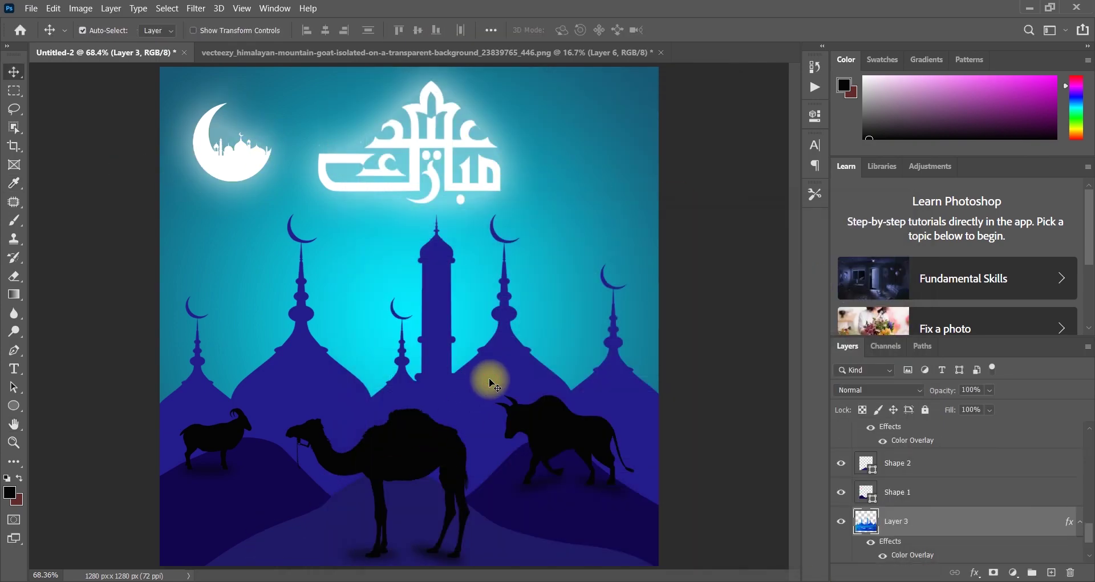
{"action": "scroll", "coordinate": [1088, 539], "scroll_direction": "down", "scroll_amount": 2}
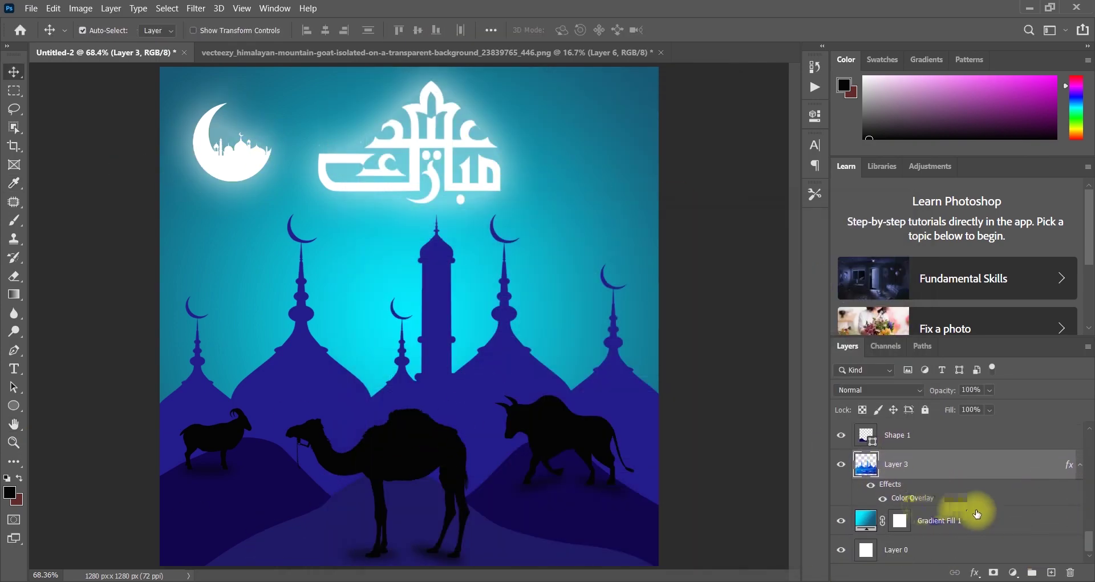
{"action": "double_click", "coordinate": [913, 503]}
{"action": "left_click_drag", "start_coordinate": [694, 215], "coordinate": [874, 147]}
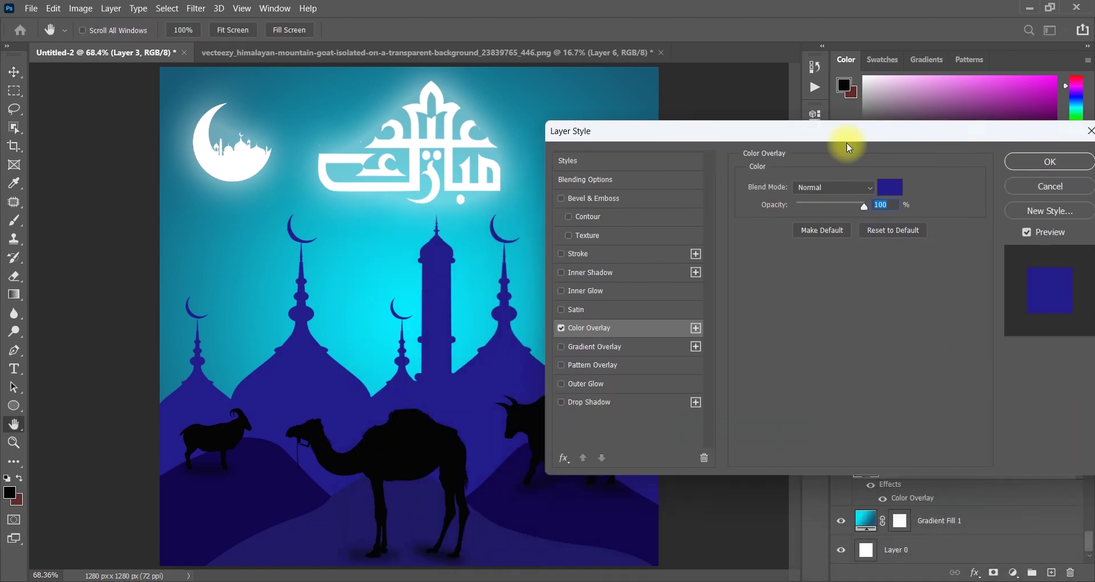
{"action": "left_click", "coordinate": [890, 186]}
{"action": "left_click", "coordinate": [239, 196]}
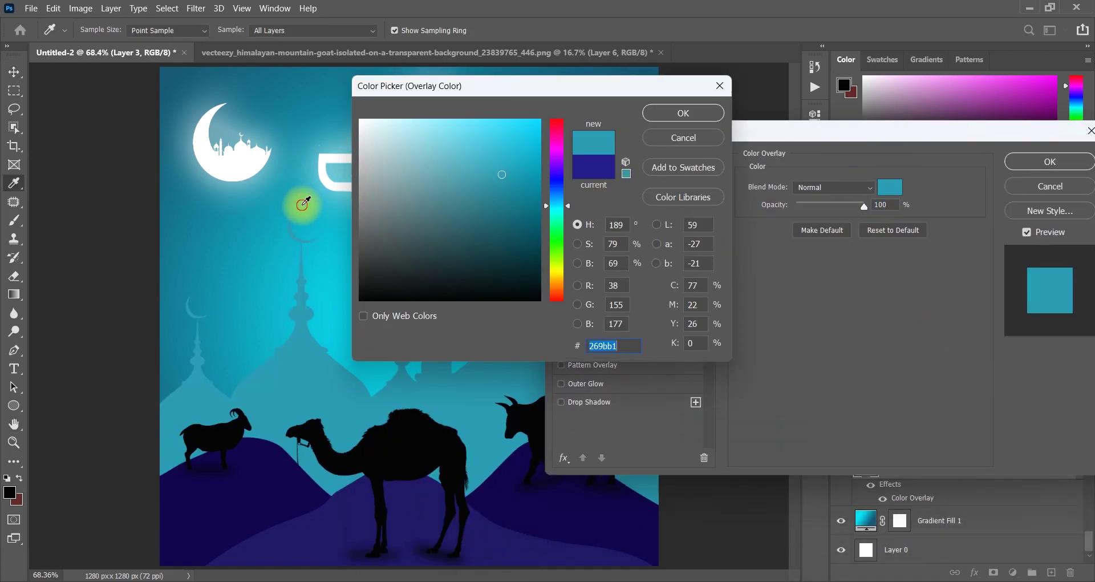
{"action": "left_click_drag", "start_coordinate": [272, 132], "coordinate": [284, 91]}
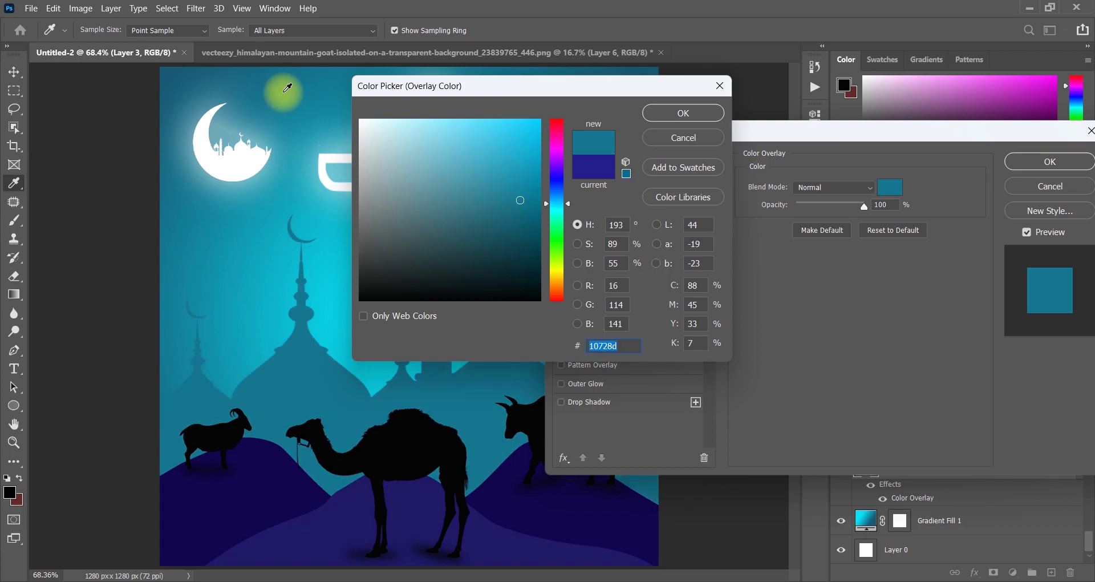
Step: Set the mosque skyline's Color Overlay to a brighter royal blue, apply the layer style and deselect the layer
{"action": "left_click_drag", "start_coordinate": [689, 98], "coordinate": [857, 94]}
{"action": "mouse_move", "coordinate": [687, 160]}
{"action": "left_mouse_down"}
{"action": "mouse_move", "coordinate": [642, 171]}
{"action": "mouse_move", "coordinate": [599, 220]}
{"action": "mouse_move", "coordinate": [593, 208]}
{"action": "mouse_move", "coordinate": [564, 206]}
{"action": "left_mouse_up"}
{"action": "left_click_drag", "start_coordinate": [556, 291], "coordinate": [562, 220]}
{"action": "left_click", "coordinate": [725, 246]}
{"action": "left_click_drag", "start_coordinate": [727, 249], "coordinate": [725, 177]}
{"action": "left_click_drag", "start_coordinate": [668, 149], "coordinate": [681, 180]}
{"action": "key", "text": "Return"}
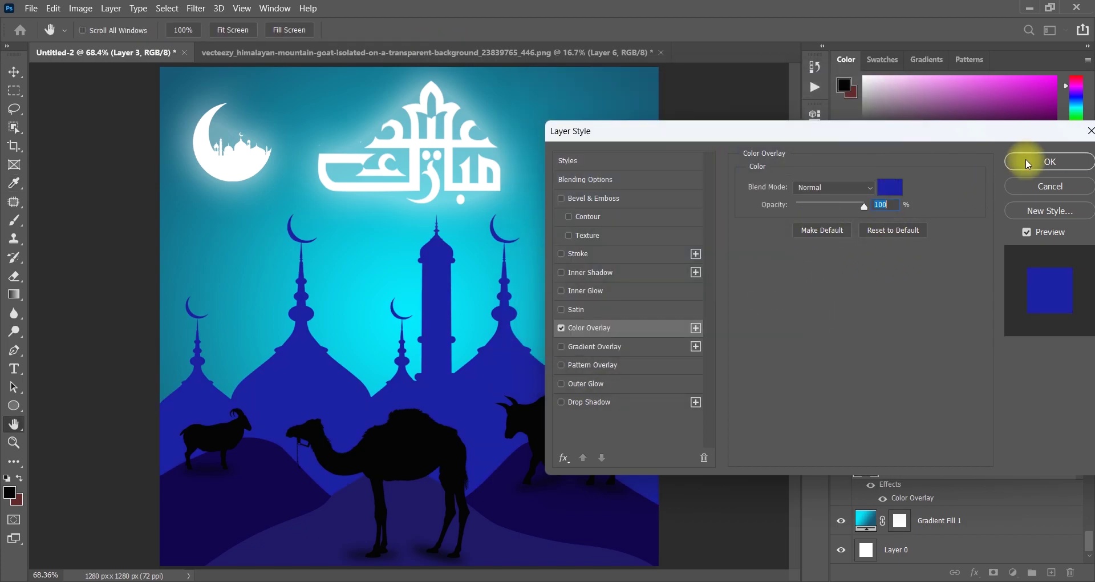
{"action": "left_click", "coordinate": [1027, 162]}
{"action": "left_click", "coordinate": [732, 150]}
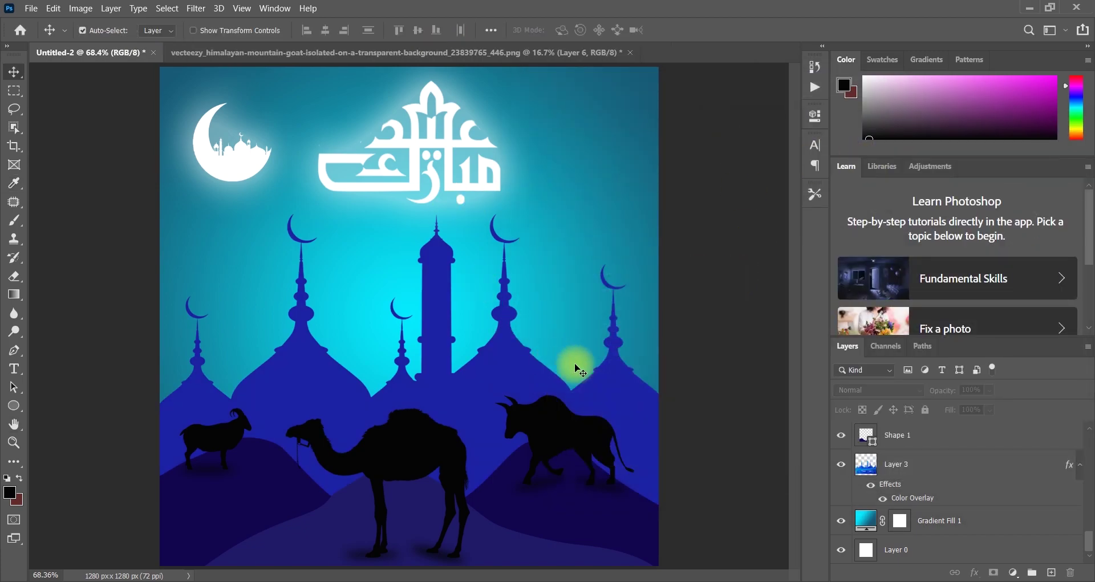
Step: Set the sky's radial gradient fill scale to 111%, unreversed, and apply it
{"action": "double_click", "coordinate": [873, 526]}
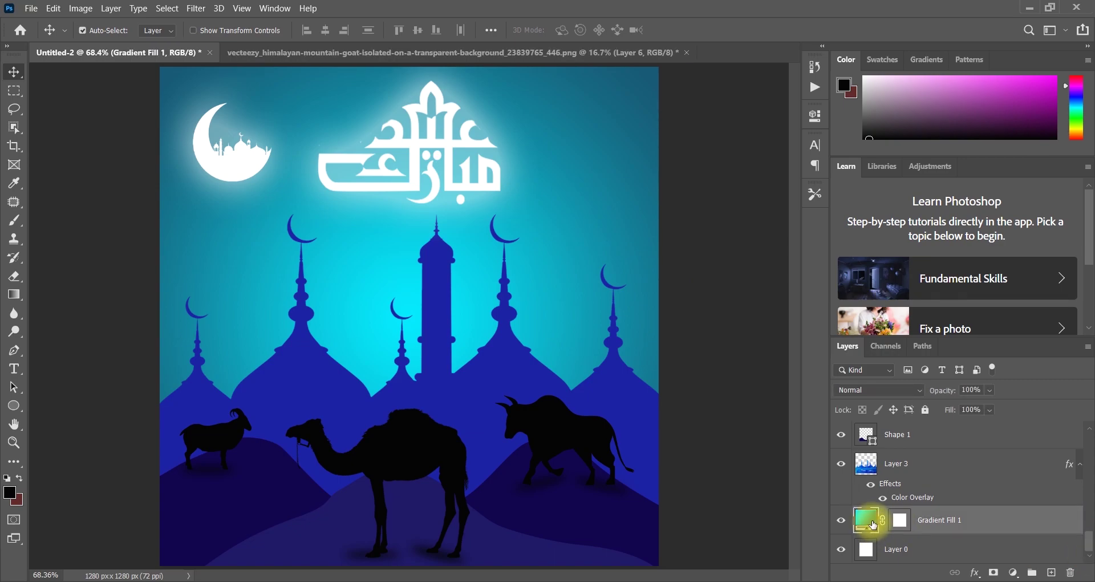
{"action": "left_click_drag", "start_coordinate": [604, 127], "coordinate": [779, 142]}
{"action": "left_click_drag", "start_coordinate": [641, 239], "coordinate": [637, 235]}
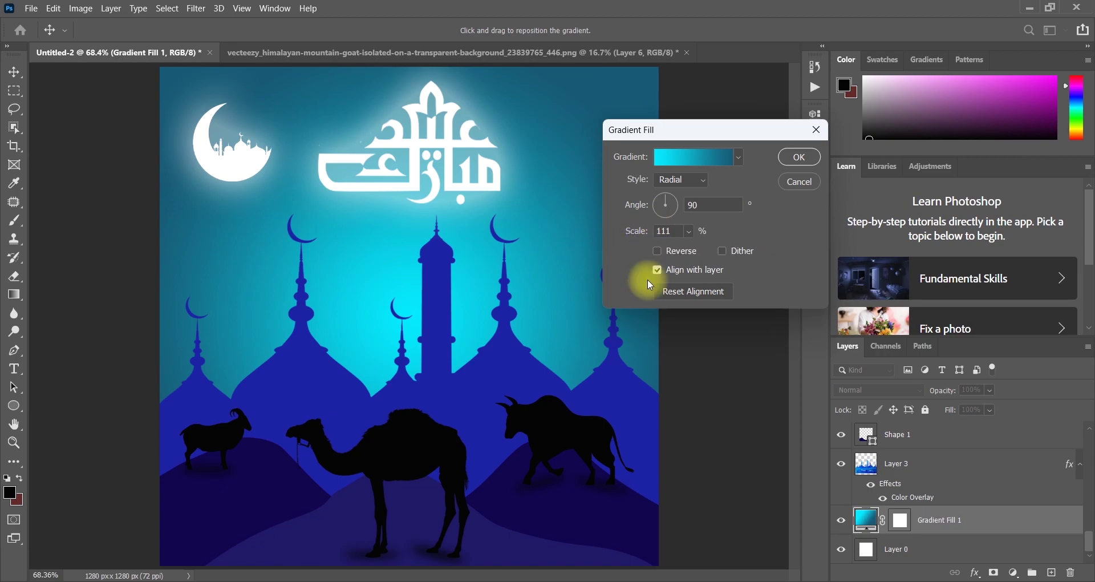
{"action": "left_click_drag", "start_coordinate": [638, 232], "coordinate": [630, 232]}
{"action": "left_click", "coordinate": [657, 252]}
{"action": "left_click", "coordinate": [657, 252]}
{"action": "mouse_move", "coordinate": [635, 232]}
{"action": "left_mouse_down"}
{"action": "mouse_move", "coordinate": [614, 238]}
{"action": "mouse_move", "coordinate": [643, 232]}
{"action": "left_mouse_up"}
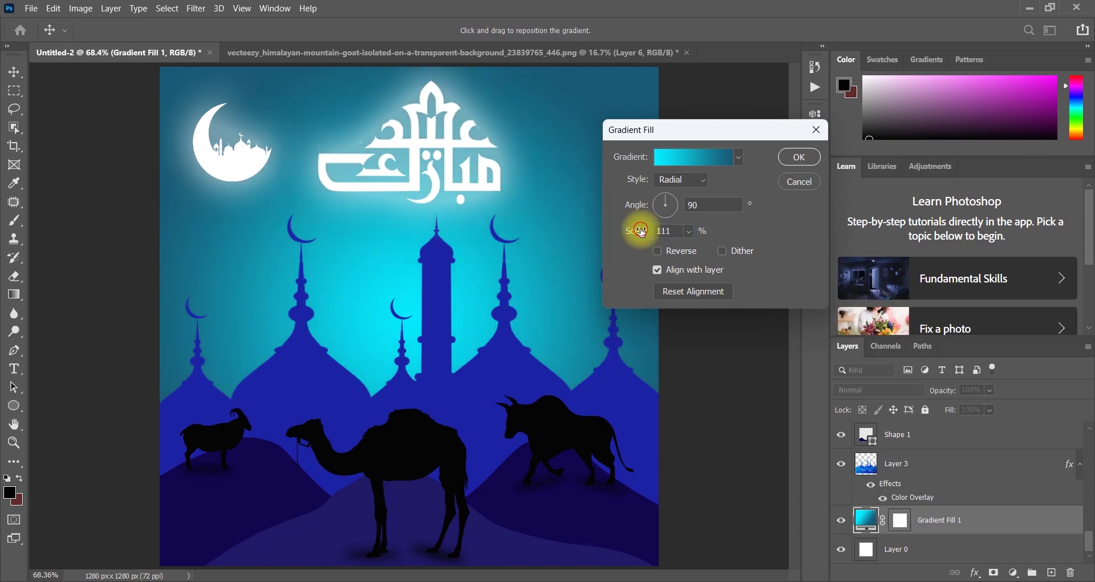
{"action": "left_click", "coordinate": [798, 157]}
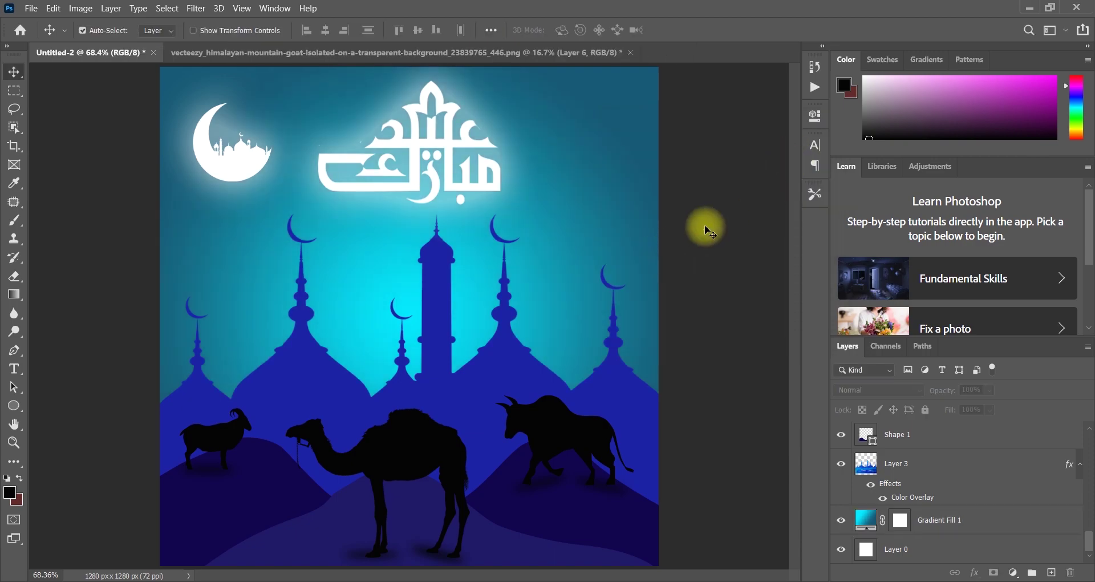